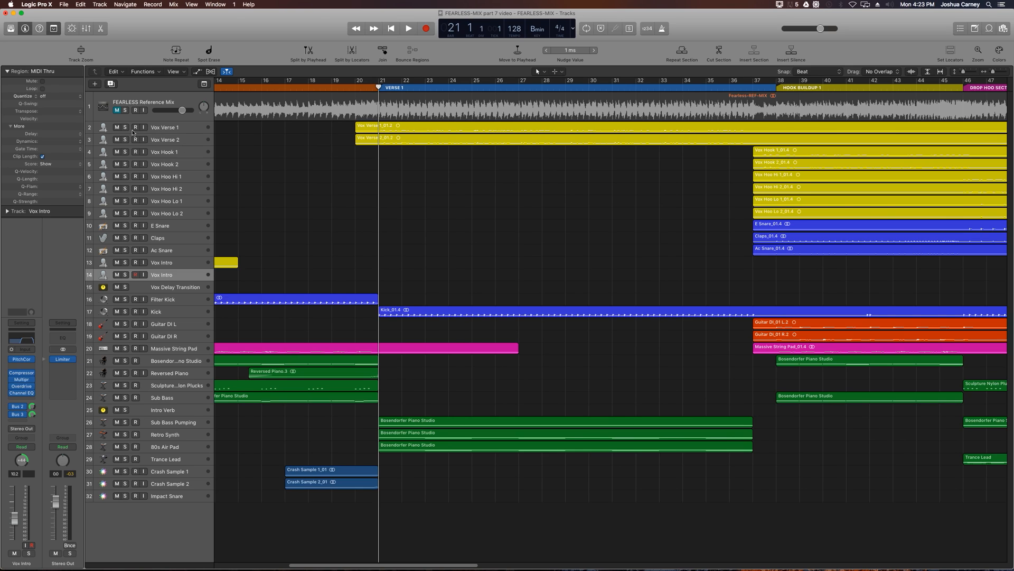
# - Mute the Vox Verse 1 and Vox Verse 2 tracks, leaving neither of them soloed
pyautogui.click(125, 127)
pyautogui.click(125, 140)
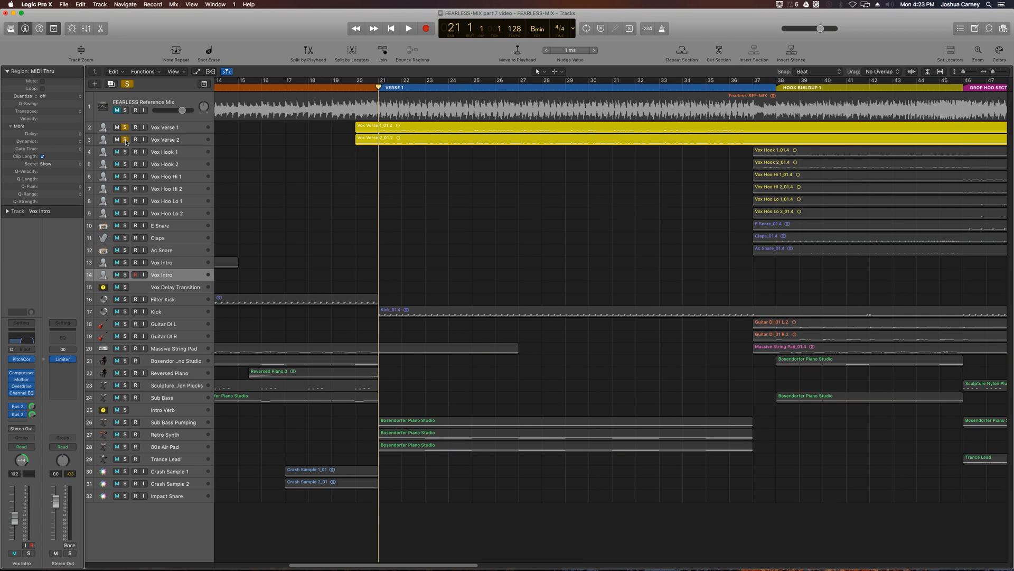
pyautogui.click(125, 139)
pyautogui.moveTo(118, 127); pyautogui.dragTo(117, 139)
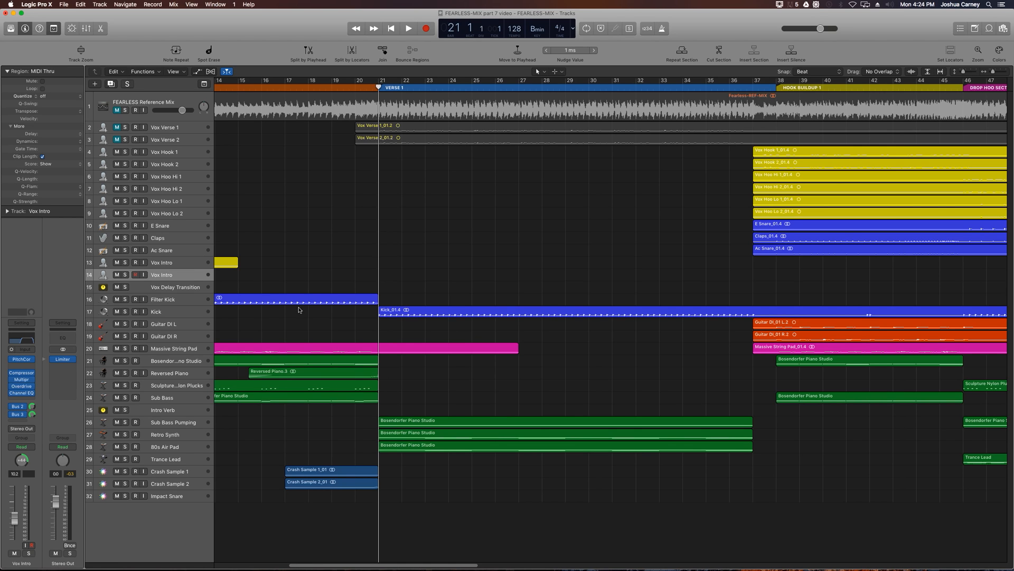
# - Solo the Kick track and lower its volume to -2.1 dB
pyautogui.click(190, 310)
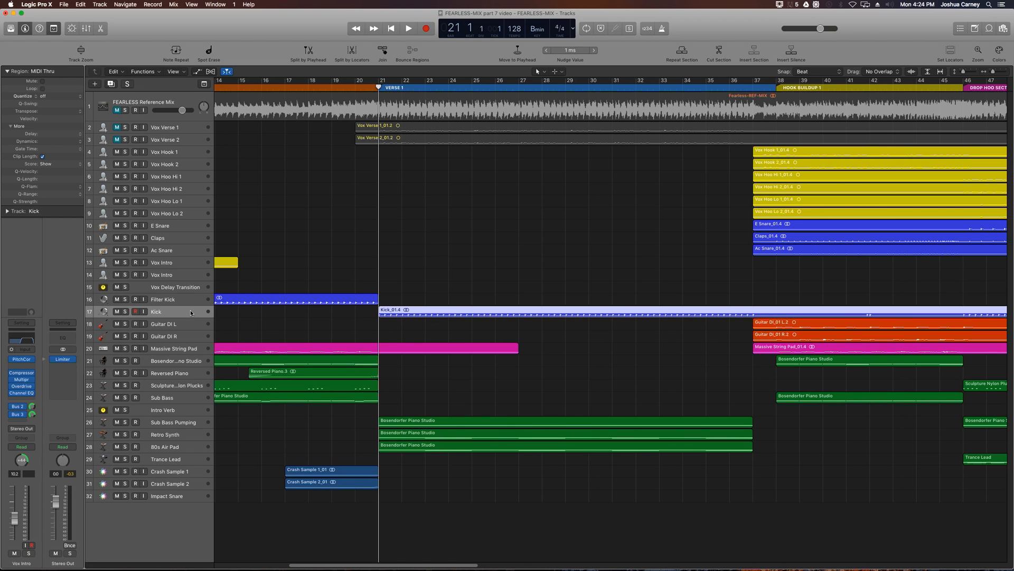
pyautogui.click(183, 423)
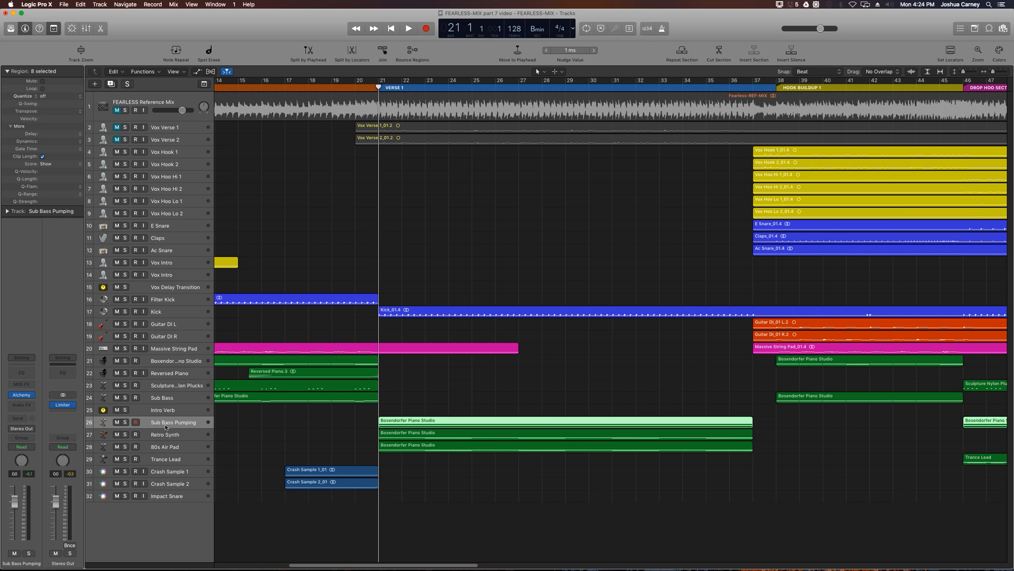
pyautogui.click(192, 313)
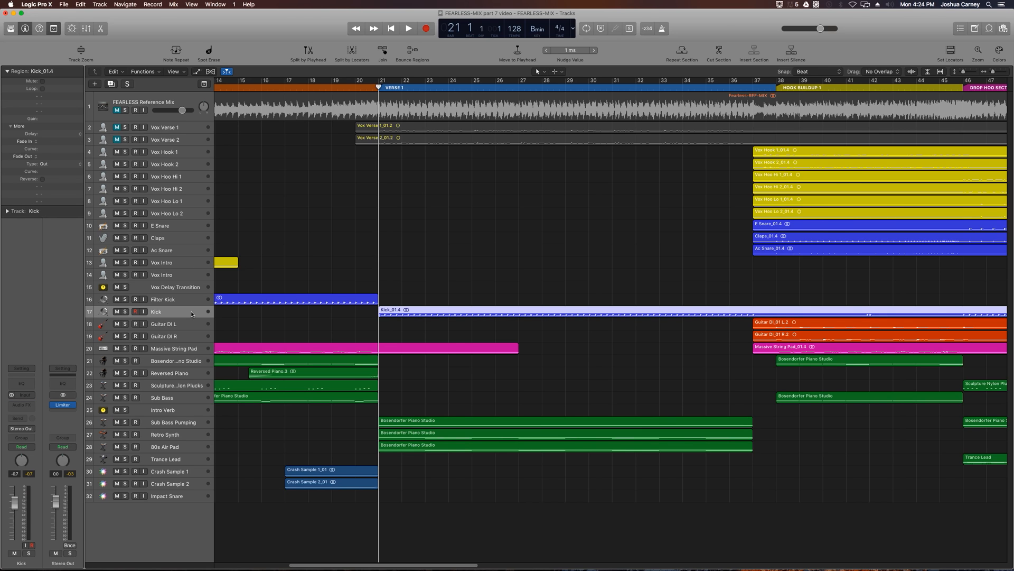
pyautogui.click(124, 312)
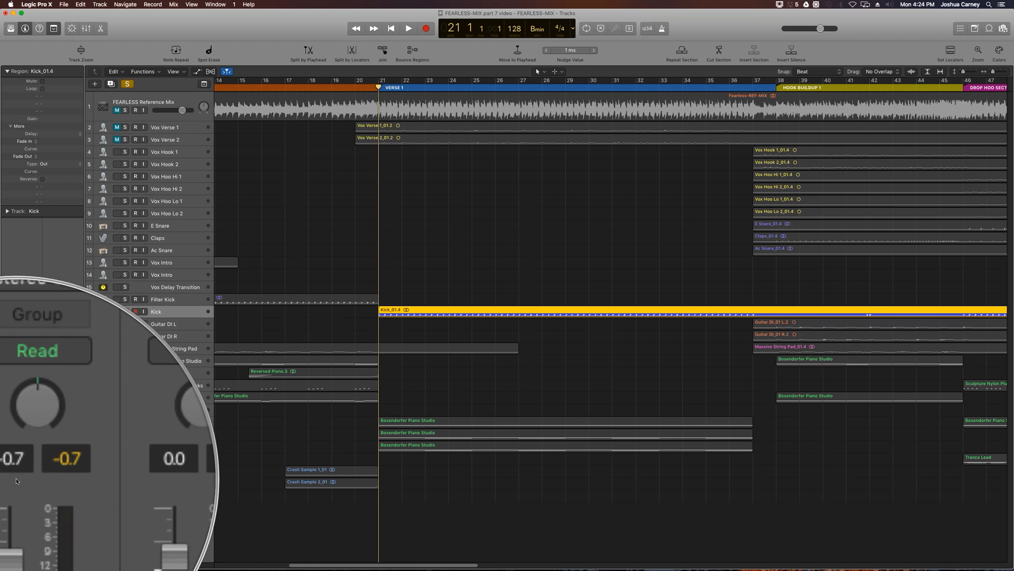
pyautogui.moveTo(15, 501); pyautogui.dragTo(15, 506)
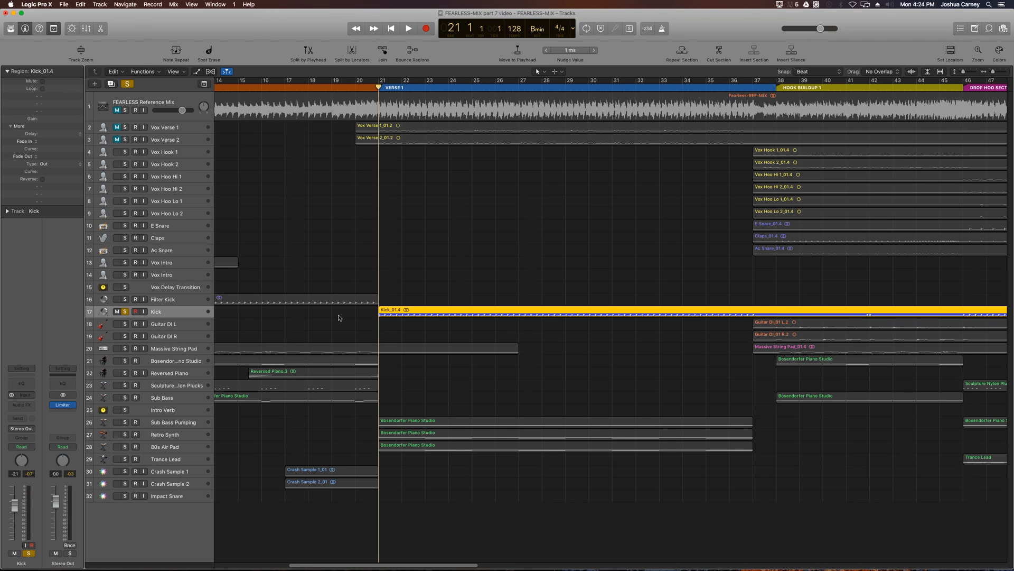
# - Solo the Sub Bass Pumping track at -2.1 dB, enlarge it, and play it together with the kick in Verse 1
pyautogui.press('space')
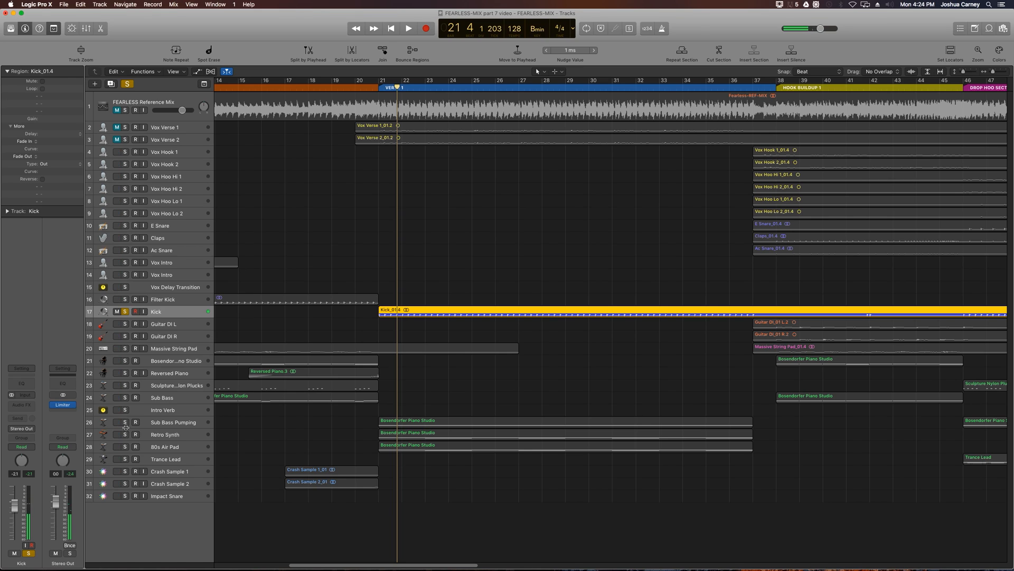
pyautogui.click(172, 421)
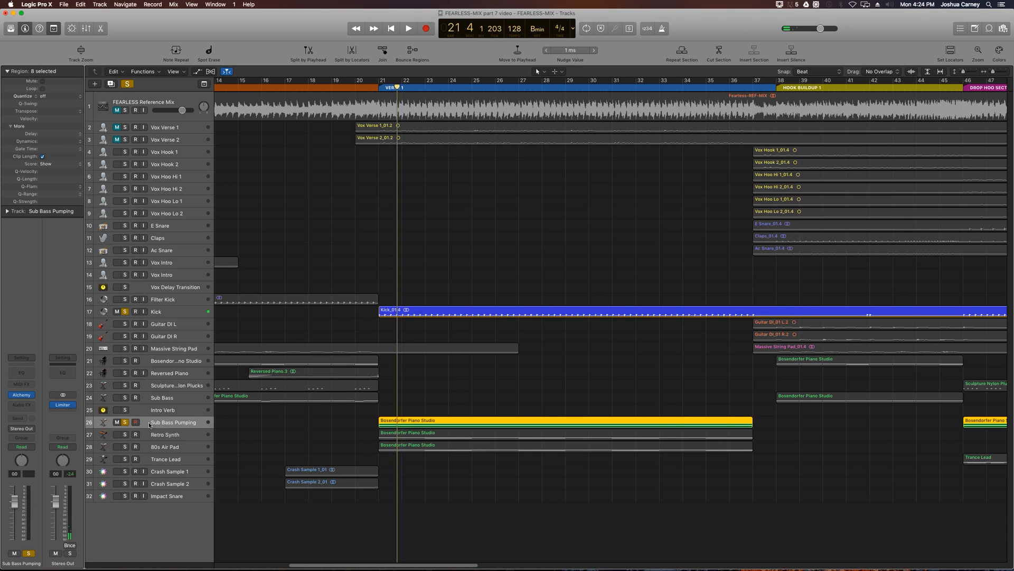
pyautogui.hotkey('ctrl', 'z')
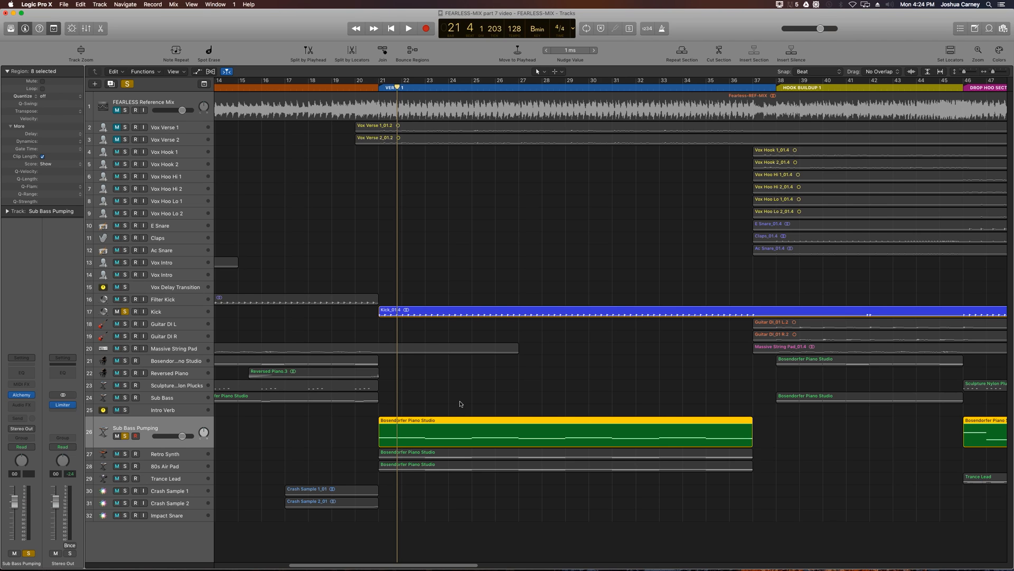
pyautogui.press('space')
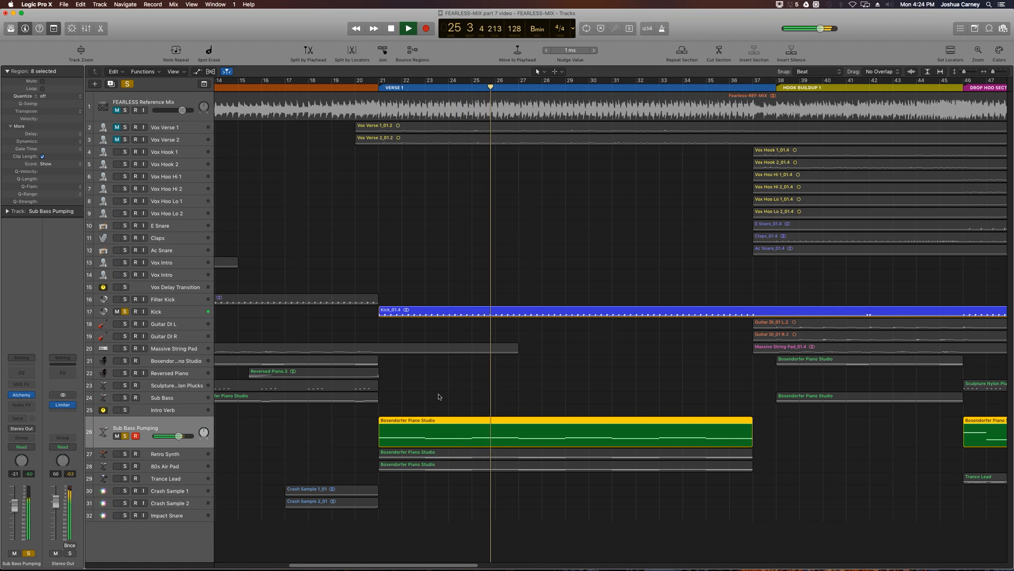
pyautogui.press('space')
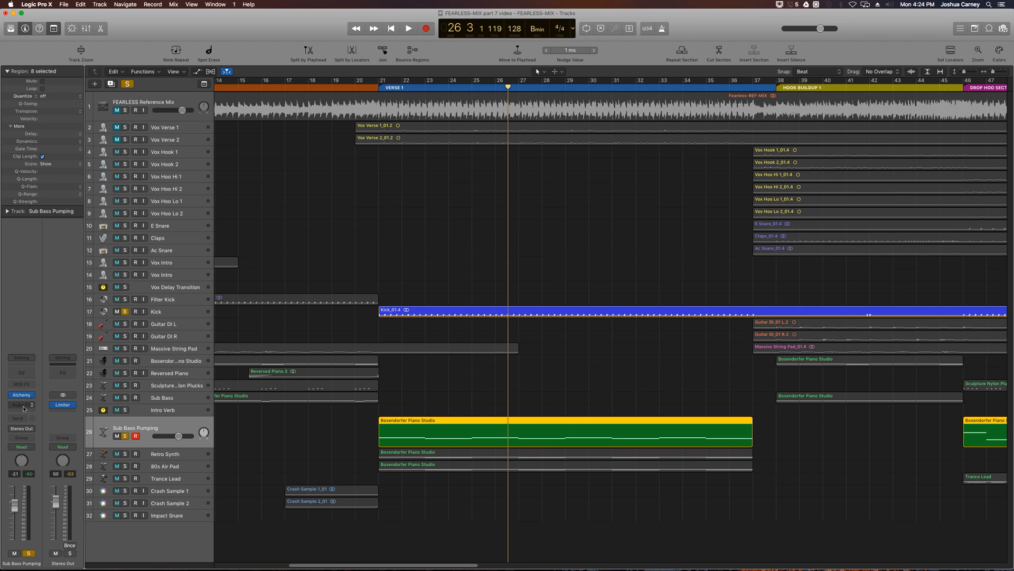
# - Insert a stereo Channel EQ on the Sub Bass Pumping track
pyautogui.click(21, 410)
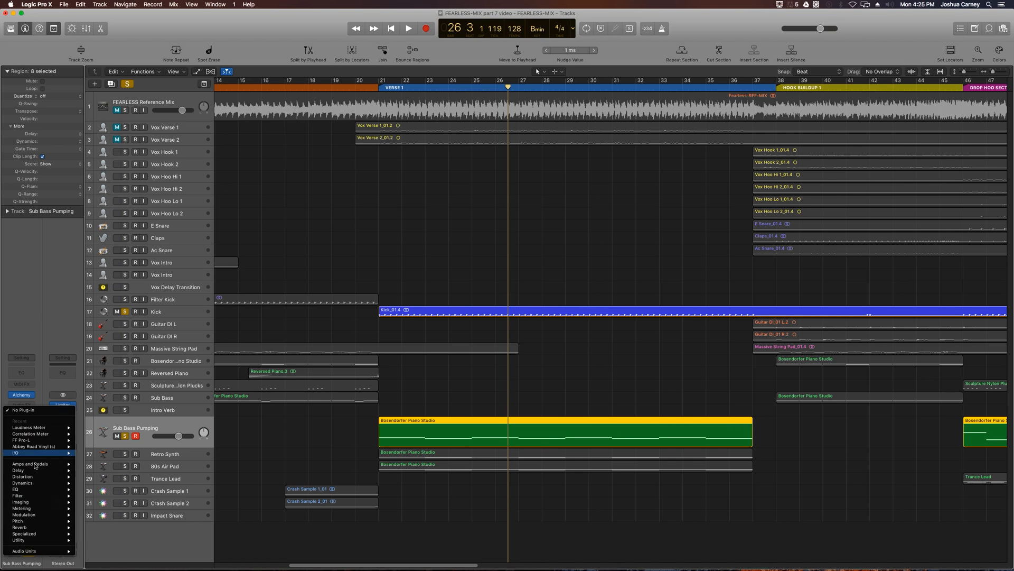
pyautogui.moveTo(32, 491)
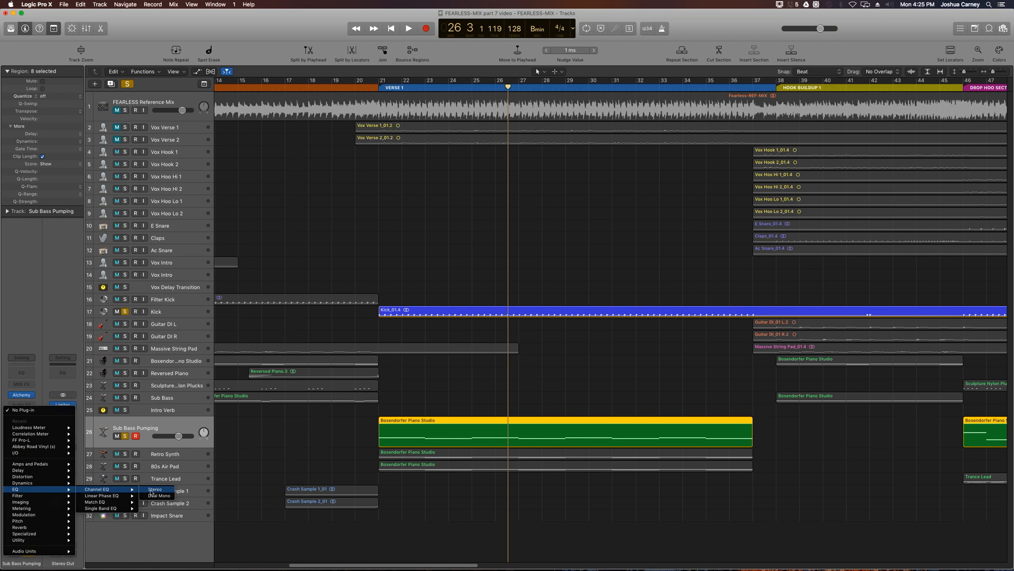
pyautogui.click(150, 491)
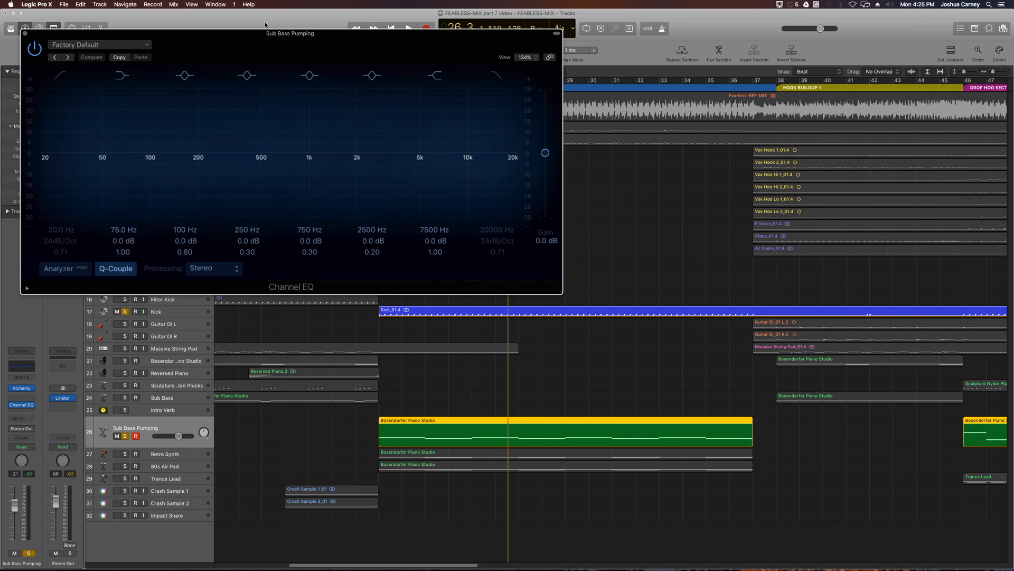
pyautogui.moveTo(263, 34); pyautogui.dragTo(364, 148)
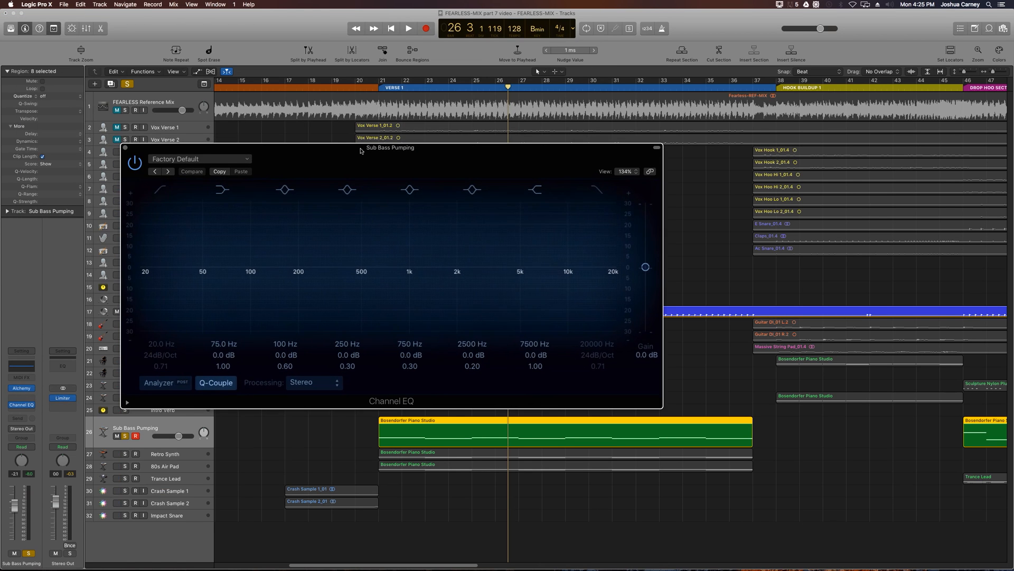
# - Enable the Channel EQ's high-cut band at 6400 Hz and close the plug-in window
pyautogui.click(596, 189)
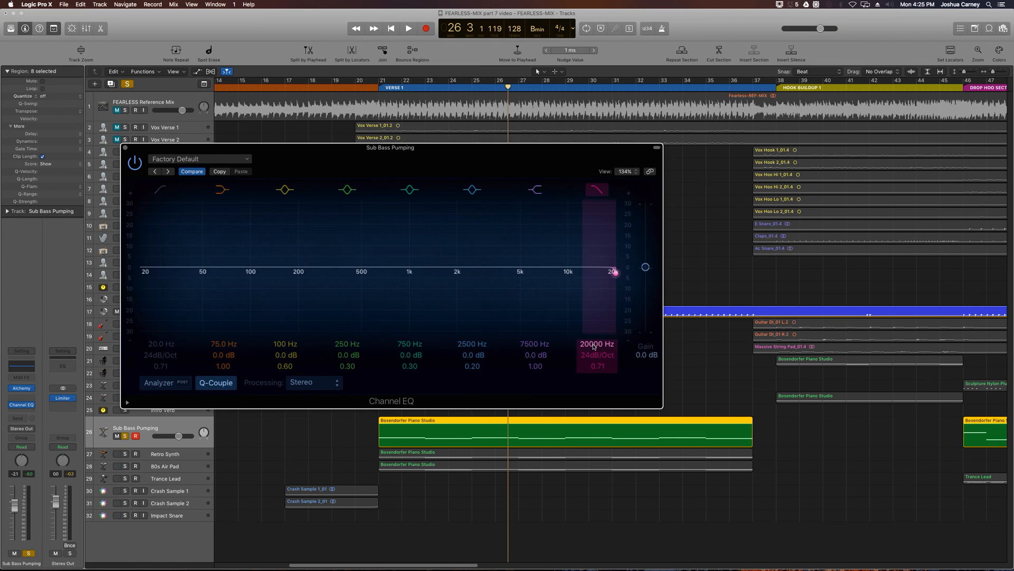
pyautogui.doubleClick(595, 346)
pyautogui.write('6400')
pyautogui.press('Return')
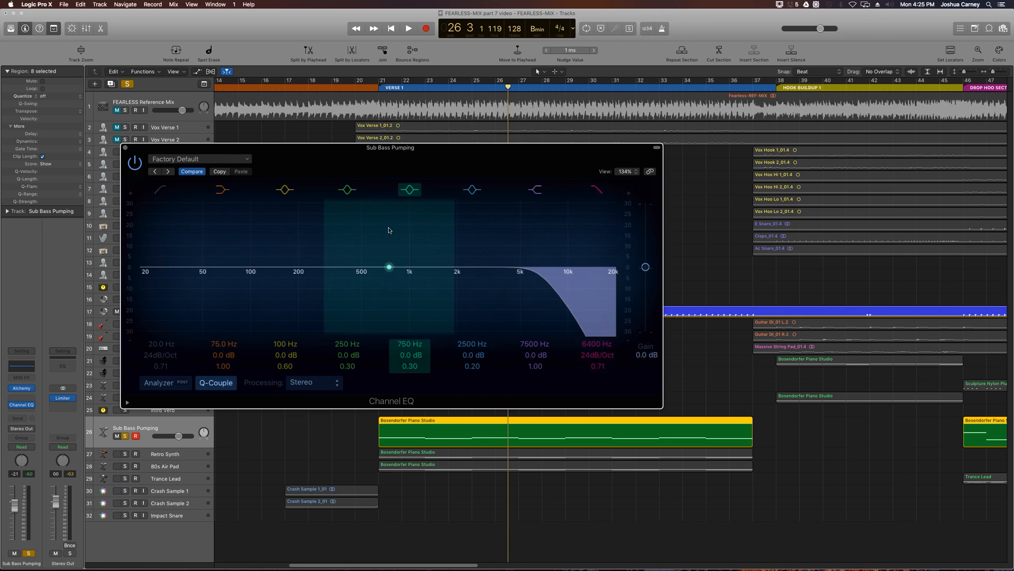
pyautogui.click(126, 148)
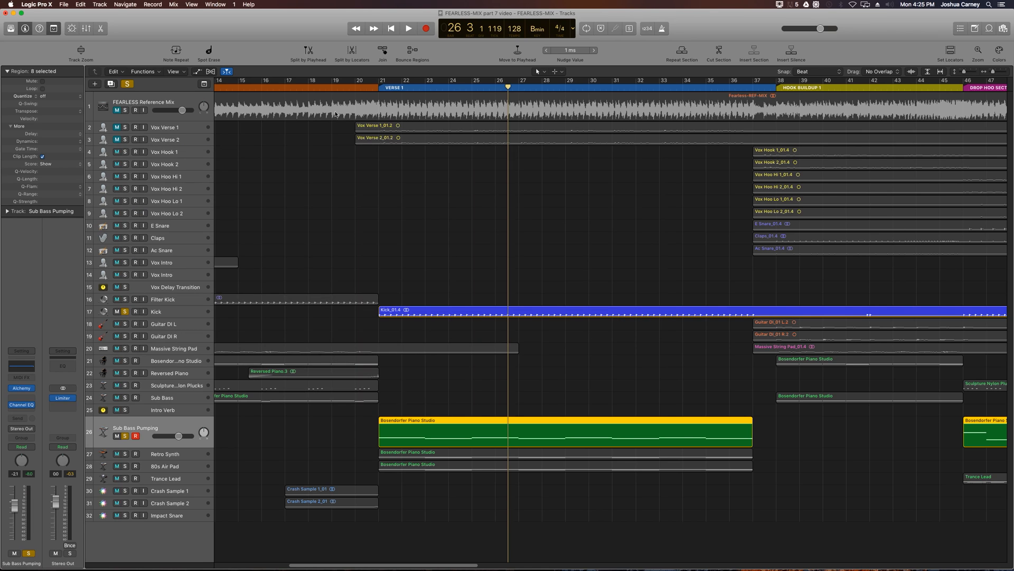
# - Play the soloed kick and filtered sub bass from just before Verse 1
pyautogui.click(373, 90)
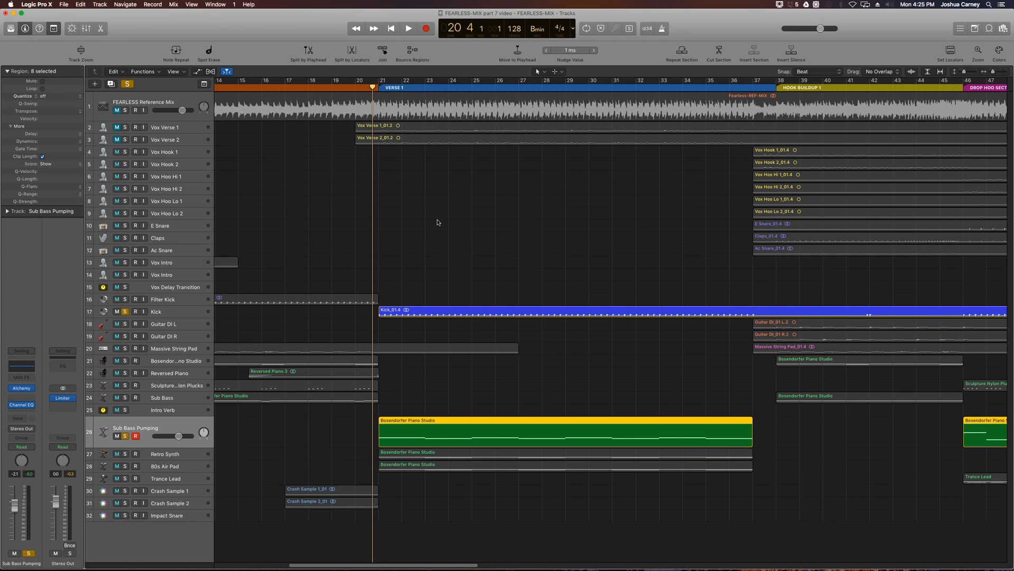
pyautogui.press('space')
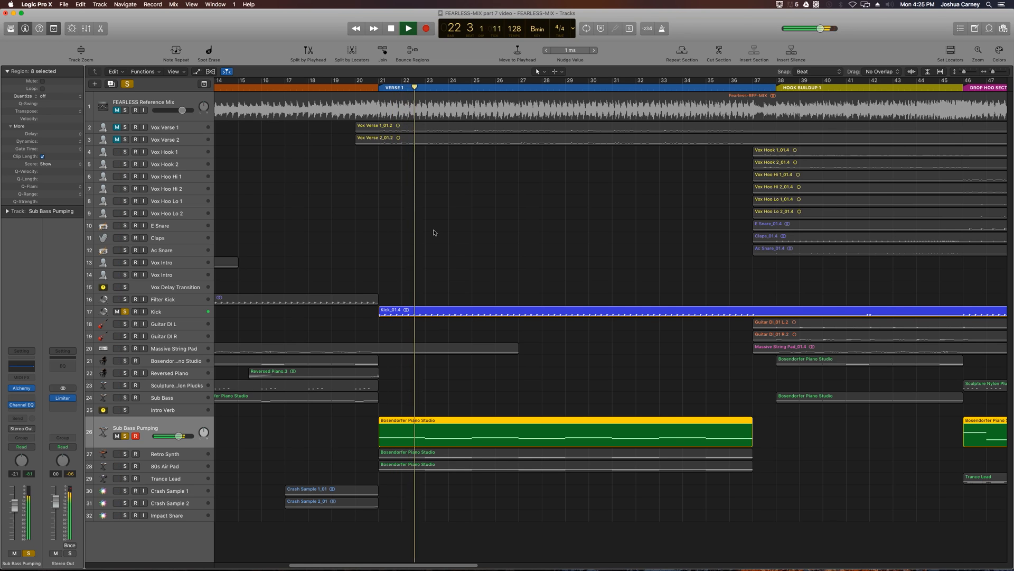
pyautogui.press('space')
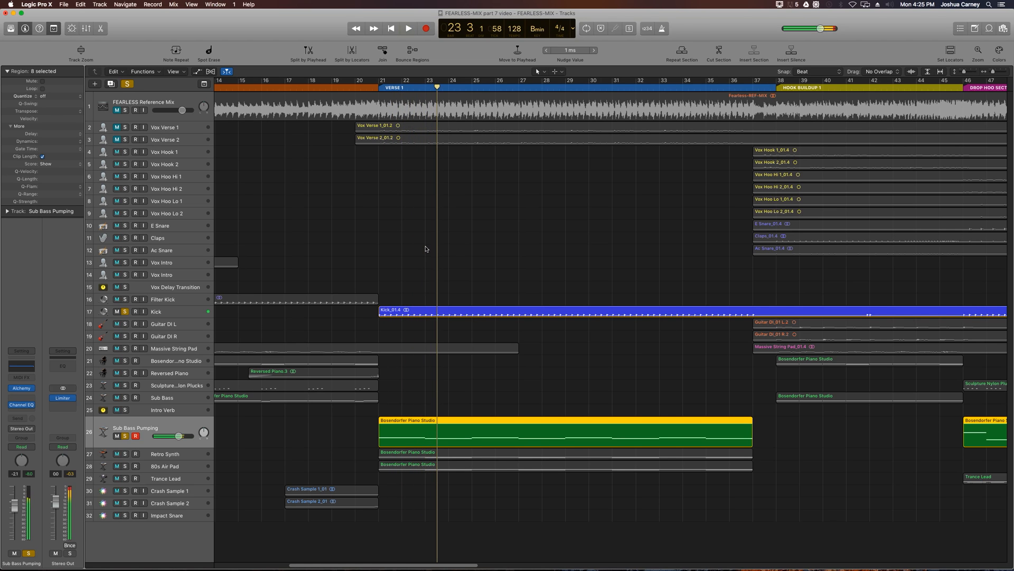
# - Insert a stereo Compressor on the Sub Bass Pumping track, ahead of the Channel EQ, with its window clear of the track list
pyautogui.moveTo(68, 399)
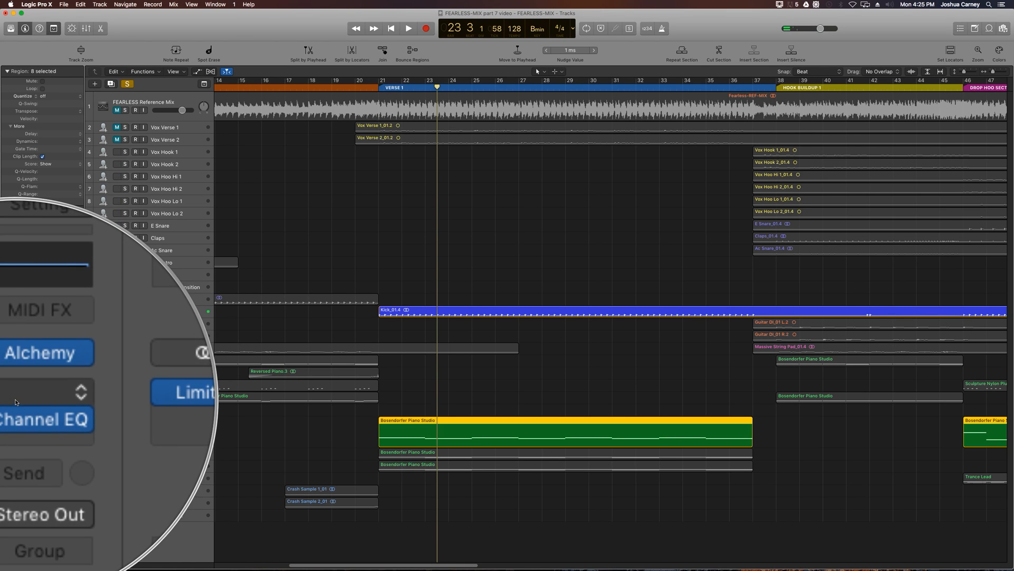
pyautogui.click(21, 397)
pyautogui.moveTo(37, 469)
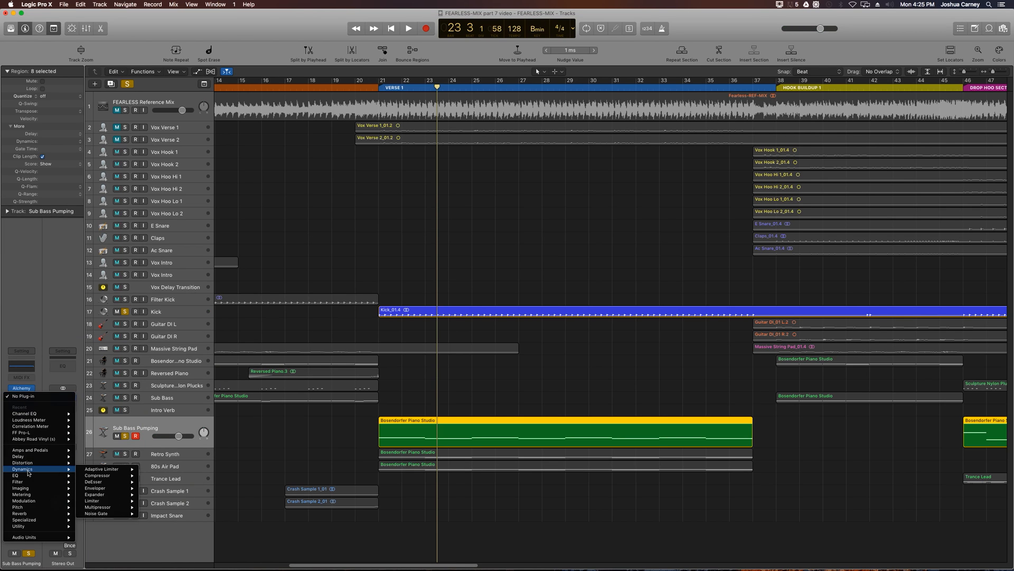
pyautogui.moveTo(108, 475)
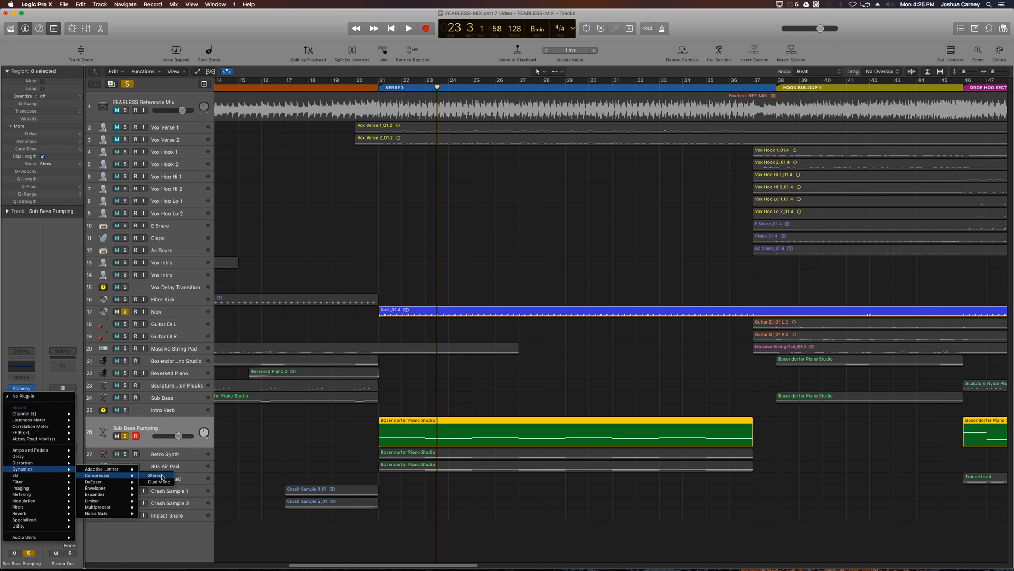
pyautogui.click(161, 476)
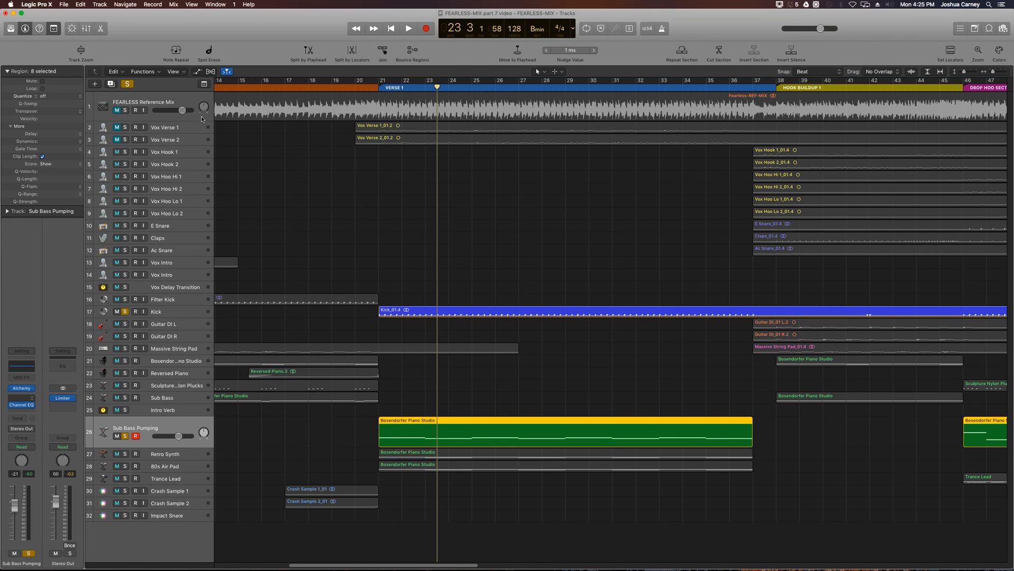
pyautogui.moveTo(196, 33); pyautogui.dragTo(324, 125)
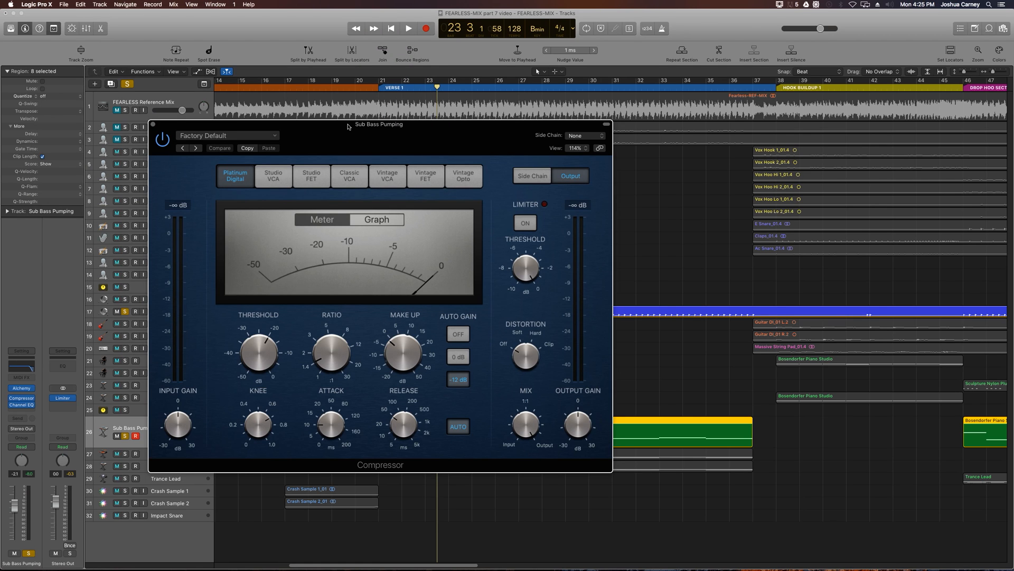
pyautogui.moveTo(348, 128); pyautogui.dragTo(484, 136)
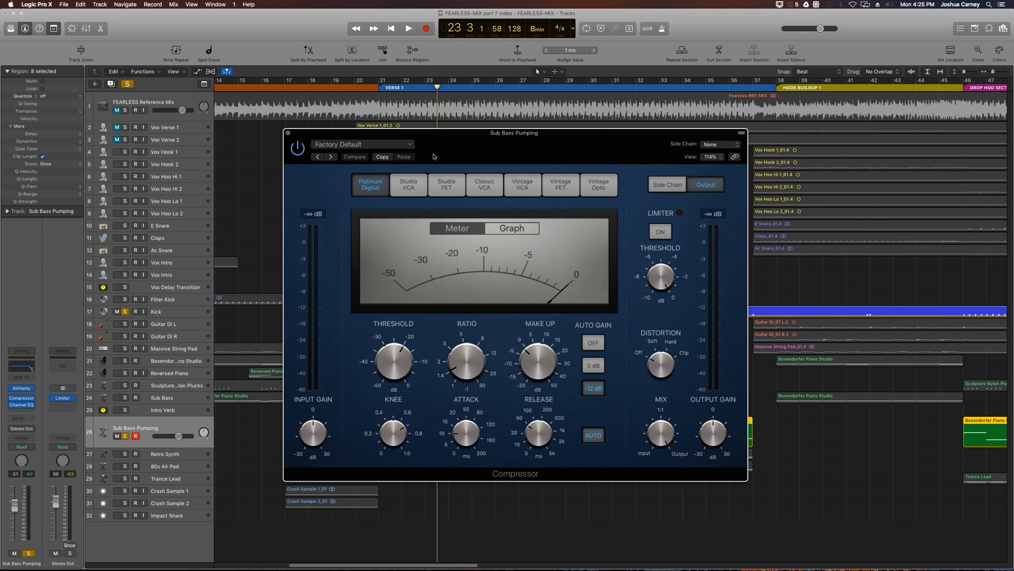
pyautogui.moveTo(450, 139); pyautogui.dragTo(343, 126)
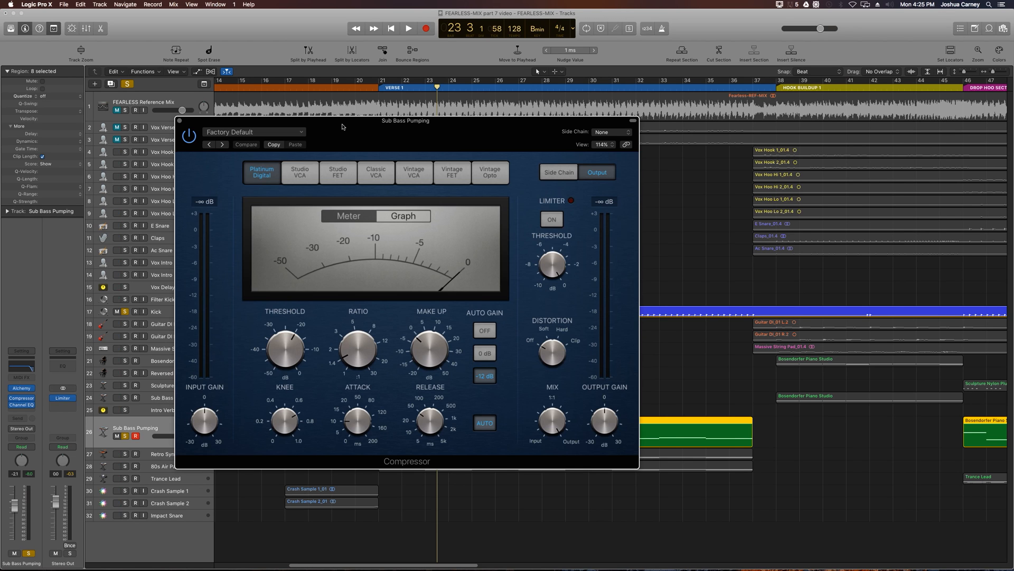
pyautogui.moveTo(342, 126); pyautogui.dragTo(625, 147)
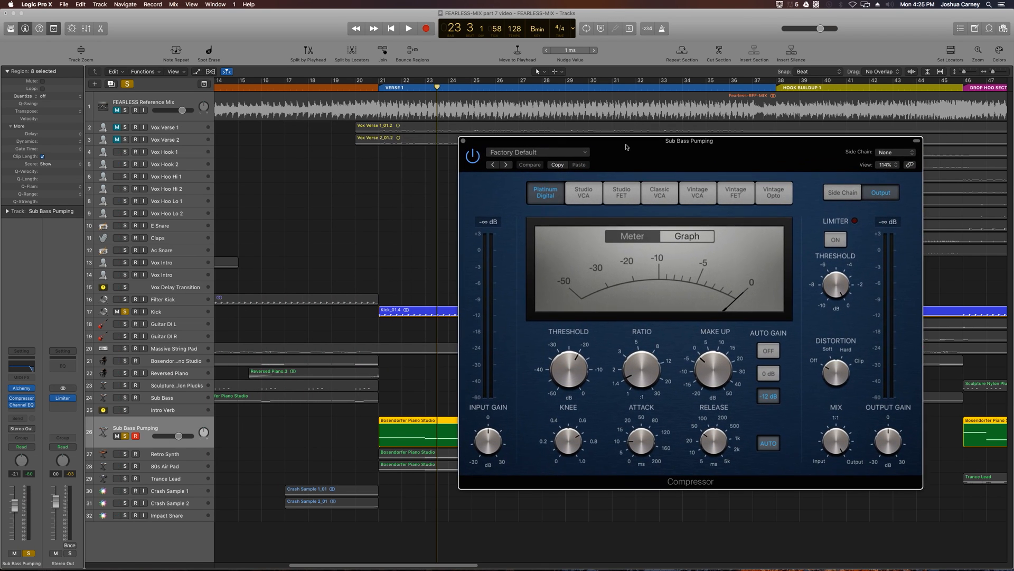
# - Choose Audio 21 - Kick as the side-chain source for the Sub Bass Pumping compressor
pyautogui.click(395, 281)
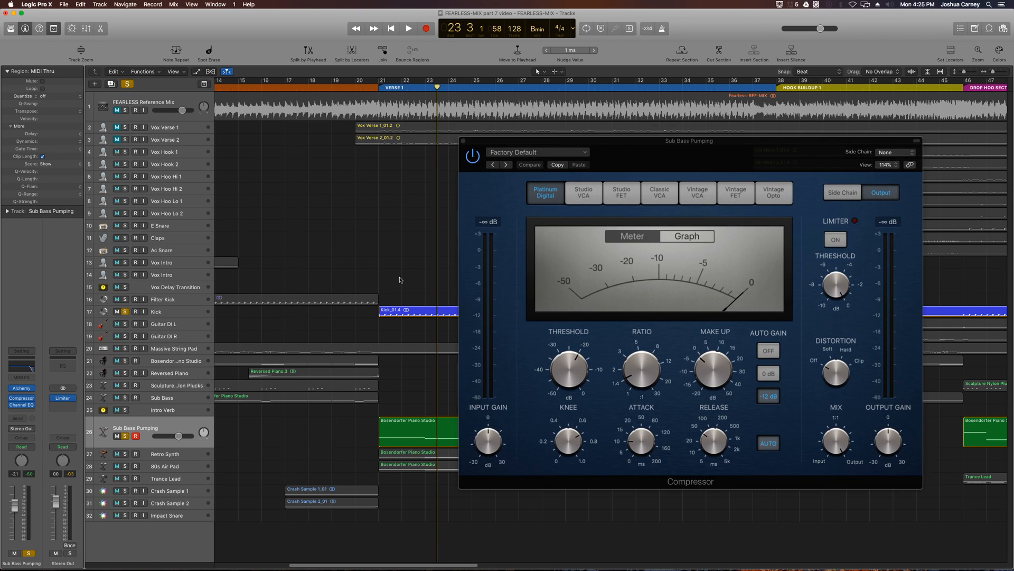
pyautogui.click(408, 311)
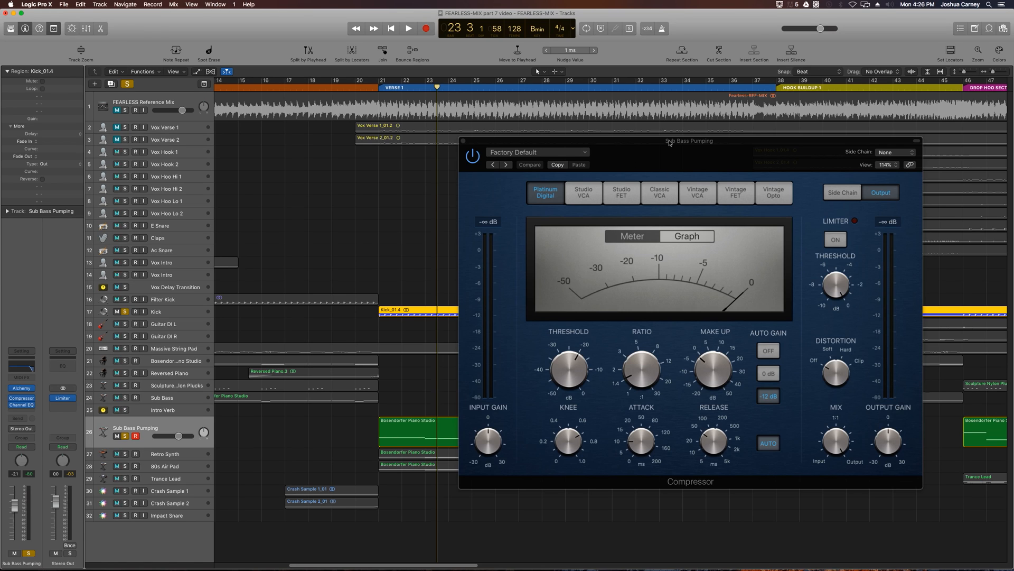
pyautogui.moveTo(670, 141); pyautogui.dragTo(530, 151)
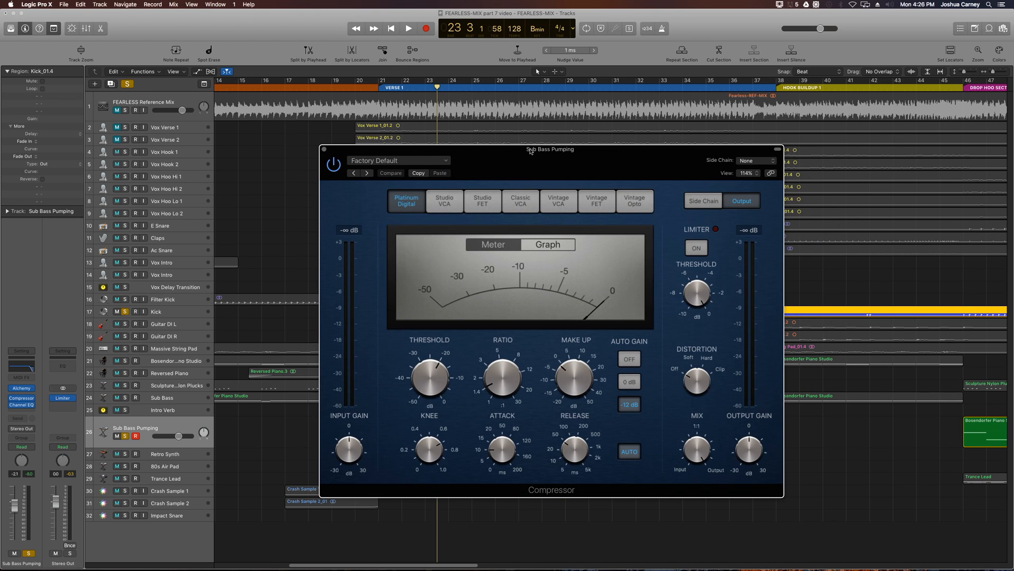
pyautogui.moveTo(515, 153); pyautogui.dragTo(628, 160)
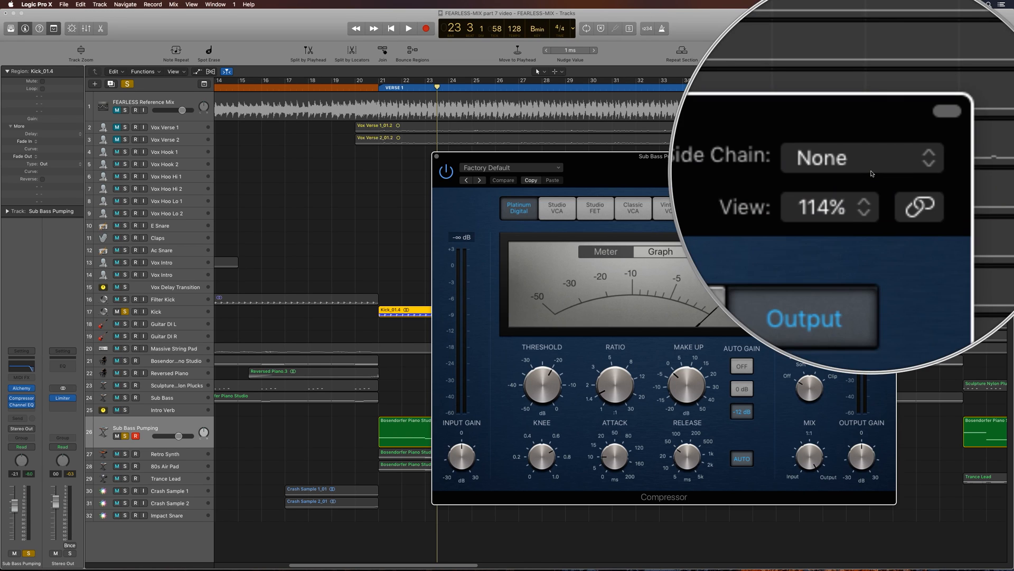
pyautogui.click(860, 168)
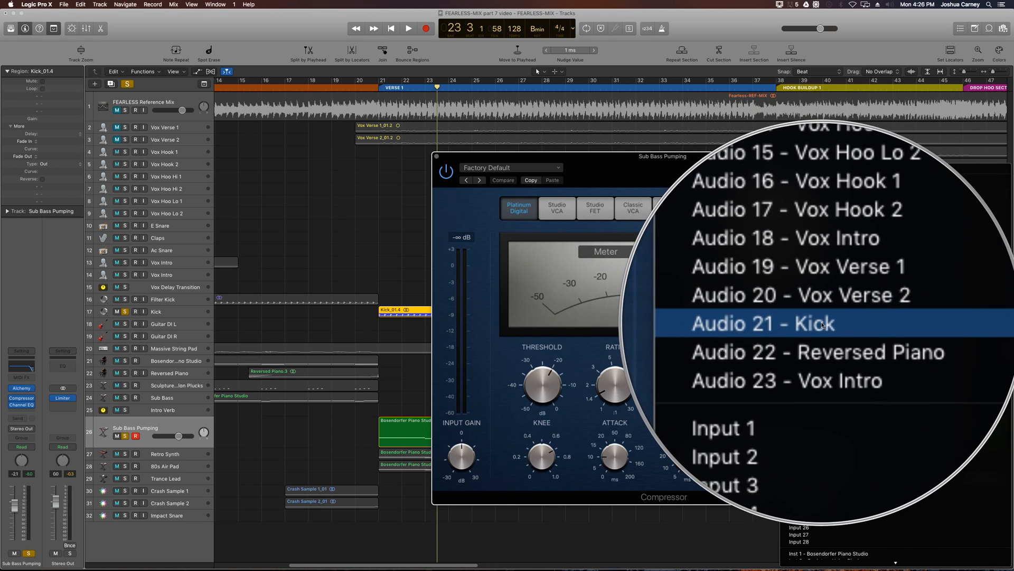
pyautogui.click(822, 323)
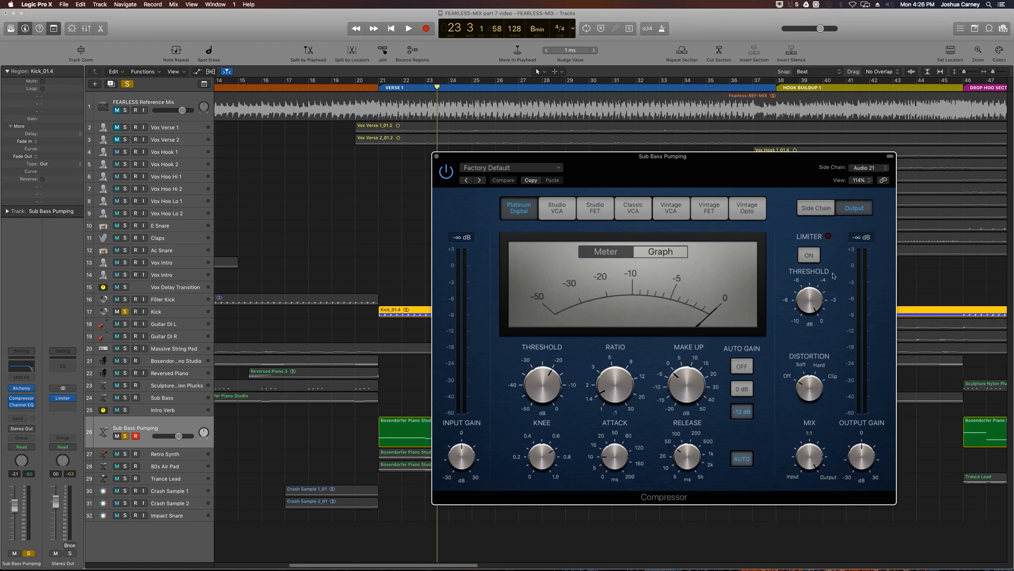
pyautogui.click(872, 170)
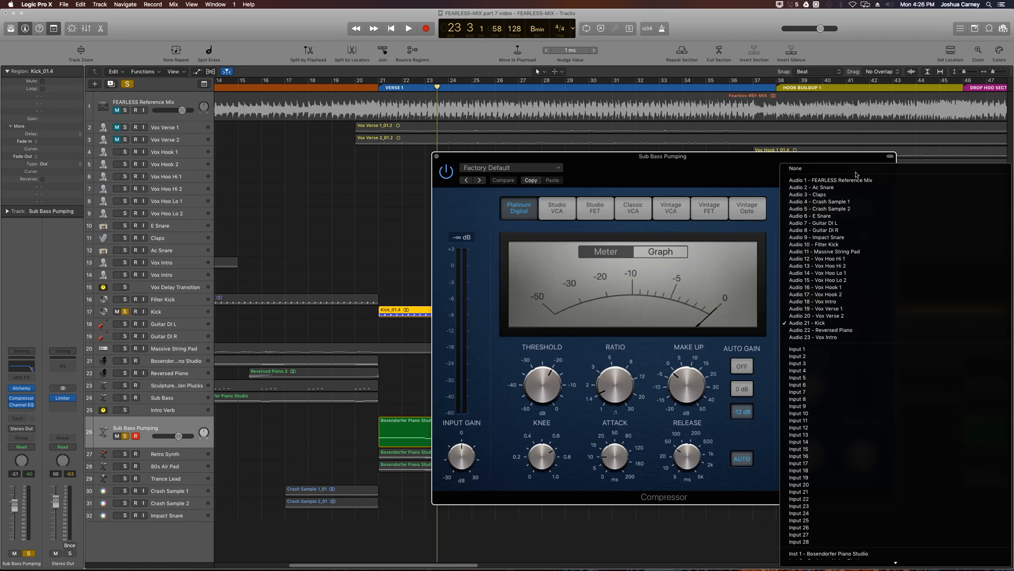
pyautogui.click(812, 323)
# - Lower the compressor's threshold to about -30 dB, raise the ratio to about 4.2:1, and turn auto gain off
pyautogui.moveTo(785, 153); pyautogui.dragTo(765, 109)
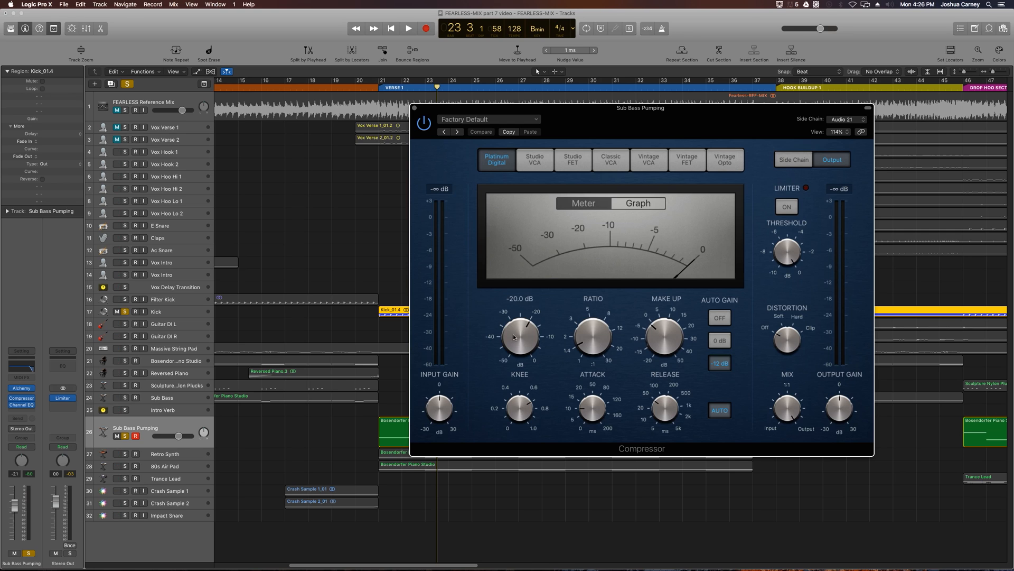
pyautogui.moveTo(514, 336); pyautogui.dragTo(514, 341)
pyautogui.click(720, 319)
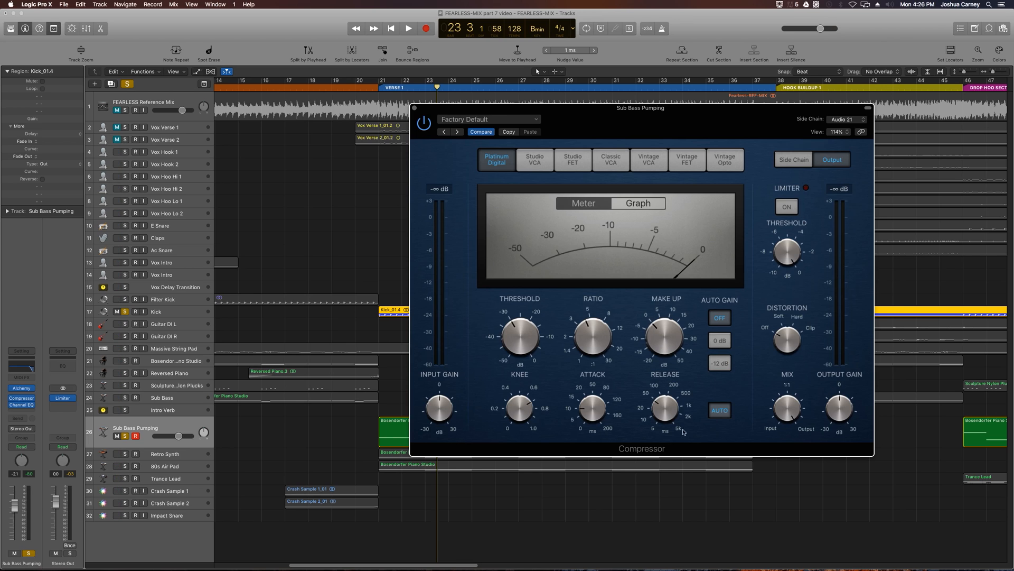
# - Turn off the compressor's auto release, set the attack to 8.0 ms and shorten the release
pyautogui.click(721, 411)
pyautogui.click(720, 411)
pyautogui.moveTo(592, 411); pyautogui.dragTo(587, 413)
pyautogui.moveTo(658, 419); pyautogui.dragTo(660, 424)
pyautogui.moveTo(553, 116); pyautogui.dragTo(598, 123)
# - Set the compressor's side-chain source to None and play the soloed tracks from just before Verse 1 for comparison
pyautogui.click(892, 126)
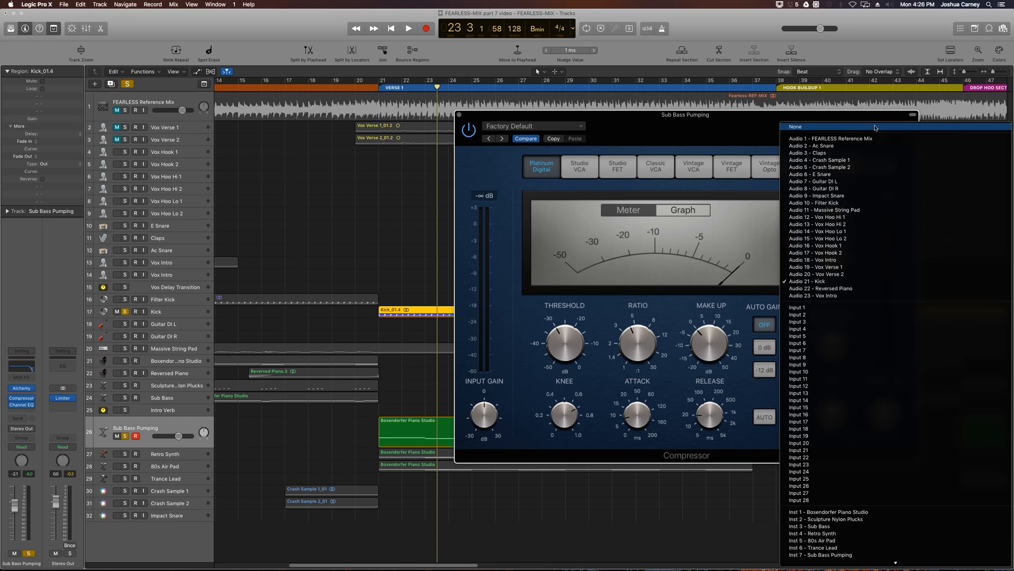
pyautogui.click(875, 127)
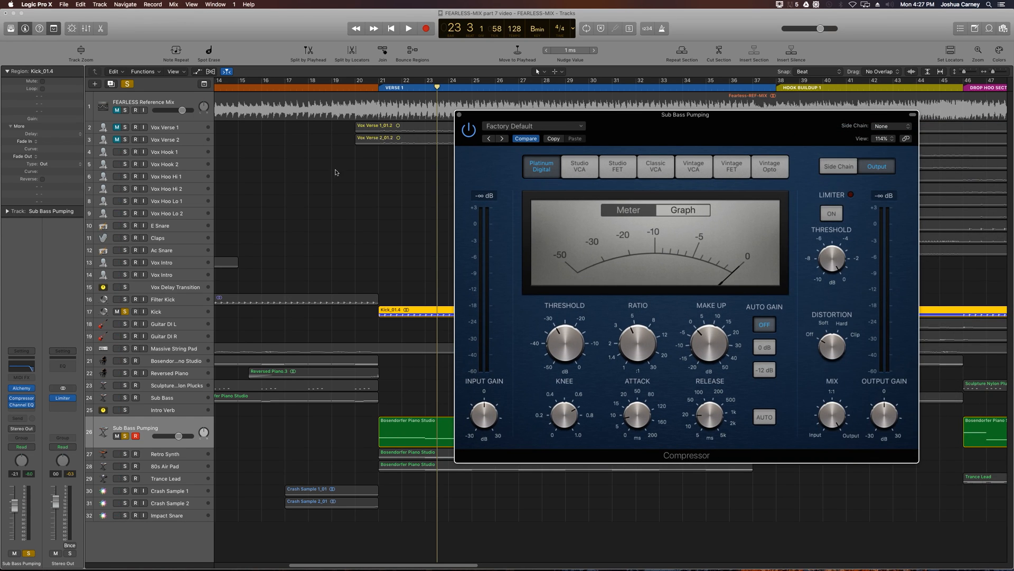
pyautogui.click(373, 89)
pyautogui.press('space')
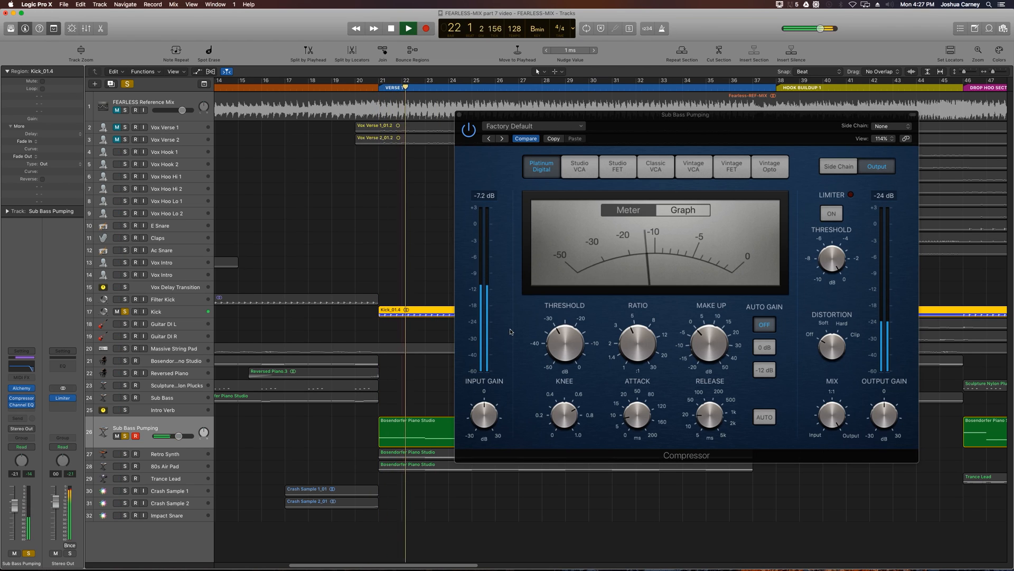
pyautogui.press('space')
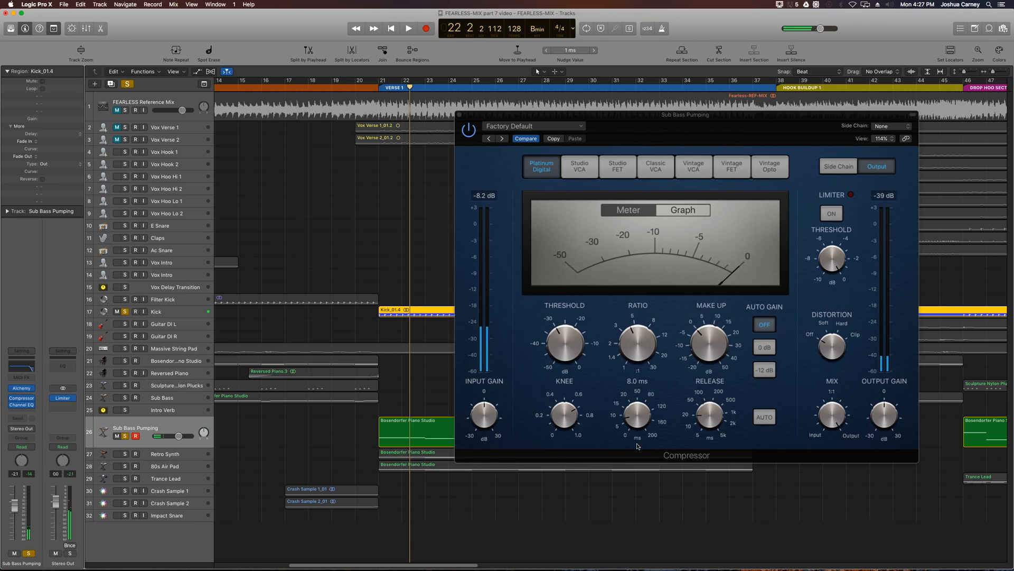
# - Set the side-chain source back to Audio 21 - Kick and play Verse 1 to hear the ducking
pyautogui.click(887, 128)
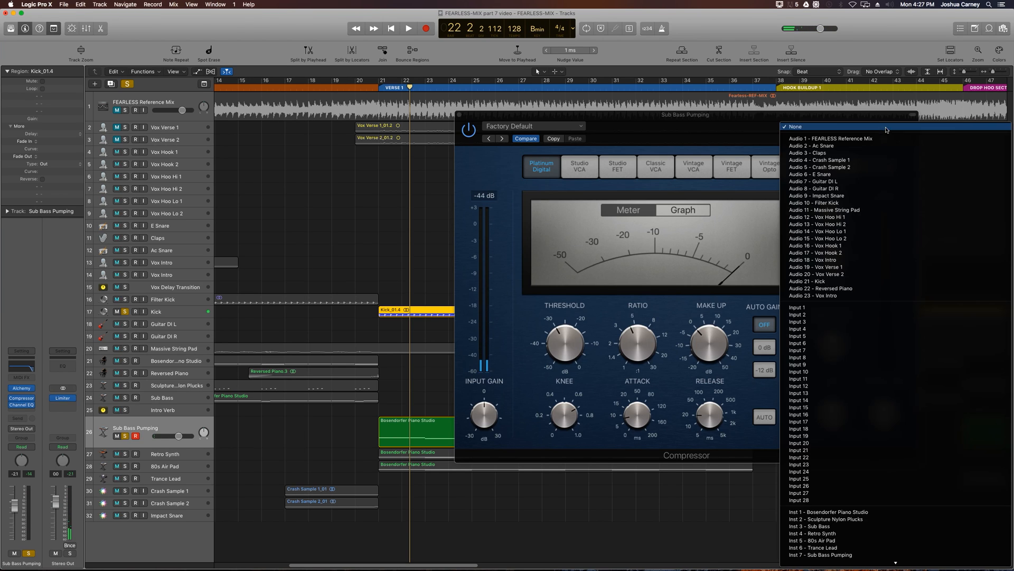
pyautogui.click(834, 283)
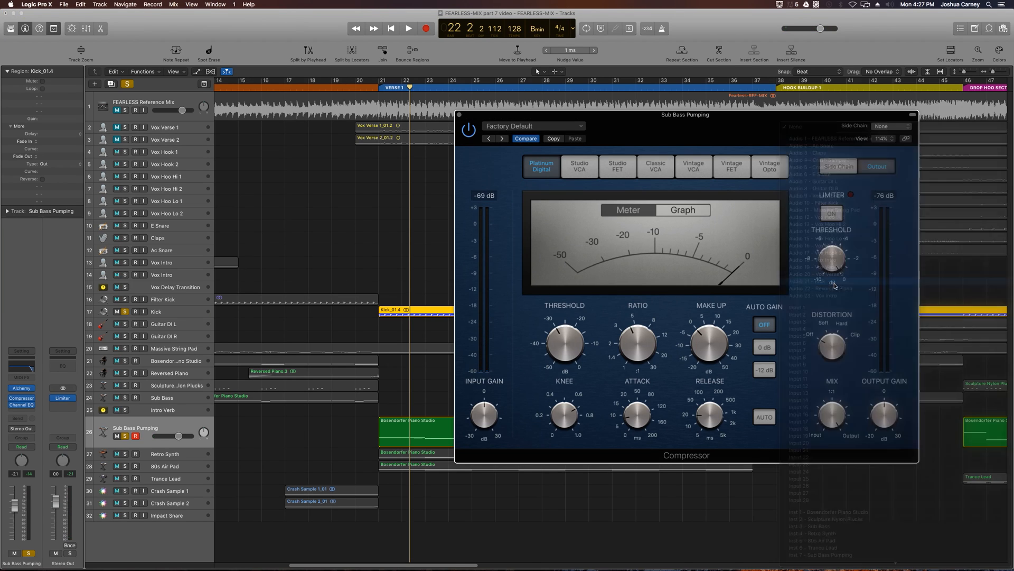
pyautogui.press('space')
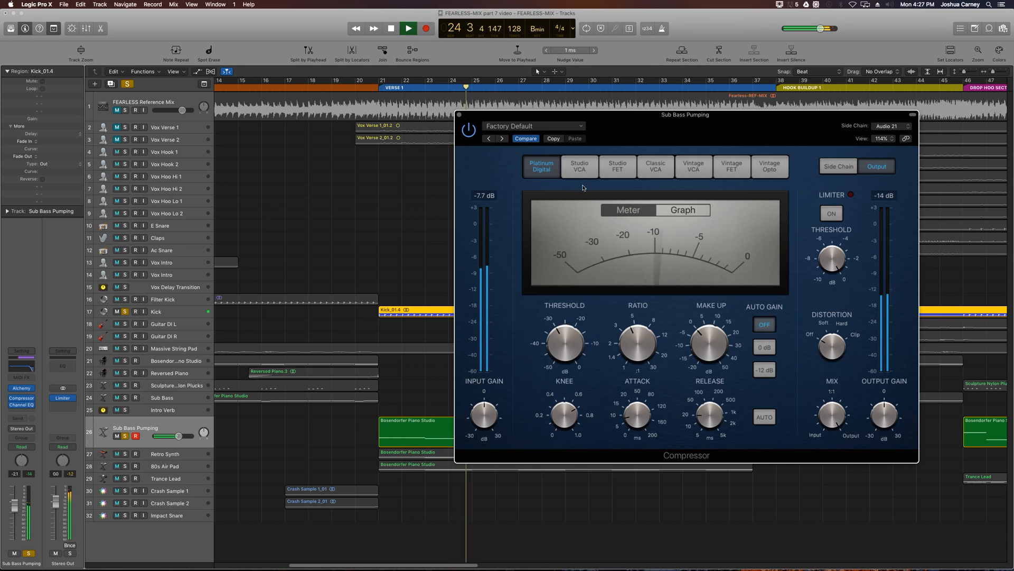
pyautogui.press('space')
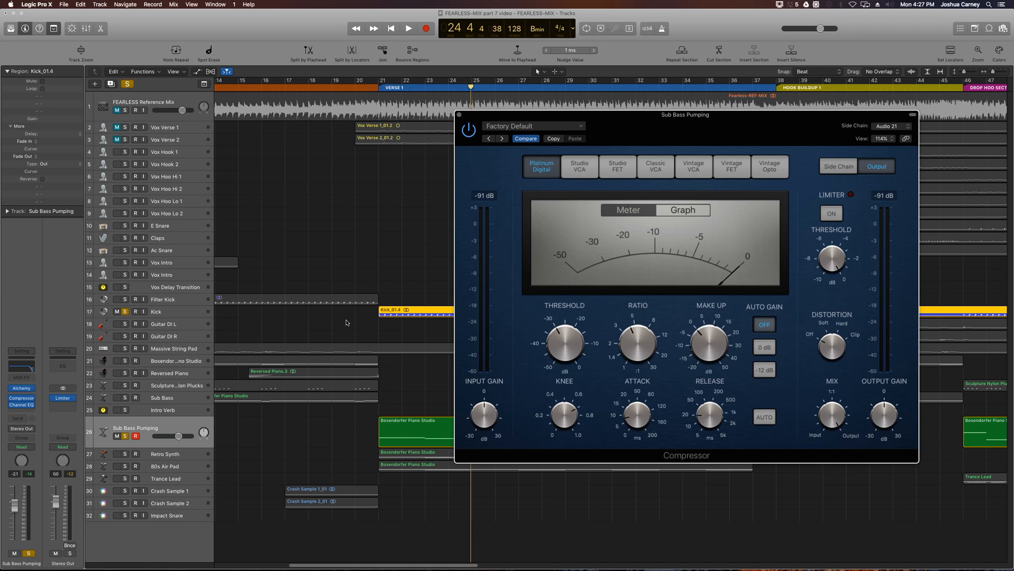
# - Play from the start of Verse 1 and raise the compressor's make-up gain to 13 dB
pyautogui.moveTo(705, 330)
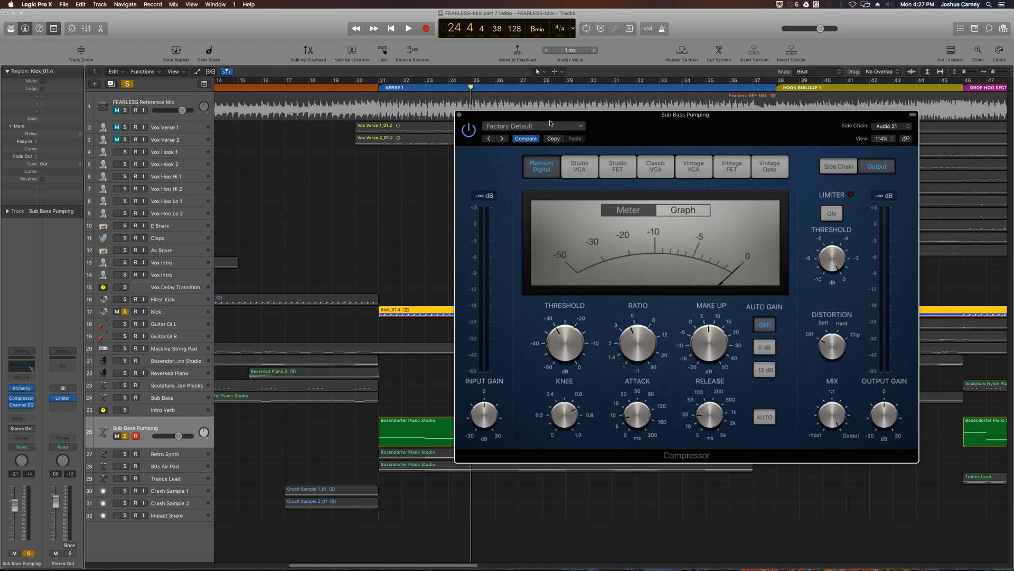
pyautogui.moveTo(551, 116); pyautogui.dragTo(609, 116)
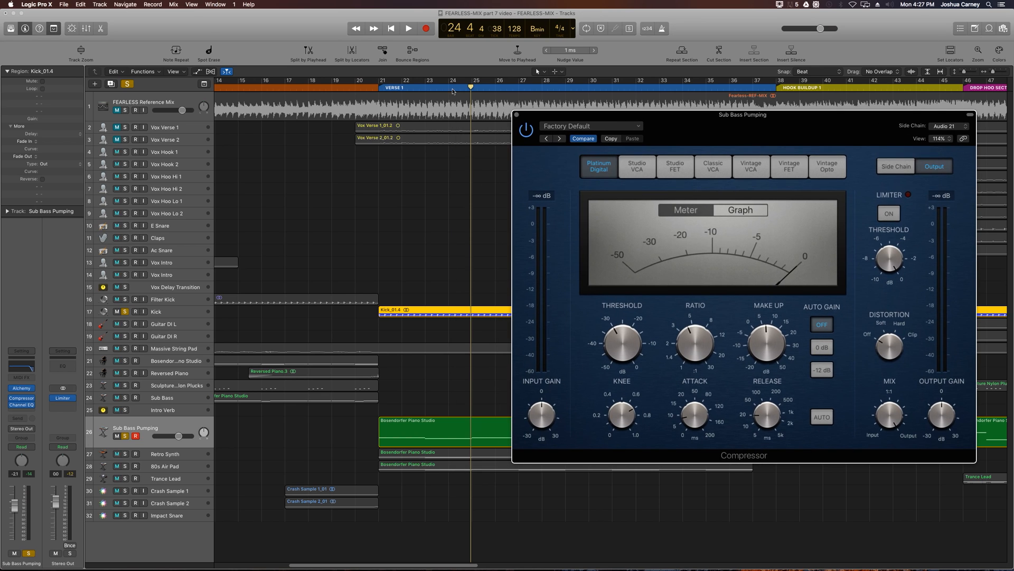
pyautogui.click(377, 87)
pyautogui.press('space')
pyautogui.moveTo(583, 118); pyautogui.dragTo(501, 112)
pyautogui.moveTo(702, 327)
pyautogui.moveTo(702, 327); pyautogui.dragTo(697, 319)
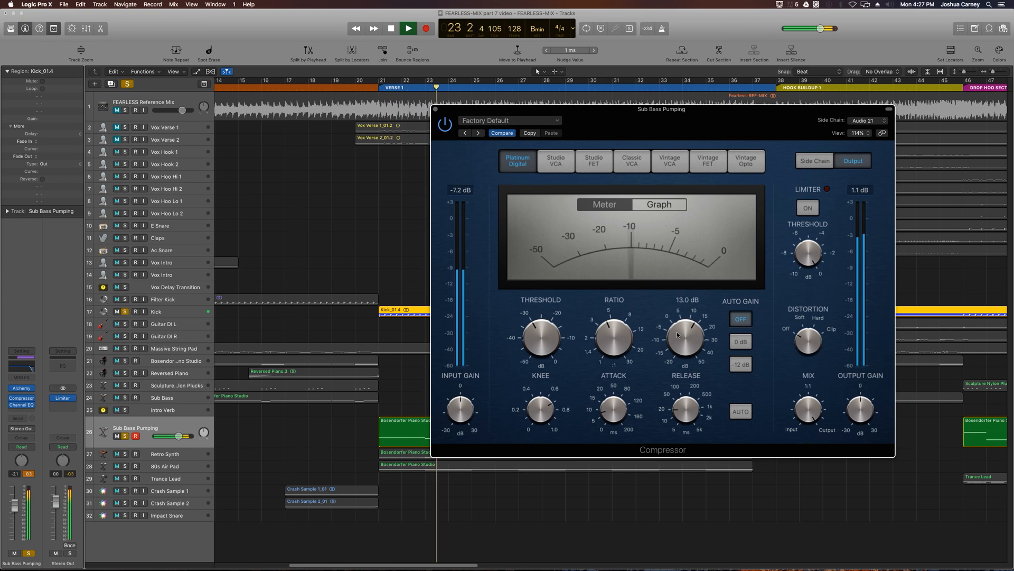
pyautogui.press('space')
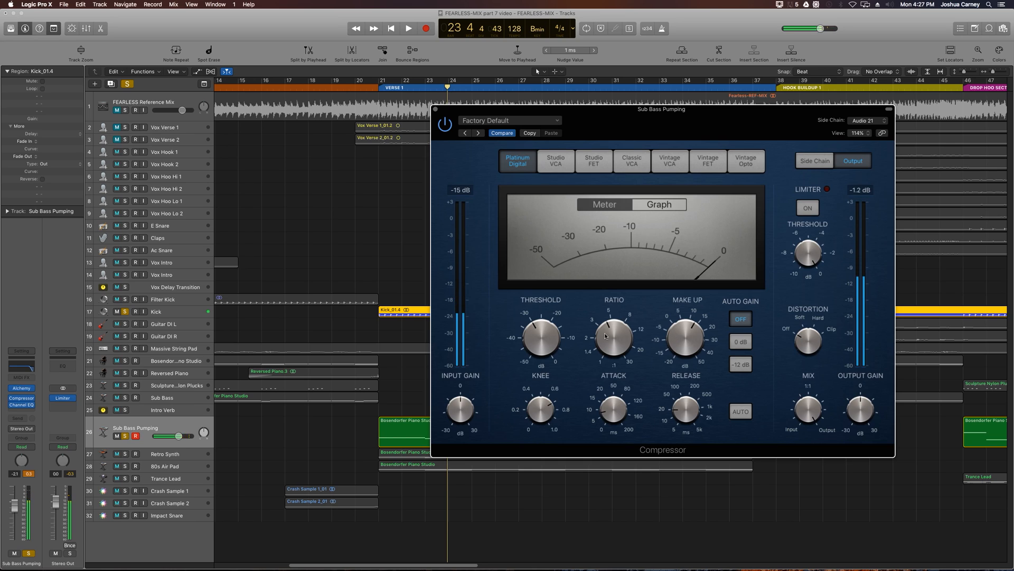
# - Lower the threshold to about -40 dB, raise the ratio, set the release to 20 ms, and play from just before Verse 1
pyautogui.moveTo(606, 336)
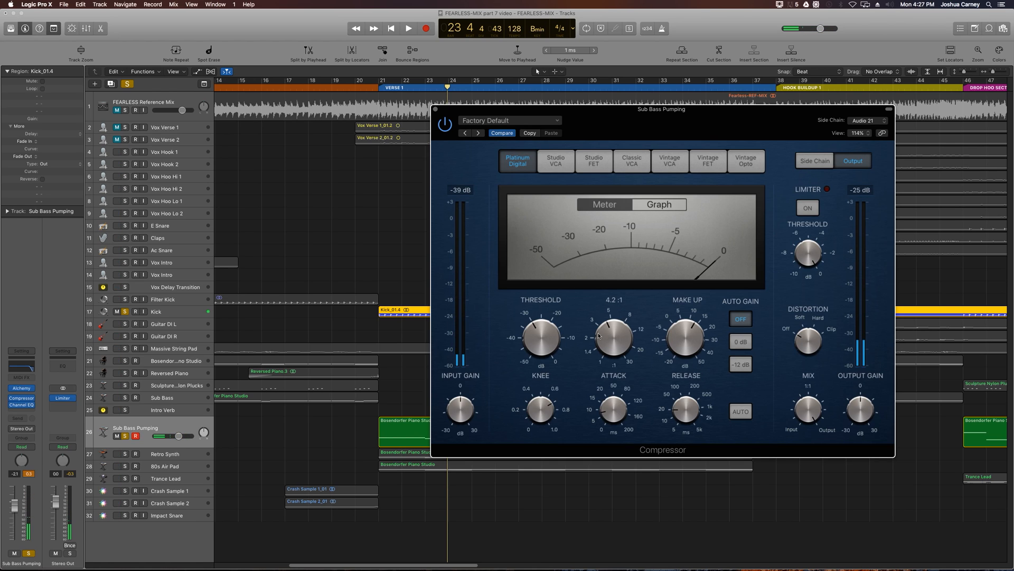
pyautogui.moveTo(540, 336); pyautogui.dragTo(611, 312)
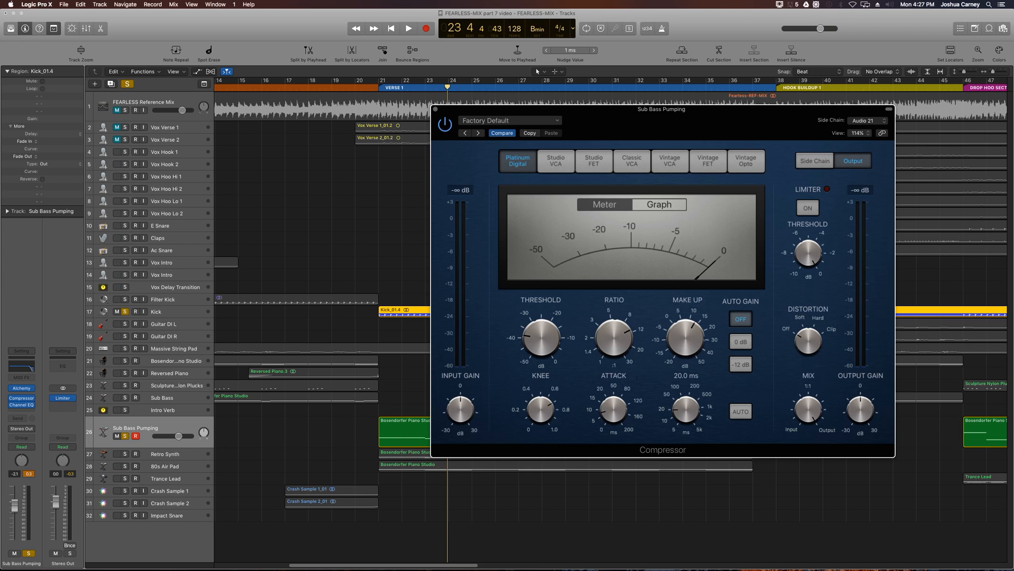
pyautogui.click(372, 89)
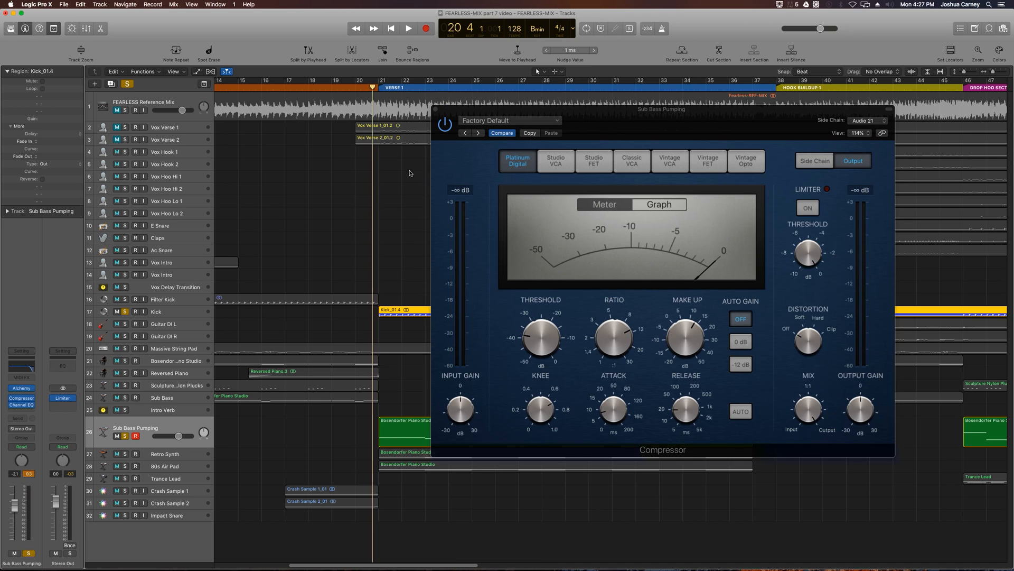
pyautogui.press('space')
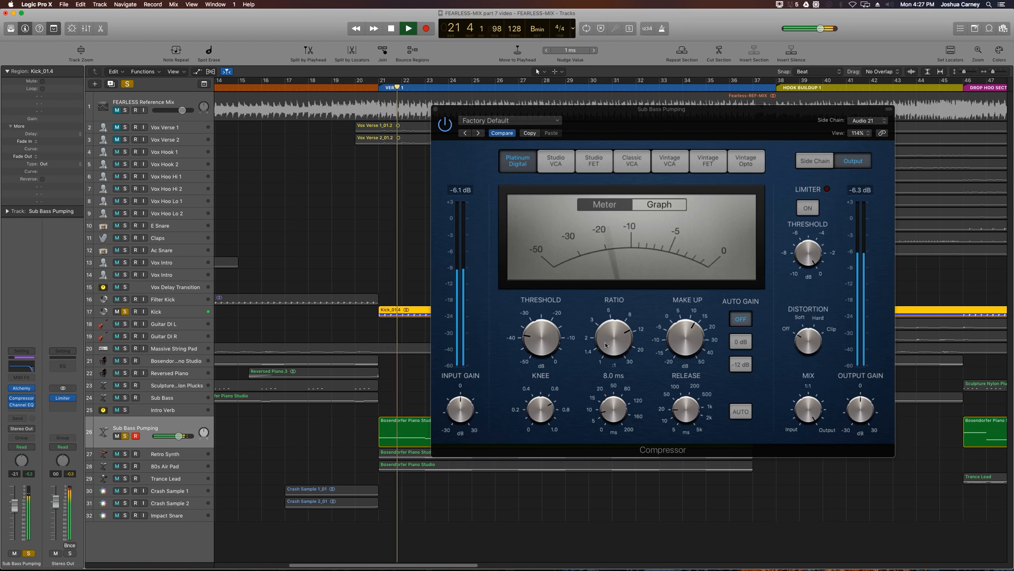
# - Raise the compressor's ratio to about 19:1 and lower the threshold further during playback
pyautogui.moveTo(611, 343); pyautogui.dragTo(610, 330)
pyautogui.moveTo(534, 342); pyautogui.dragTo(534, 354)
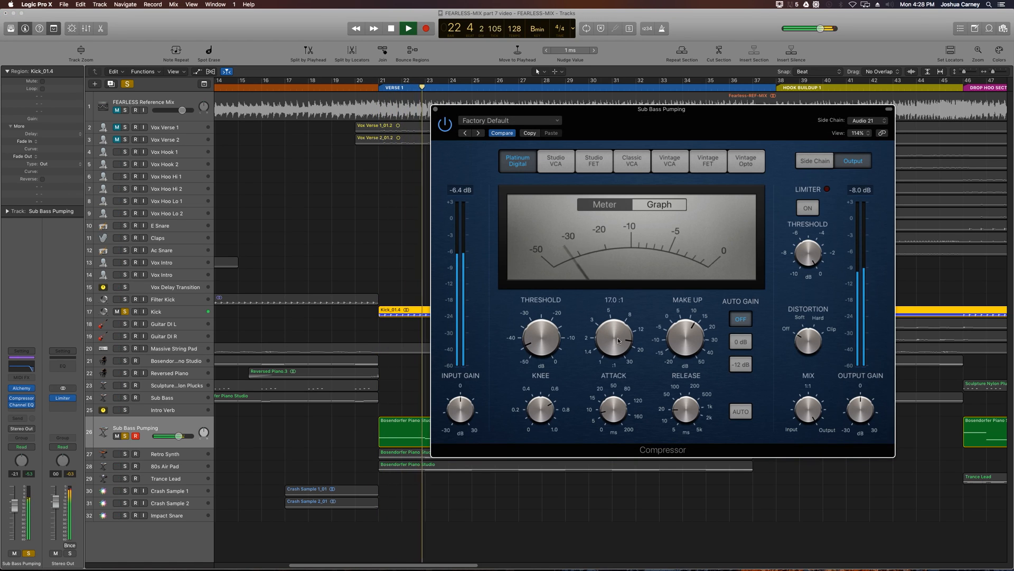
pyautogui.moveTo(617, 346); pyautogui.dragTo(617, 341)
# - Shorten the attack, set the release to 7.1 ms, raise the threshold to about -40 dB, and stop playback
pyautogui.moveTo(626, 413); pyautogui.dragTo(686, 427)
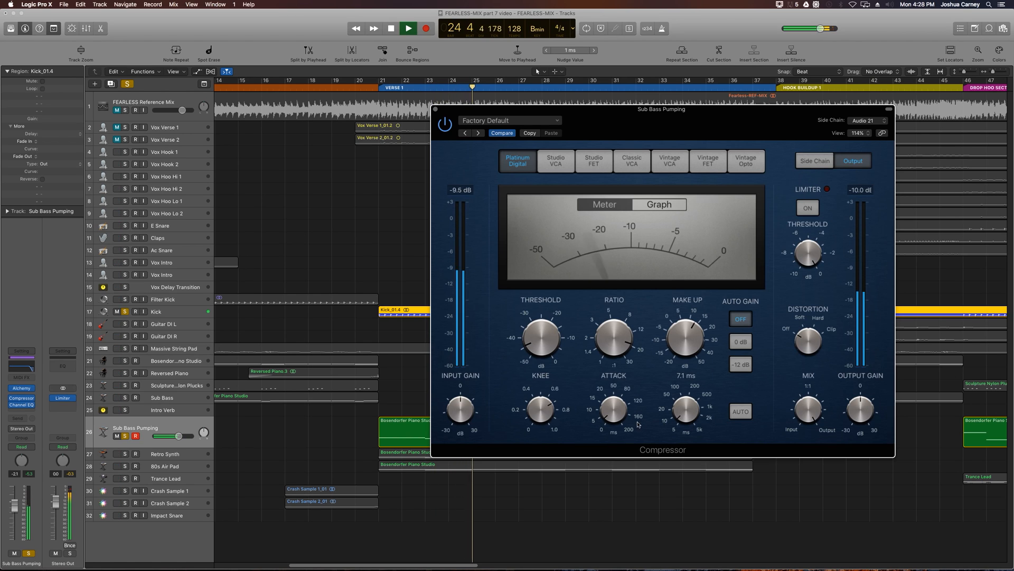
pyautogui.moveTo(535, 340); pyautogui.dragTo(535, 338)
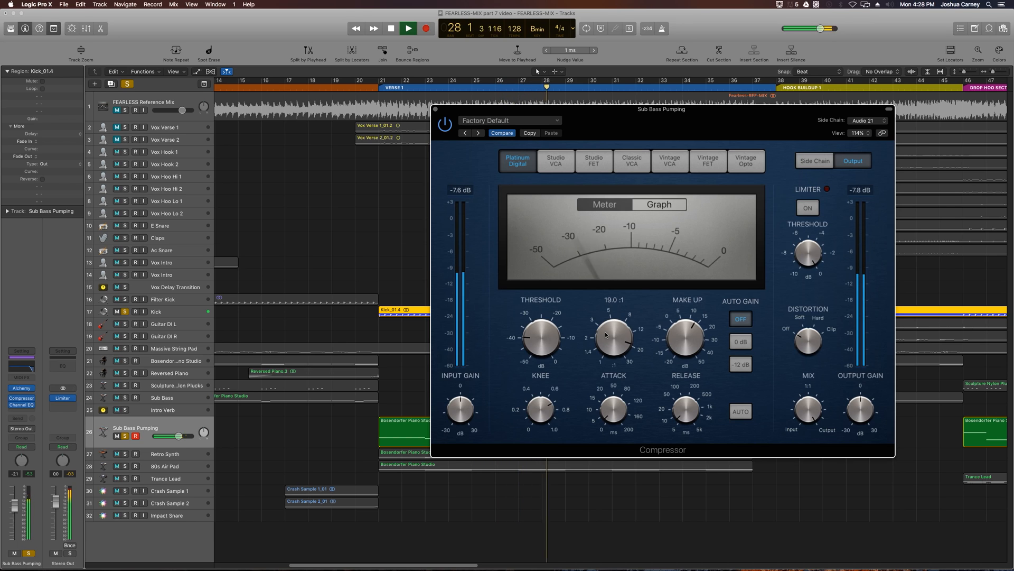
pyautogui.press('space')
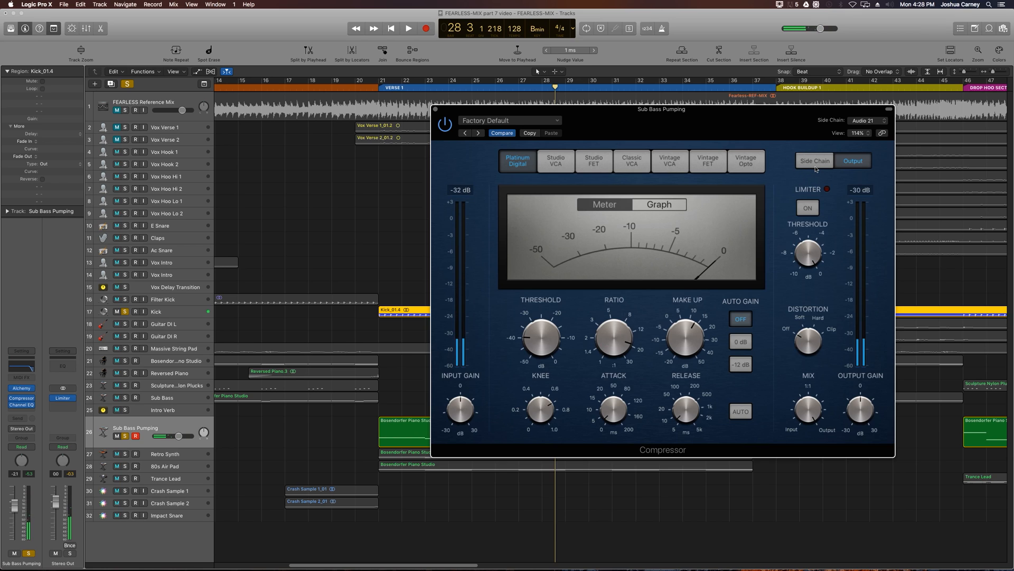
# - Turn on the compressor's side-chain filter and adjust its frequency
pyautogui.click(815, 161)
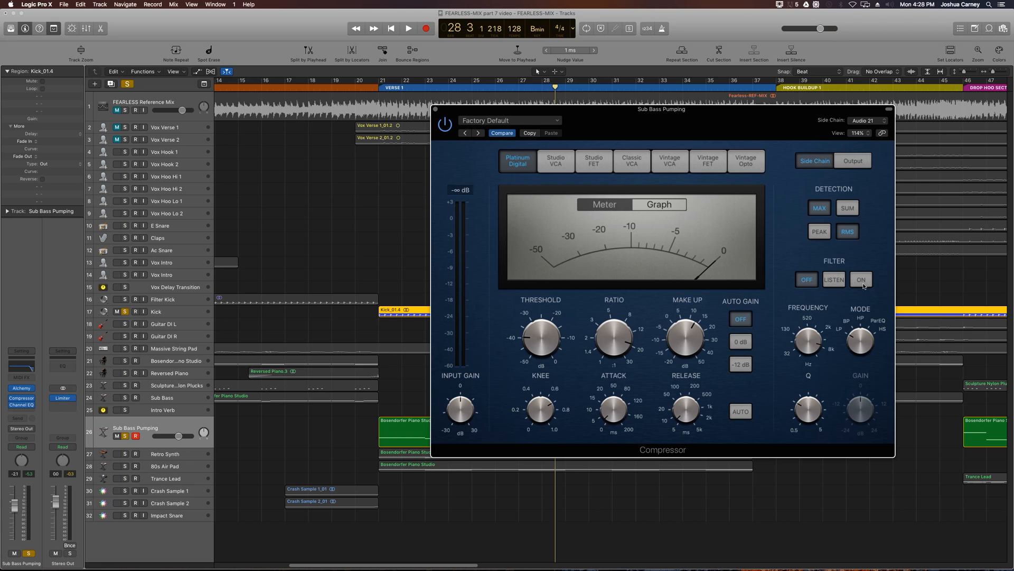
pyautogui.click(862, 281)
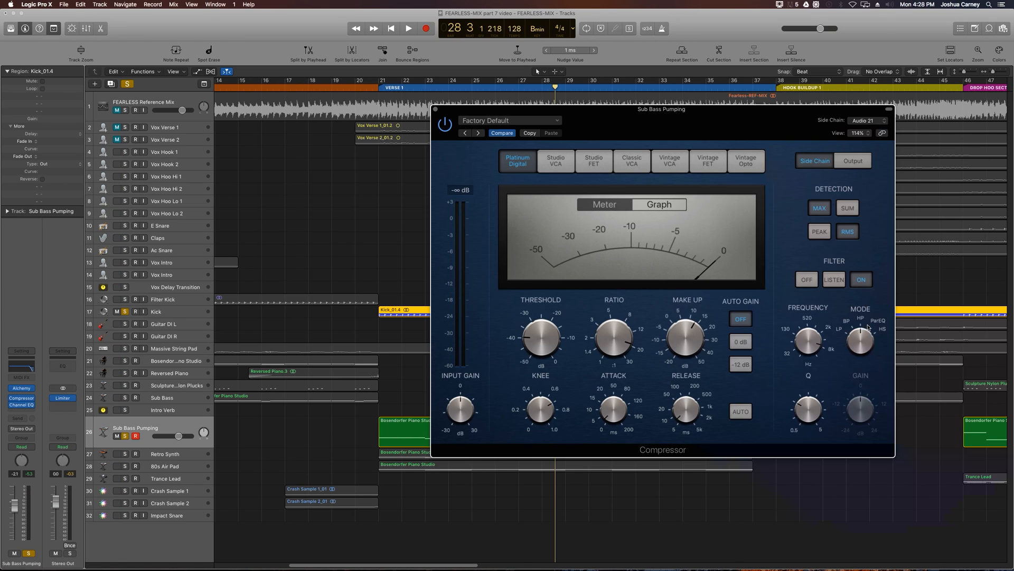
pyautogui.moveTo(804, 347); pyautogui.dragTo(803, 364)
pyautogui.moveTo(820, 338)
pyautogui.mouseDown()
pyautogui.moveTo(816, 351)
pyautogui.moveTo(819, 341)
pyautogui.mouseUp()
# - Set the cycle range to the Verse 1 region on Sub Bass Pumping, with the compressor window clear of the regions
pyautogui.moveTo(474, 115); pyautogui.dragTo(616, 292)
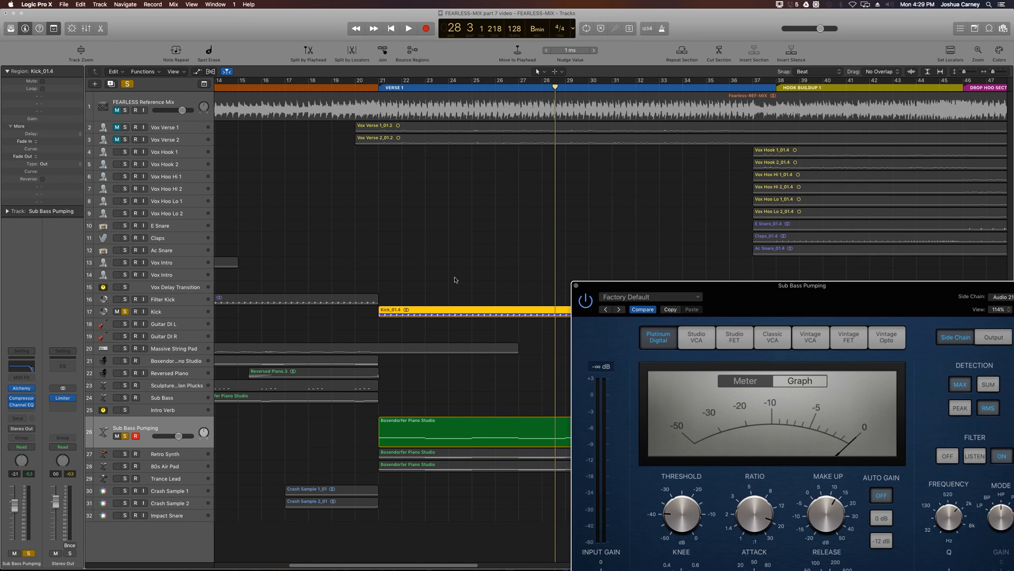
pyautogui.press('u')
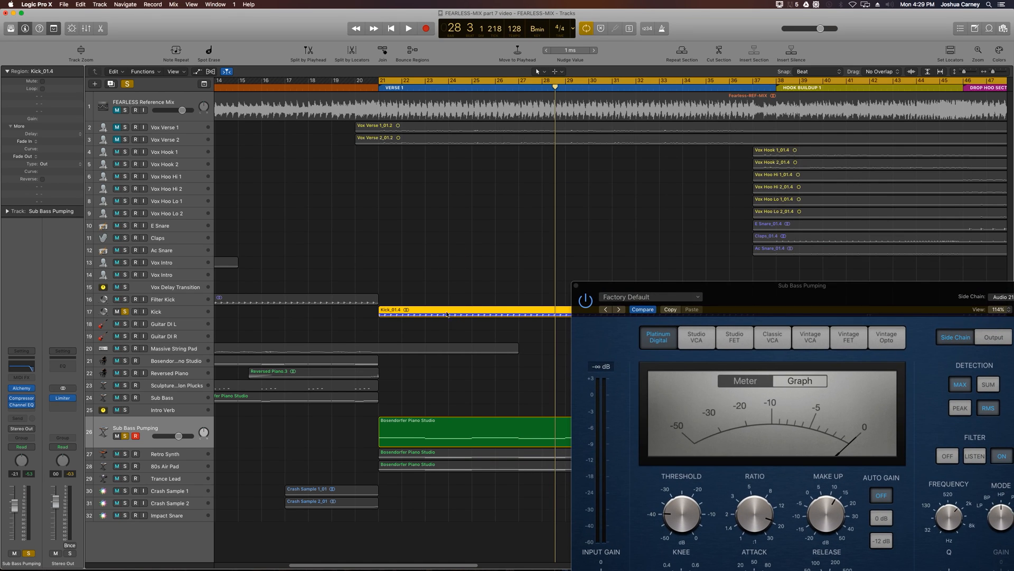
pyautogui.press('super+Left')
pyautogui.press('super+Left')
pyautogui.press('super+Left')
pyautogui.moveTo(622, 286); pyautogui.dragTo(756, 327)
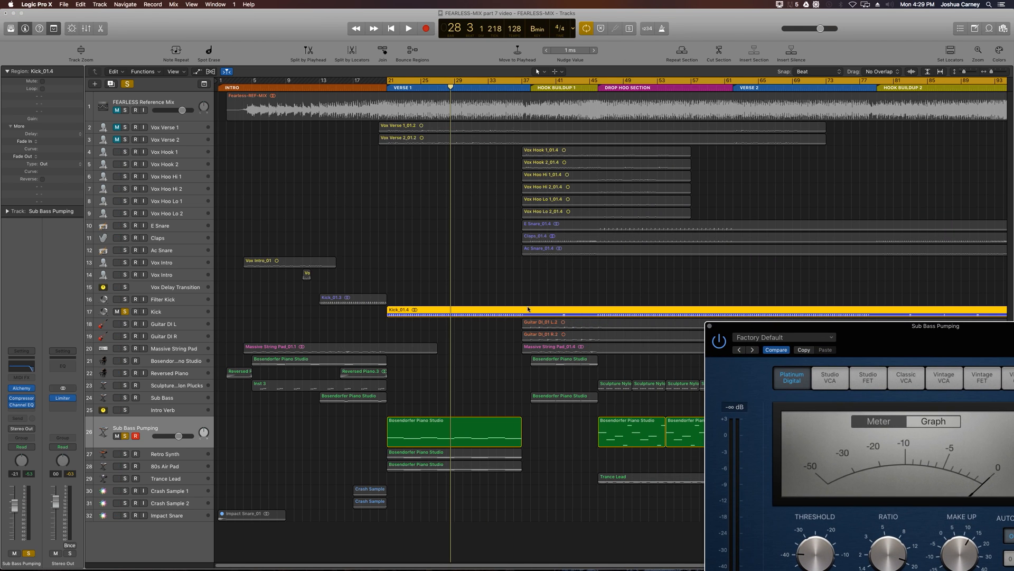
pyautogui.click(474, 431)
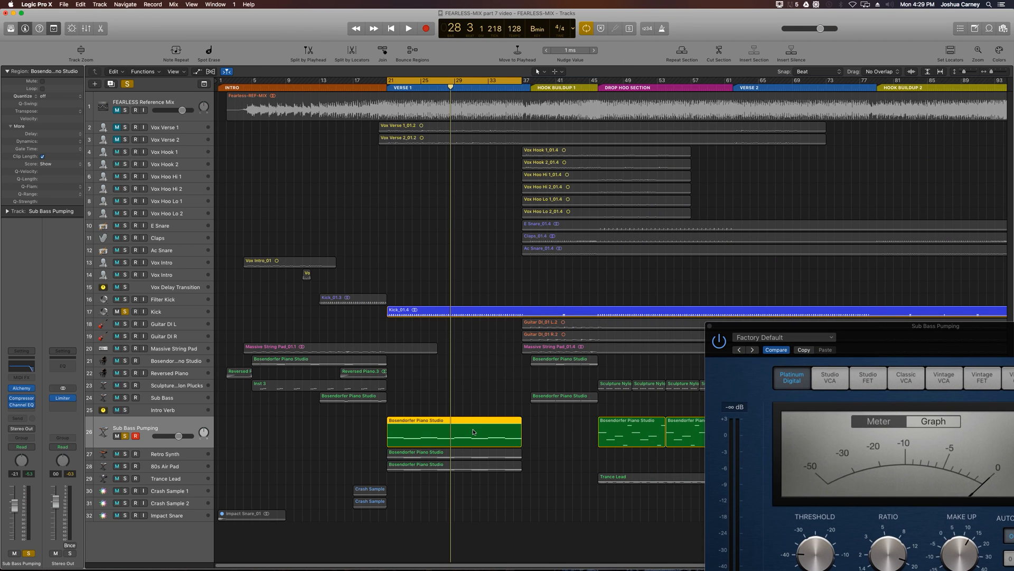
# - Play Verse 1 with the compressor window in full view and lower its side-chain filter frequency
pyautogui.press('super+Right')
pyautogui.press('super+Right')
pyautogui.press('super+Right')
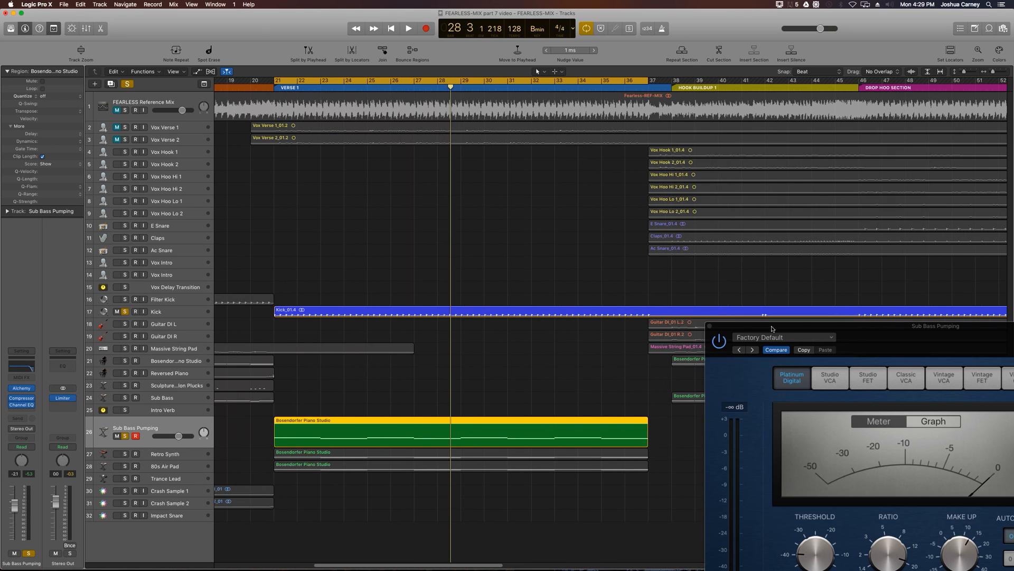
pyautogui.moveTo(773, 327); pyautogui.dragTo(468, 163)
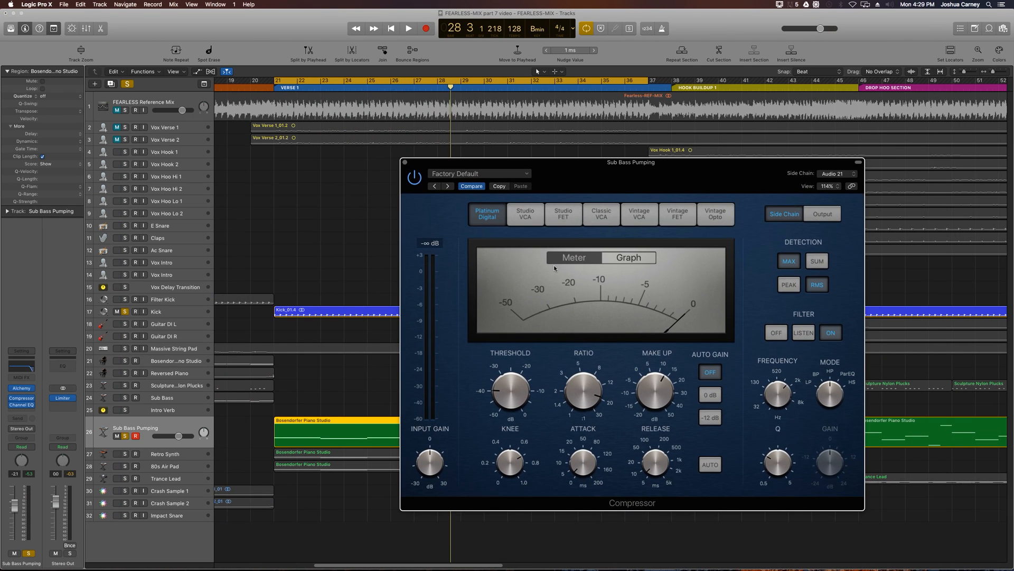
pyautogui.press('space')
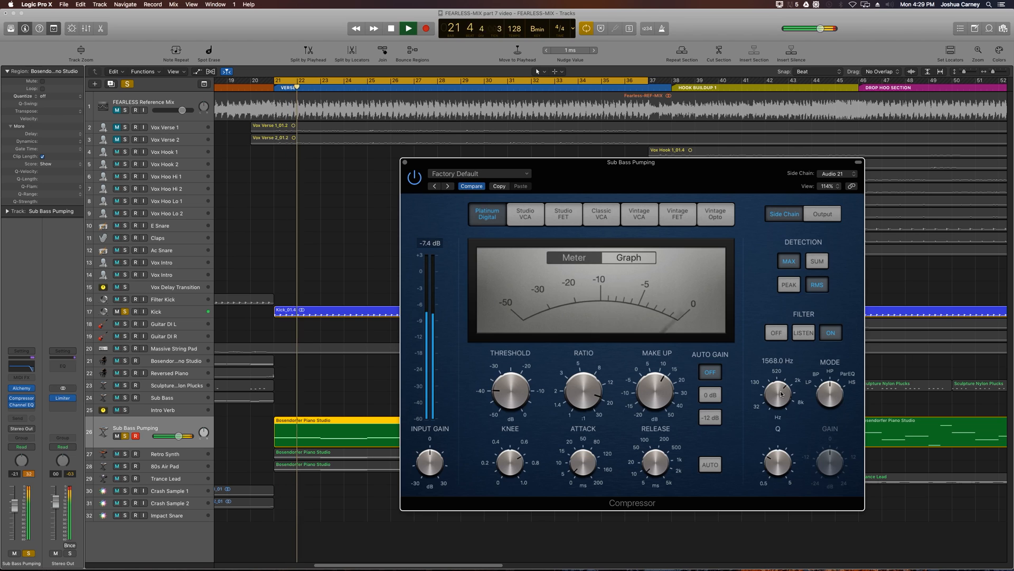
pyautogui.moveTo(779, 394); pyautogui.dragTo(772, 421)
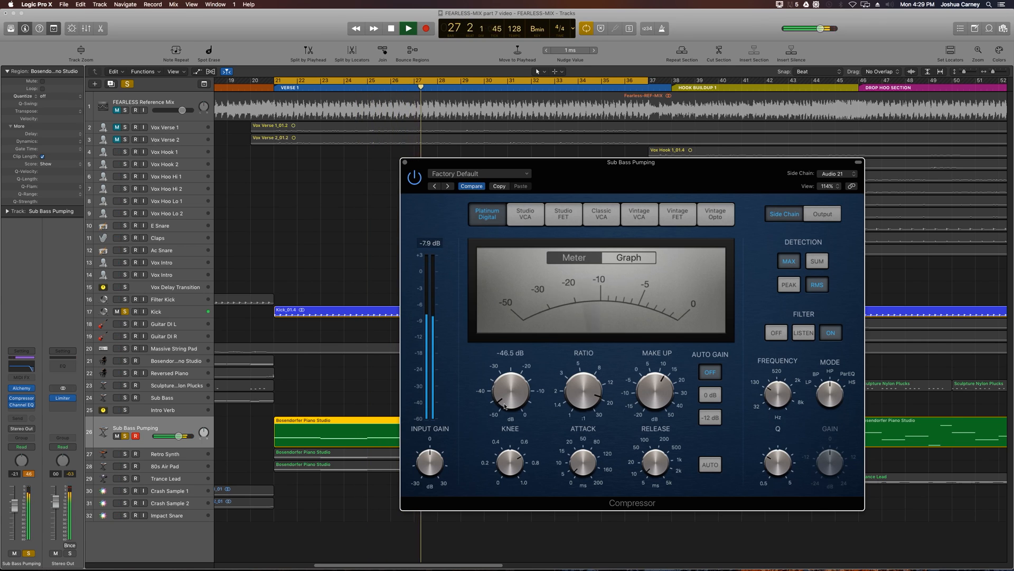
# - Set the compressor's threshold to about -45 dB and its side-chain filter frequency to about 196 Hz, stop playback, and close the plug-in
pyautogui.moveTo(579, 392)
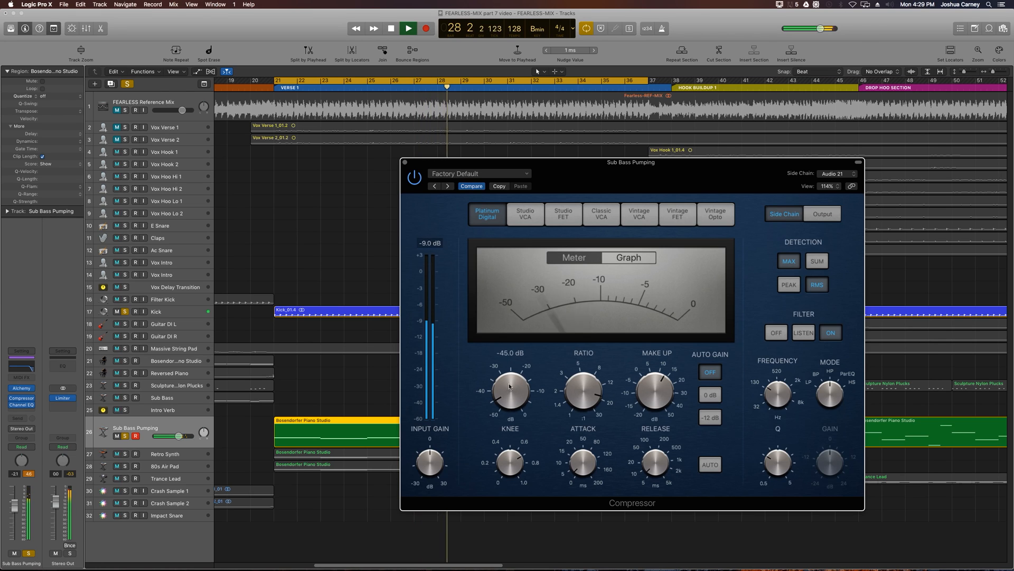
pyautogui.moveTo(509, 384)
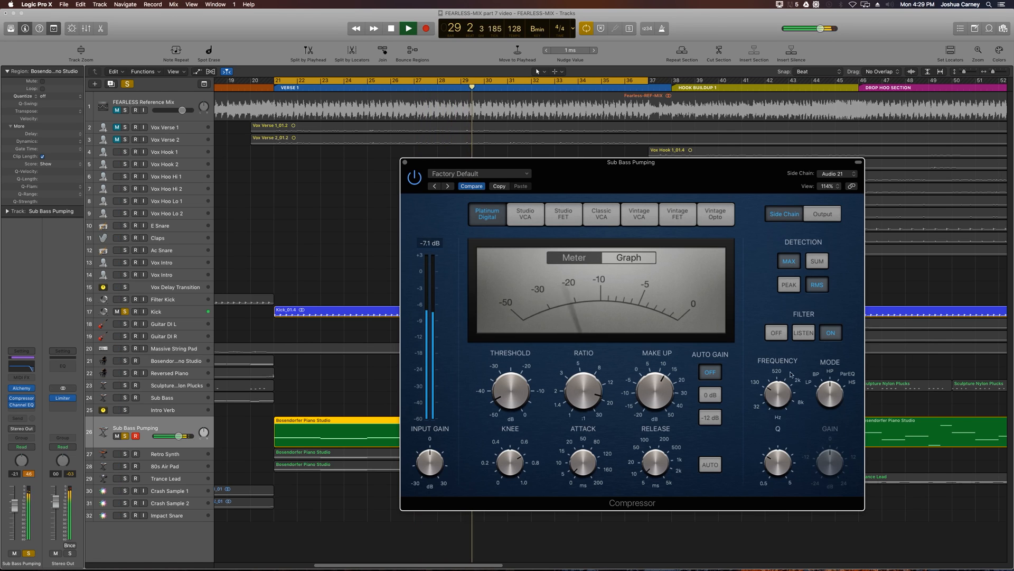
pyautogui.moveTo(772, 380)
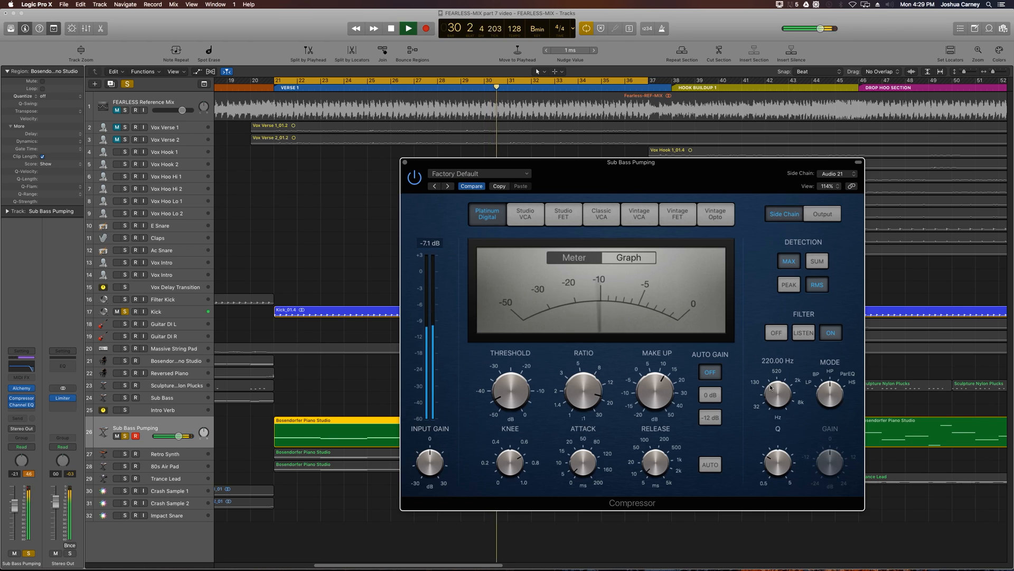
pyautogui.moveTo(759, 450)
pyautogui.moveTo(778, 395); pyautogui.dragTo(778, 394)
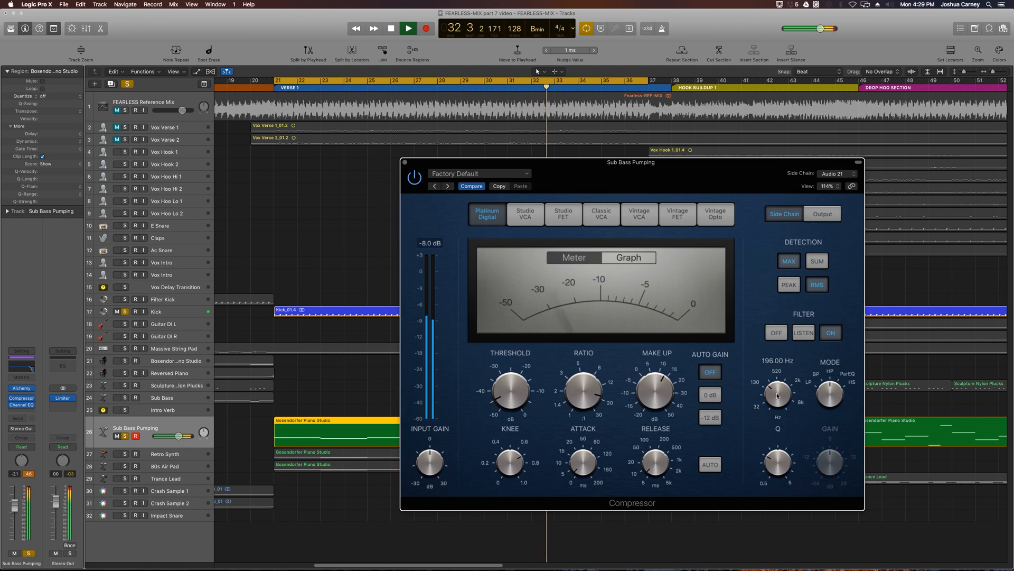
pyautogui.press('space')
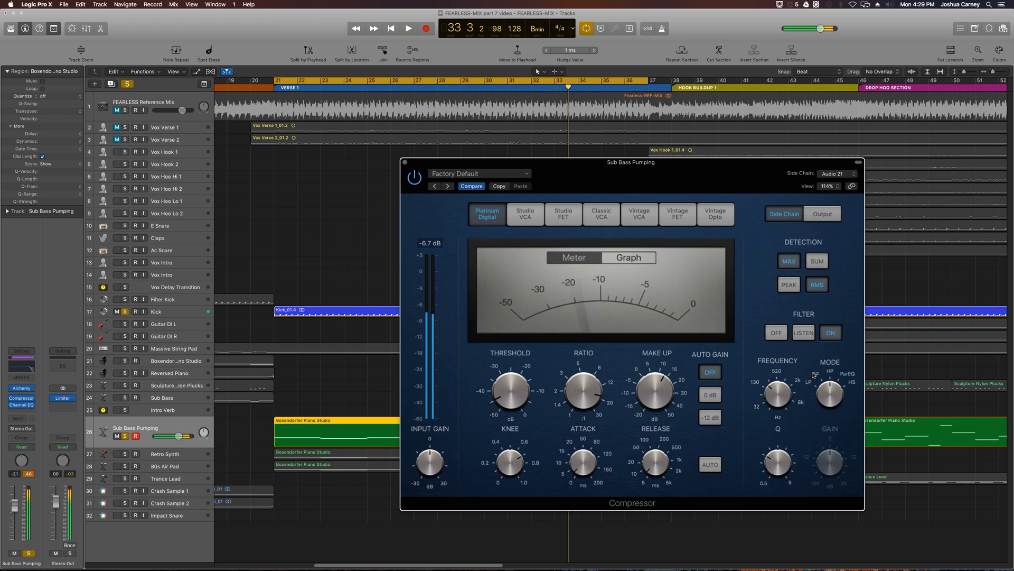
pyautogui.moveTo(771, 384); pyautogui.dragTo(770, 387)
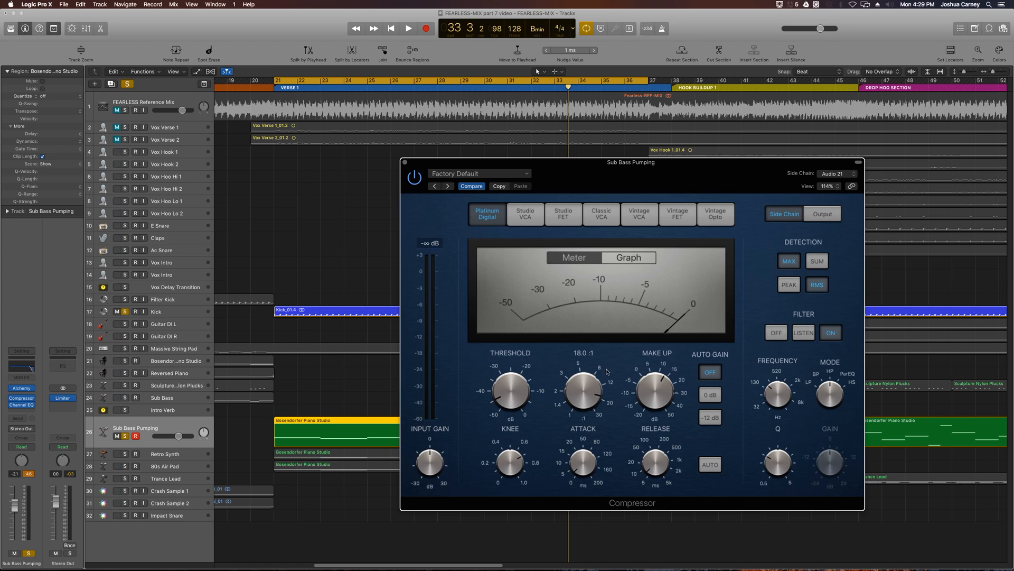
pyautogui.moveTo(772, 400)
pyautogui.mouseDown()
pyautogui.moveTo(779, 431)
pyautogui.moveTo(773, 402)
pyautogui.mouseUp()
pyautogui.click(404, 162)
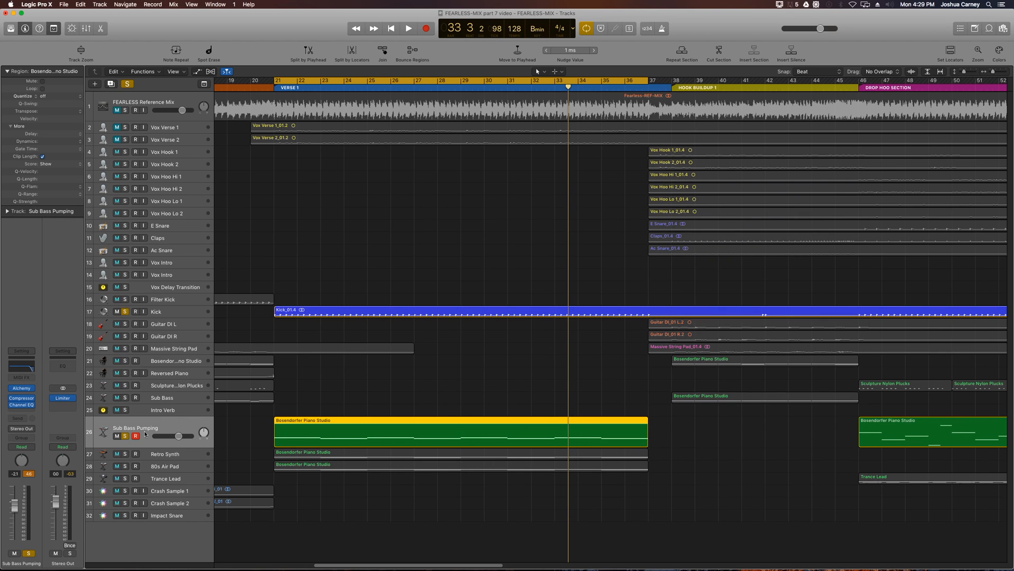
# - Disarm Sub Bass Pumping, take it and Kick out of solo, and briefly play Verse 1 with the full mix
pyautogui.click(135, 436)
pyautogui.click(126, 436)
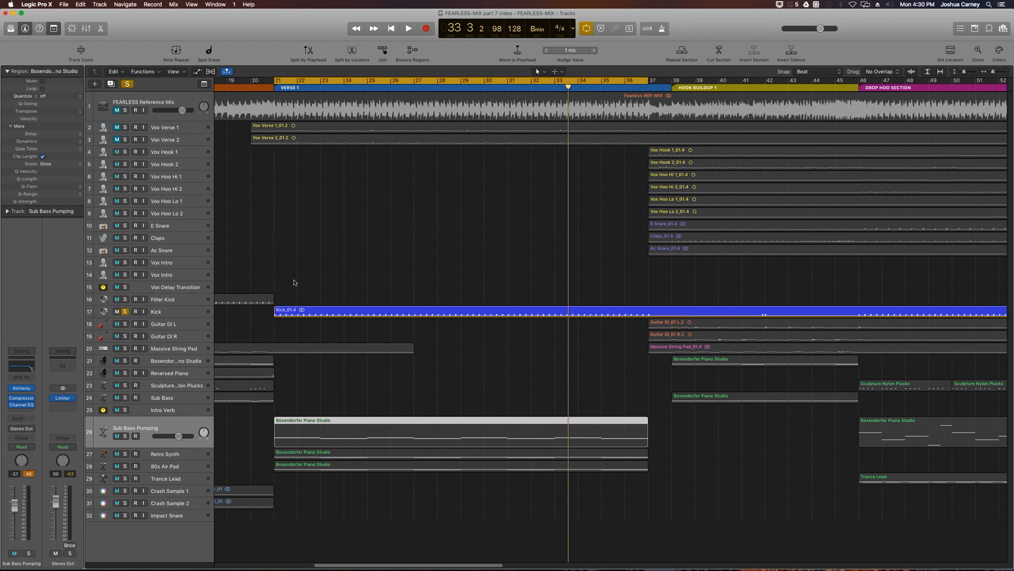
pyautogui.click(125, 312)
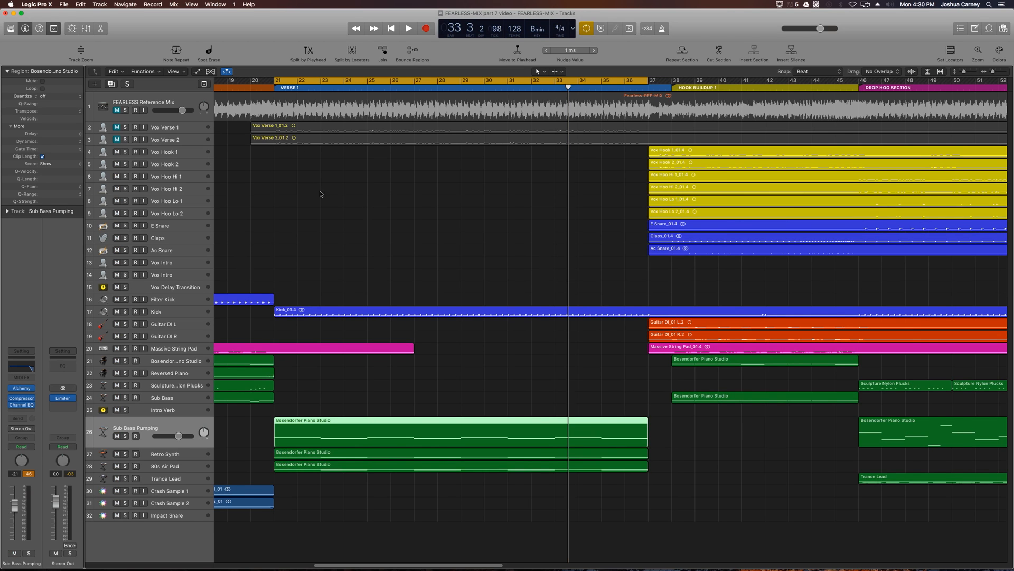
pyautogui.hotkey('shift', 'space')
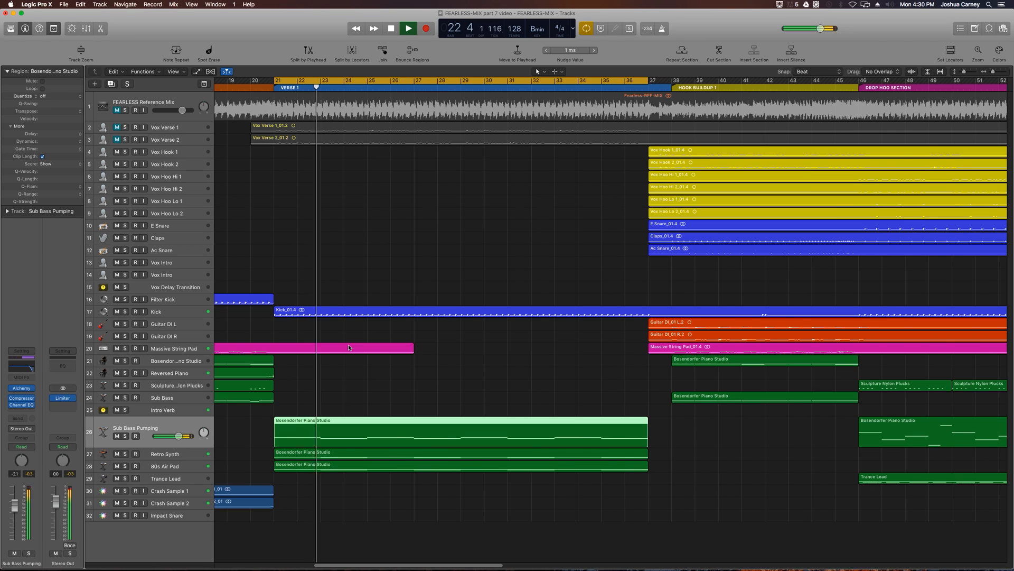
pyautogui.press('space')
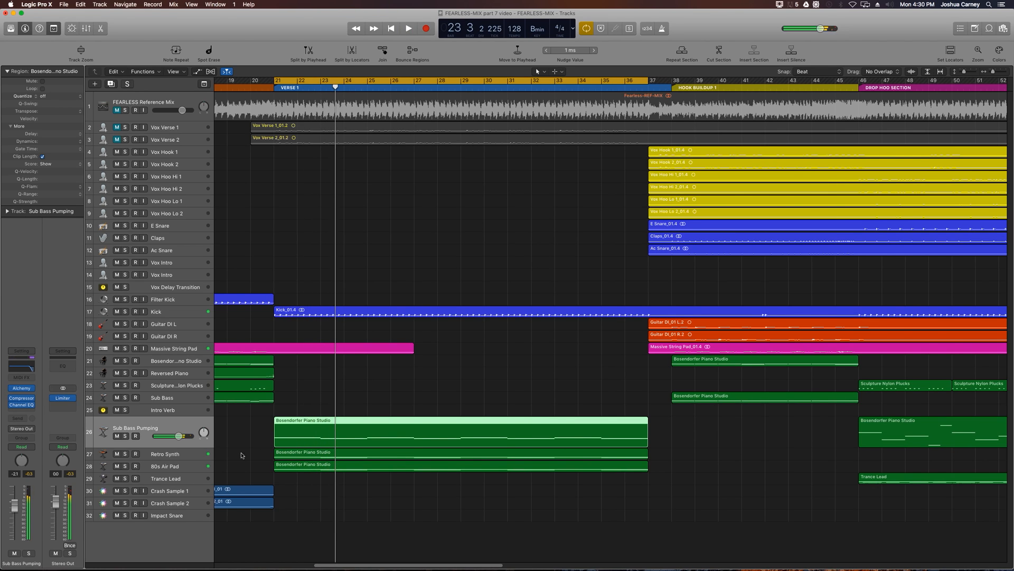
# - Switch the Retro Synth track's pan control from Balance to Stereo Pan and pan it to the left
pyautogui.click(191, 455)
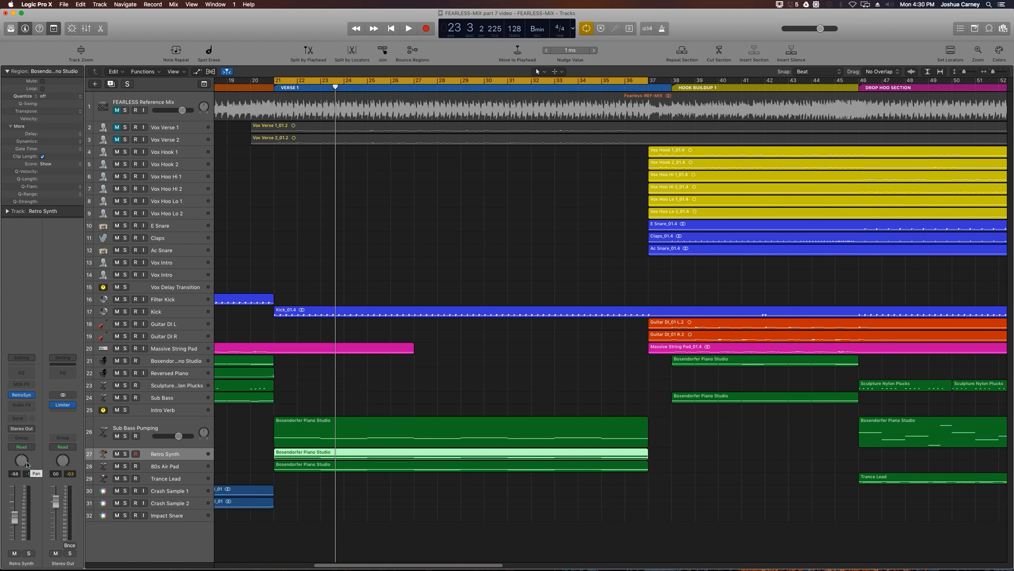
pyautogui.click(173, 471)
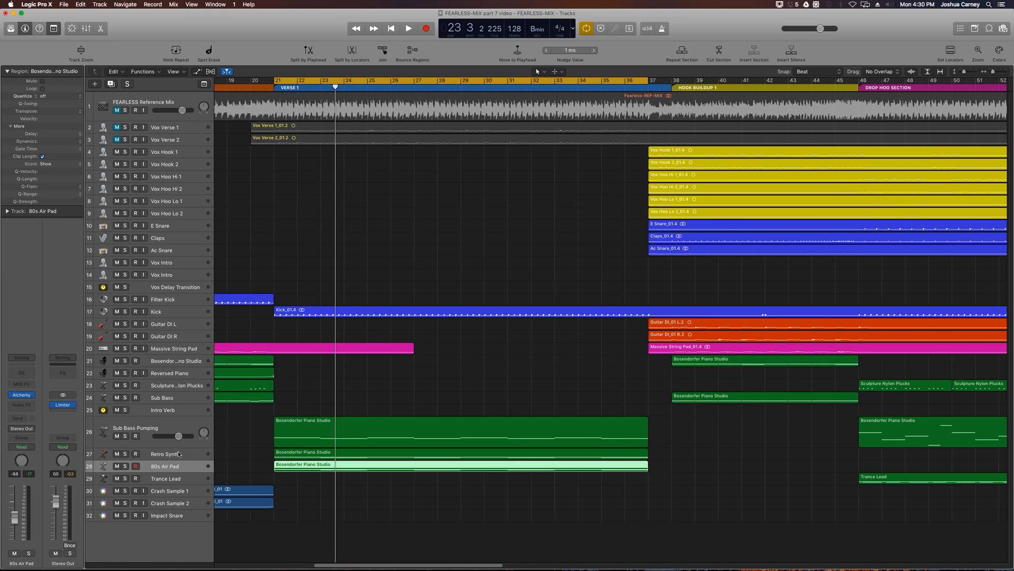
pyautogui.click(178, 454)
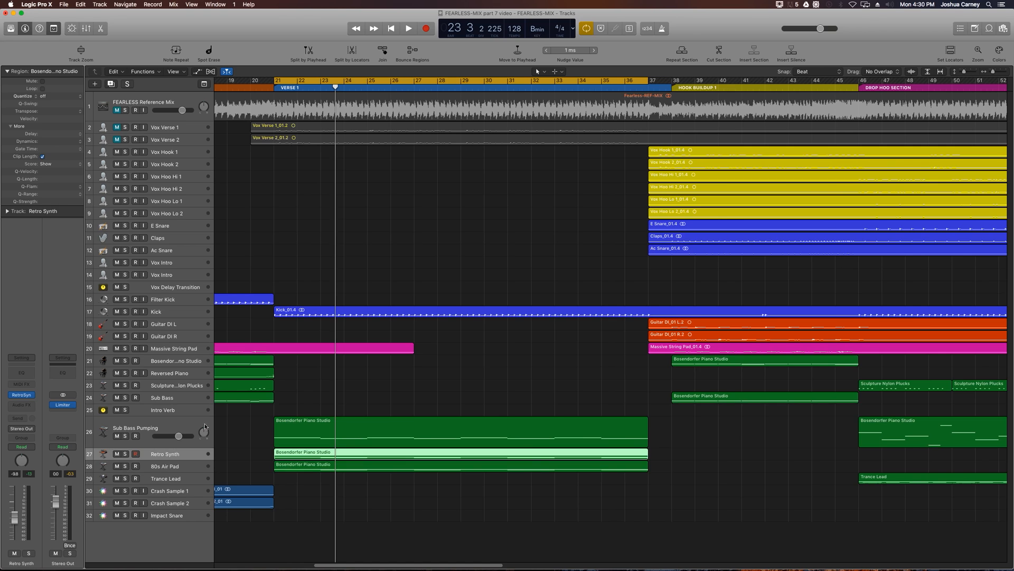
pyautogui.rightClick(19, 461)
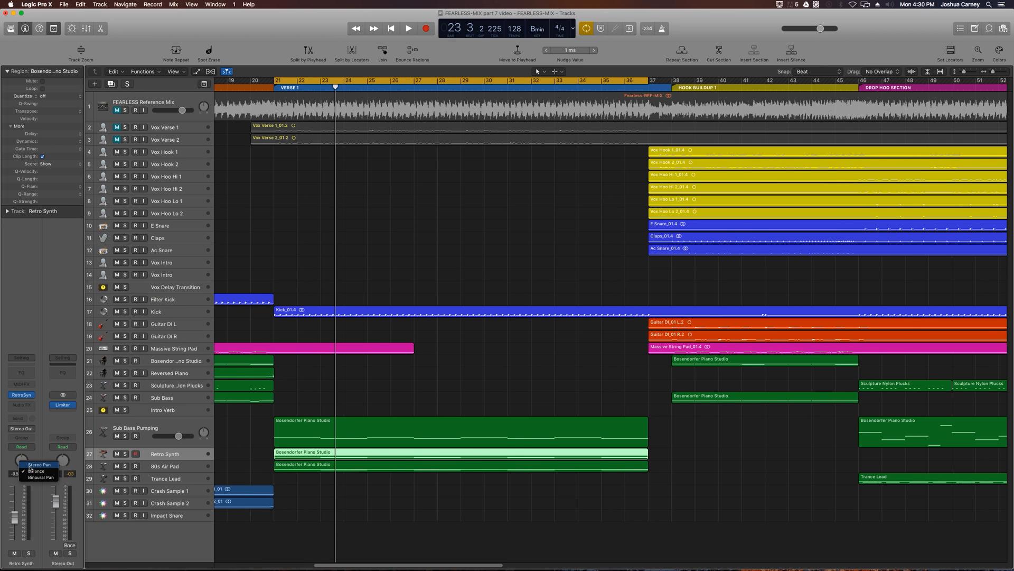
pyautogui.click(30, 466)
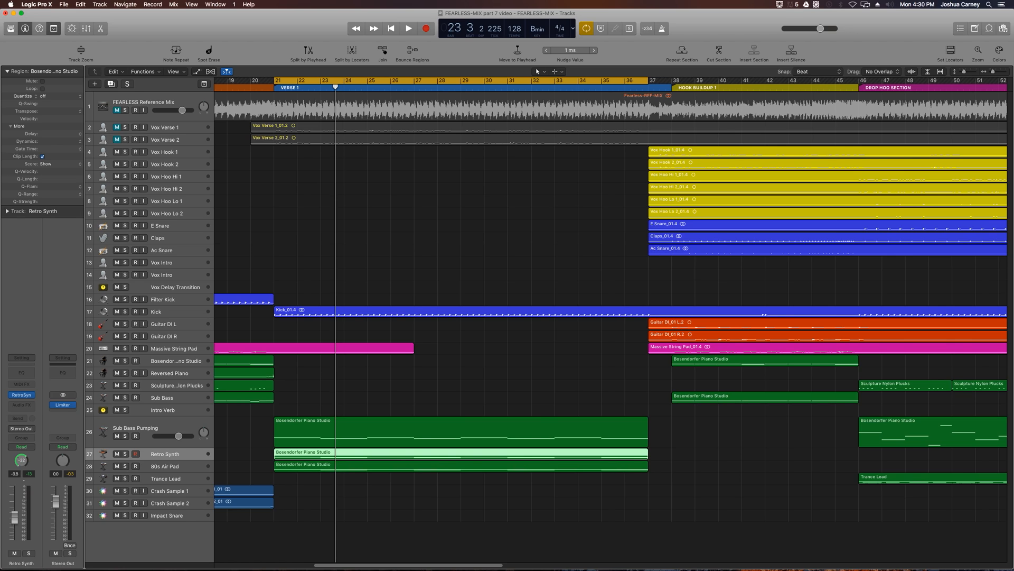
pyautogui.moveTo(22, 460); pyautogui.dragTo(22, 468)
# - Switch the 80s Air Pad track to Stereo Pan, pan it to the right, and audition it soloed with Retro Synth
pyautogui.click(161, 467)
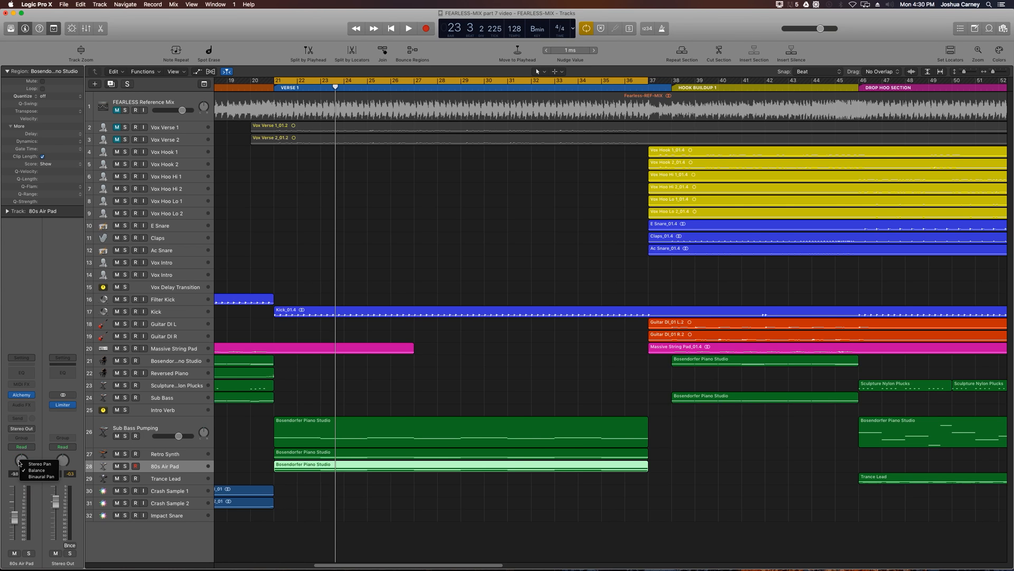
pyautogui.moveTo(29, 461)
pyautogui.mouseDown()
pyautogui.moveTo(29, 446)
pyautogui.moveTo(21, 452)
pyautogui.mouseUp()
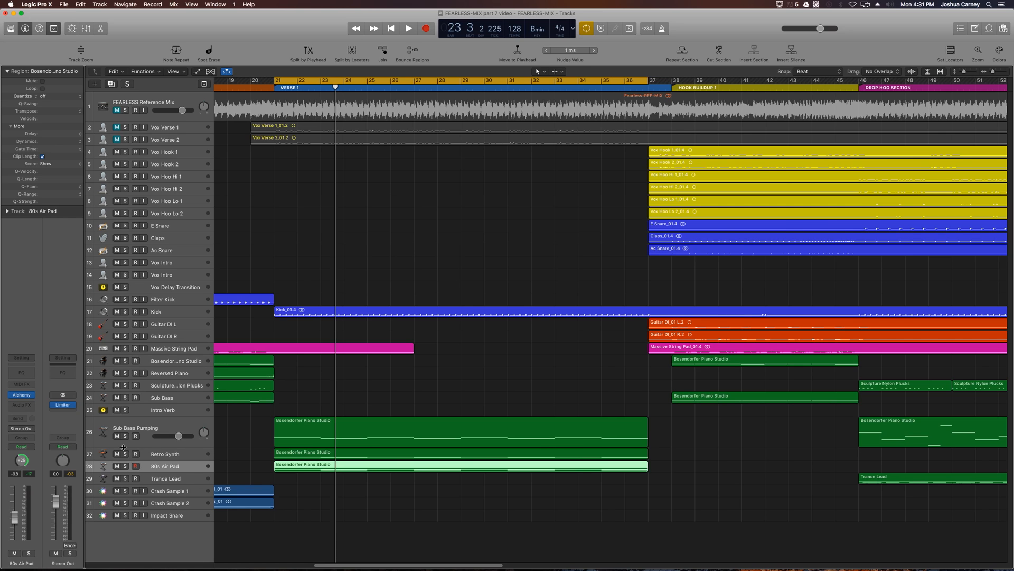
pyautogui.click(124, 466)
pyautogui.press('space')
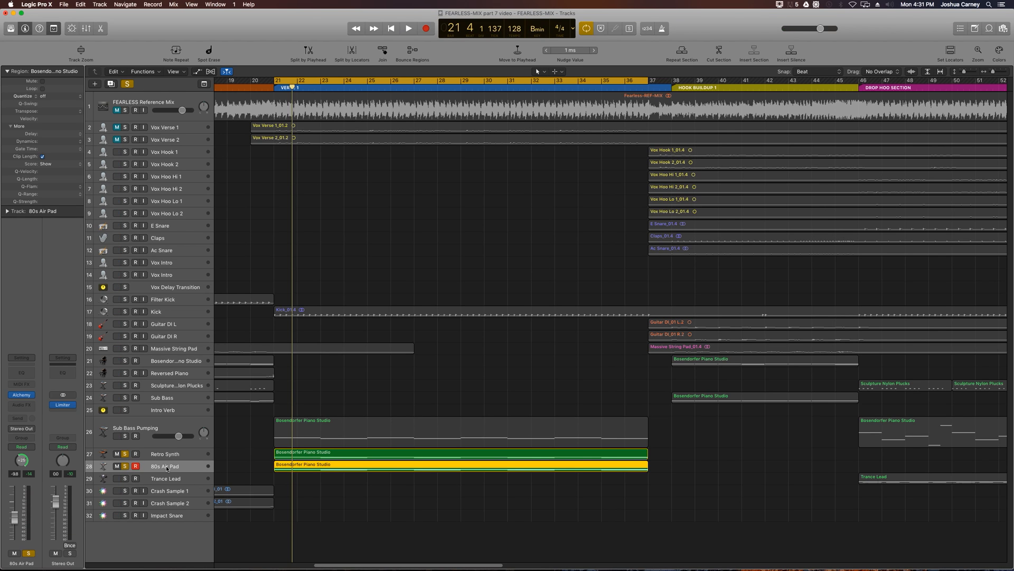
# - Enlarge the 80s Air Pad track's height and insert an Arpeggiator MIDI effect on it
pyautogui.moveTo(132, 474); pyautogui.dragTo(134, 493)
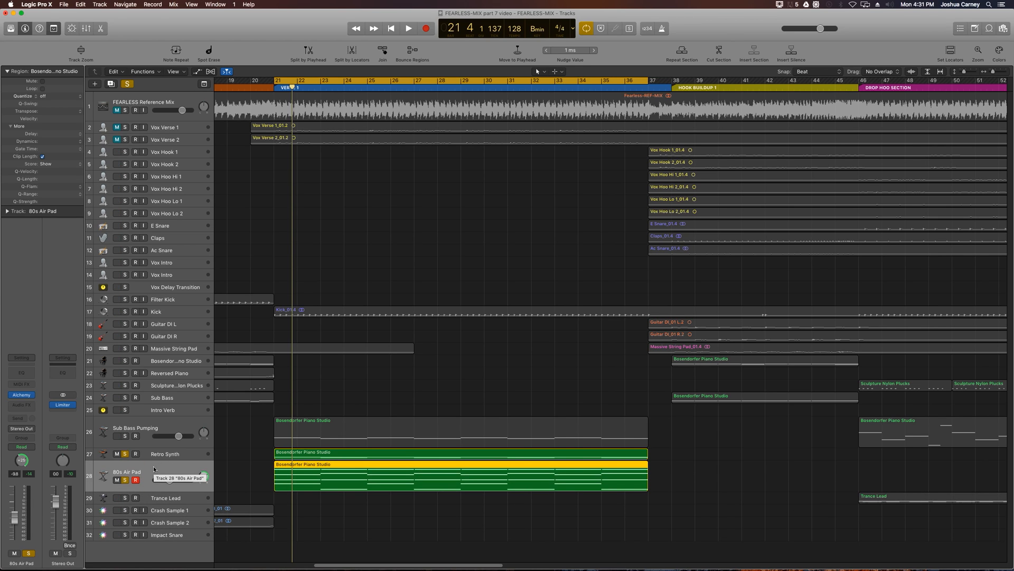
pyautogui.click(18, 384)
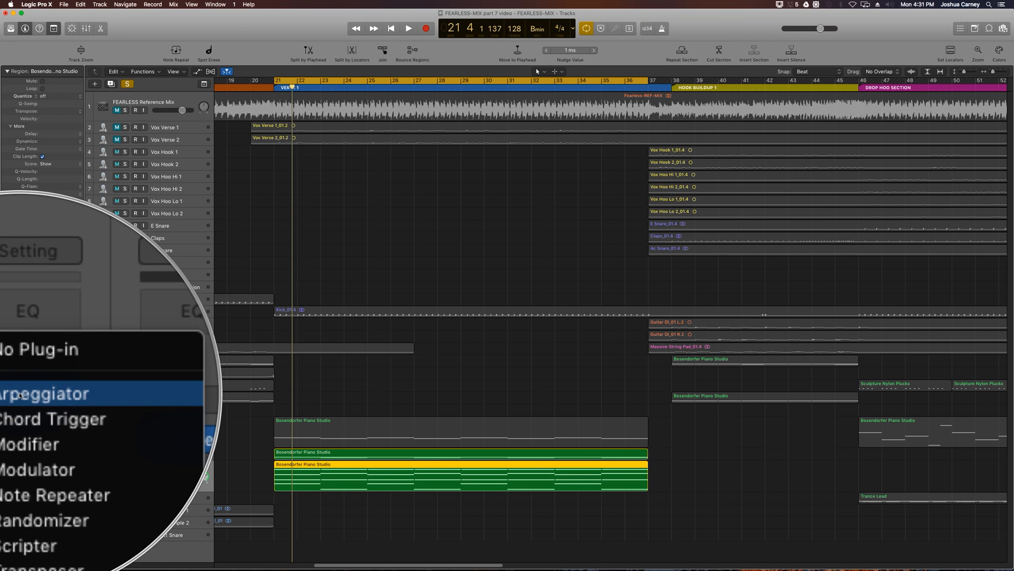
pyautogui.click(11, 395)
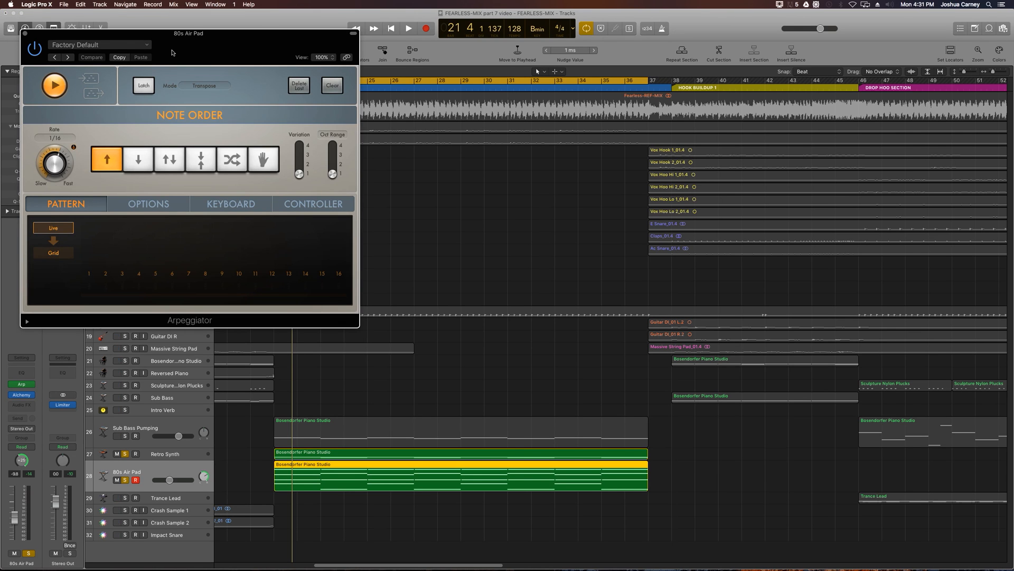
pyautogui.moveTo(173, 37); pyautogui.dragTo(332, 172)
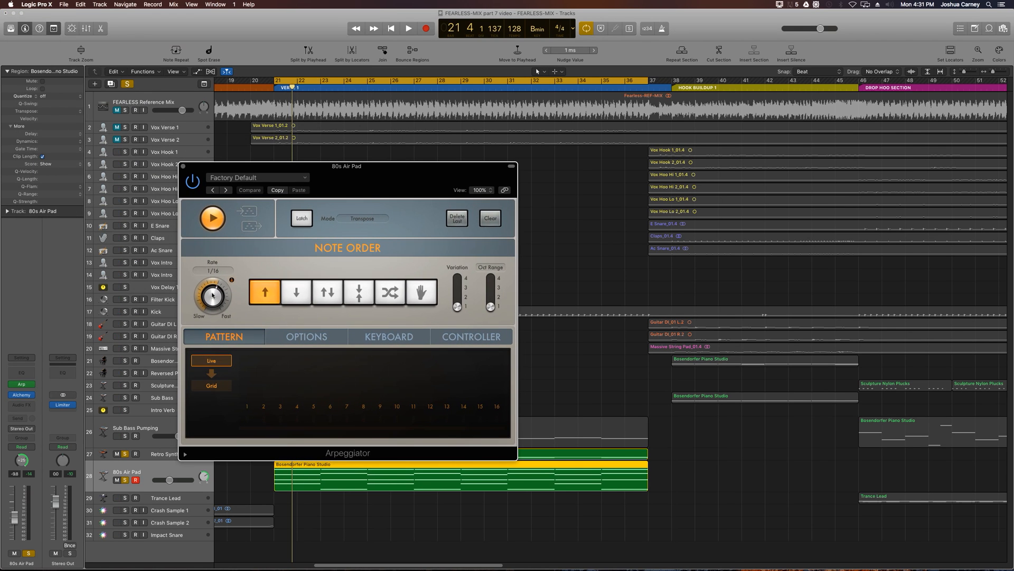
# - Set the Arpeggiator to a 1/8 rate, descending note order and octave range 2, and audition it in Verse 1
pyautogui.moveTo(212, 299); pyautogui.dragTo(207, 312)
pyautogui.click(296, 294)
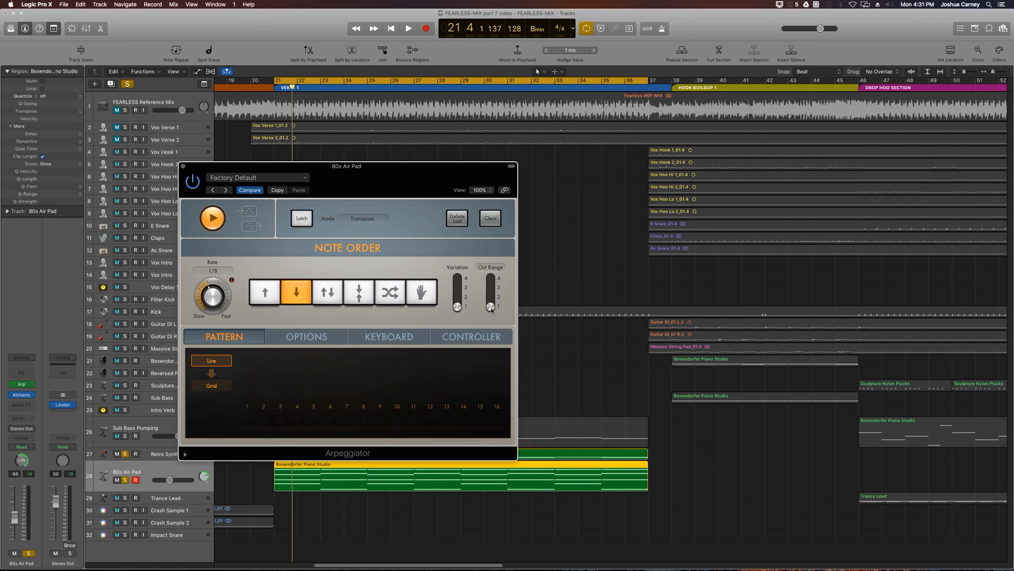
pyautogui.moveTo(491, 307); pyautogui.dragTo(492, 303)
pyautogui.press('space')
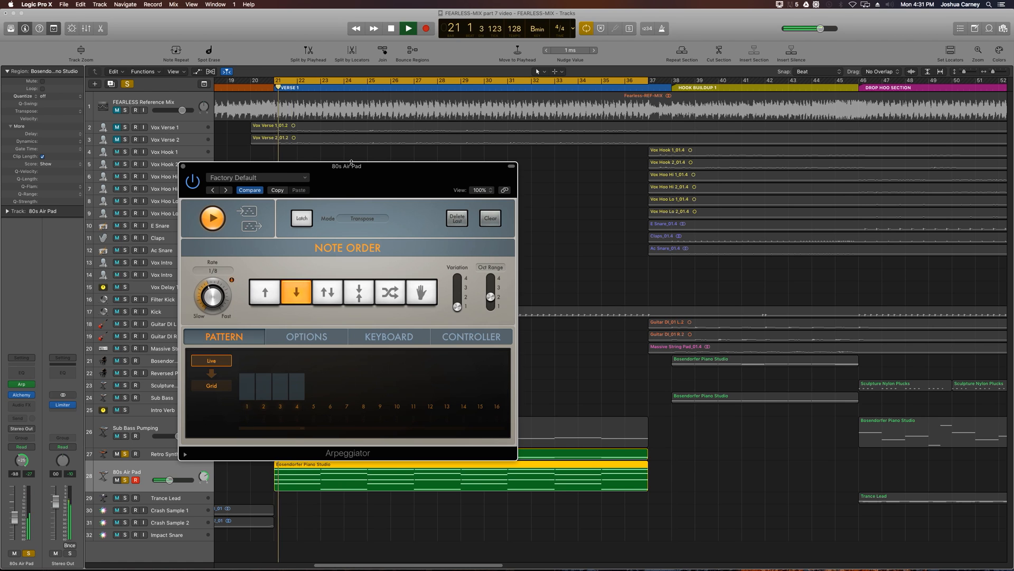
pyautogui.moveTo(361, 168); pyautogui.dragTo(480, 155)
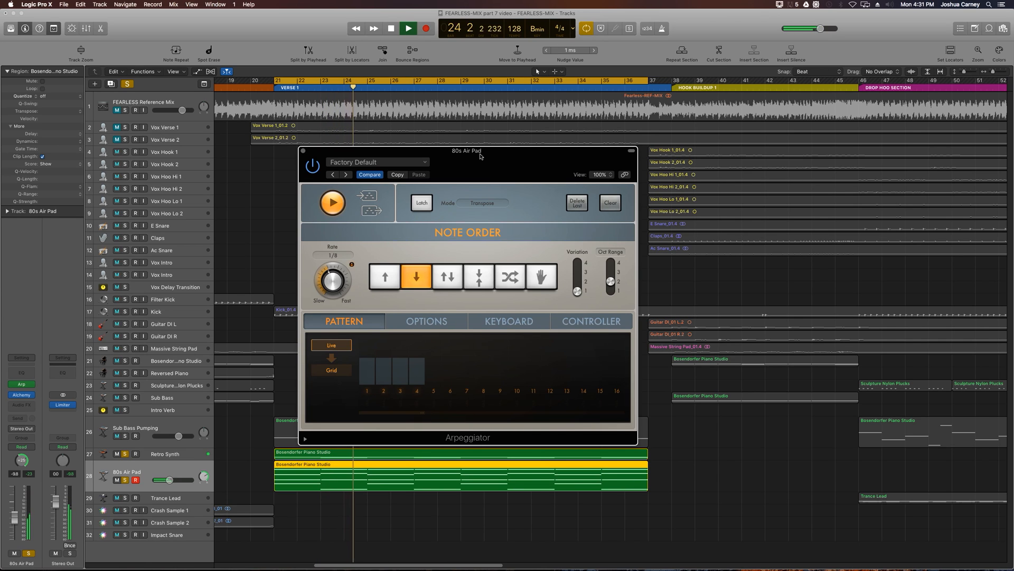
pyautogui.press('space')
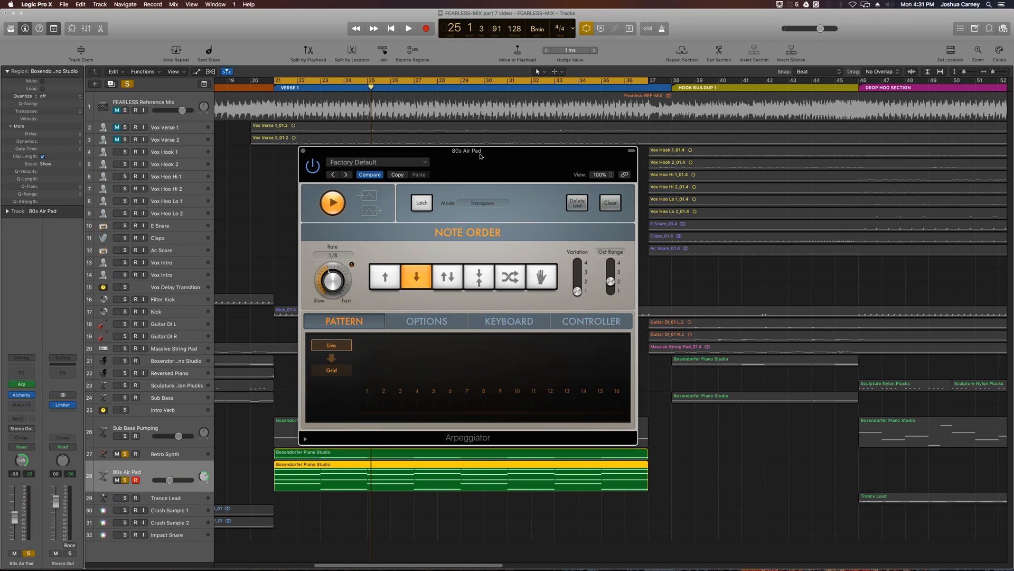
# - Insert a Space Designer reverb as an audio effect on the 80s Air Pad track
pyautogui.click(31, 405)
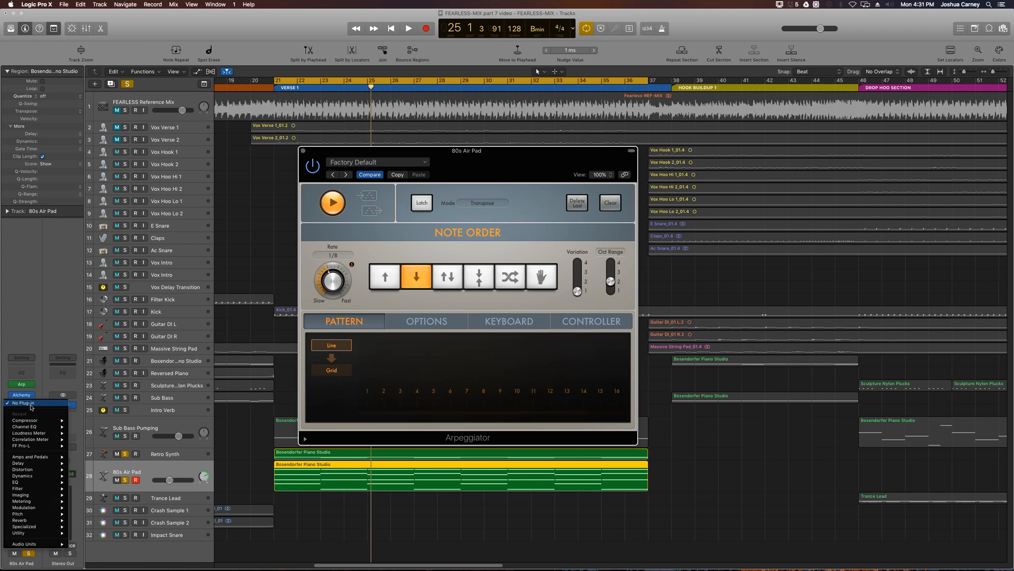
pyautogui.moveTo(37, 519)
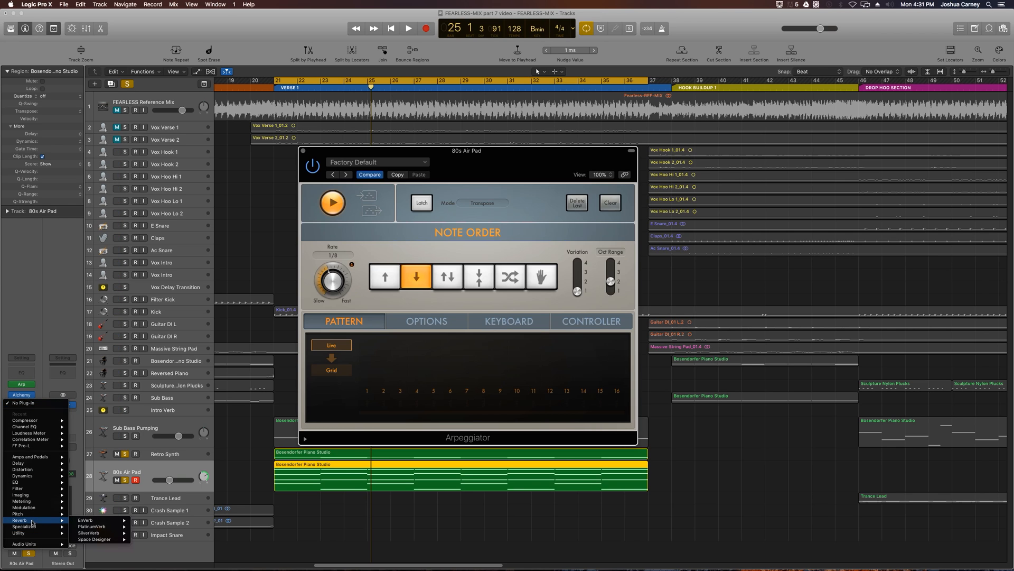
pyautogui.click(147, 539)
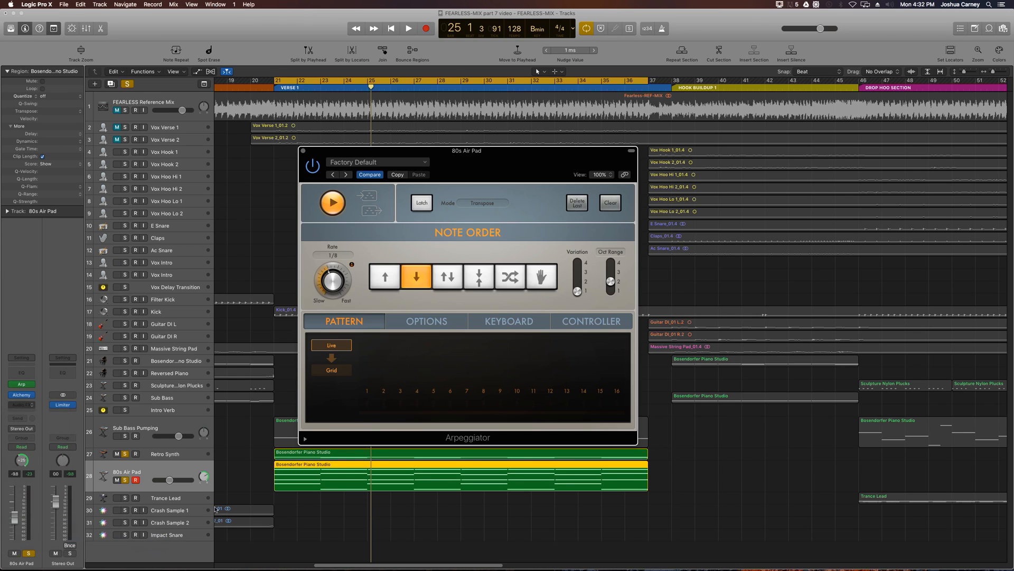
pyautogui.moveTo(128, 36); pyautogui.dragTo(181, 131)
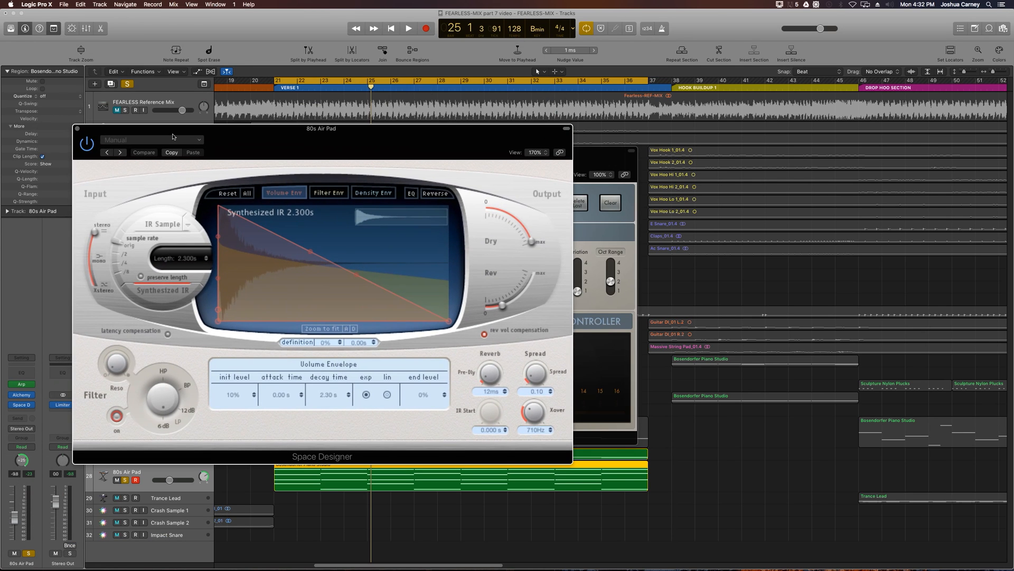
# - Load the 05.1s Shimmering Plate preset in Space Designer and audition it while lowering the dry level
pyautogui.click(172, 140)
pyautogui.moveTo(159, 261)
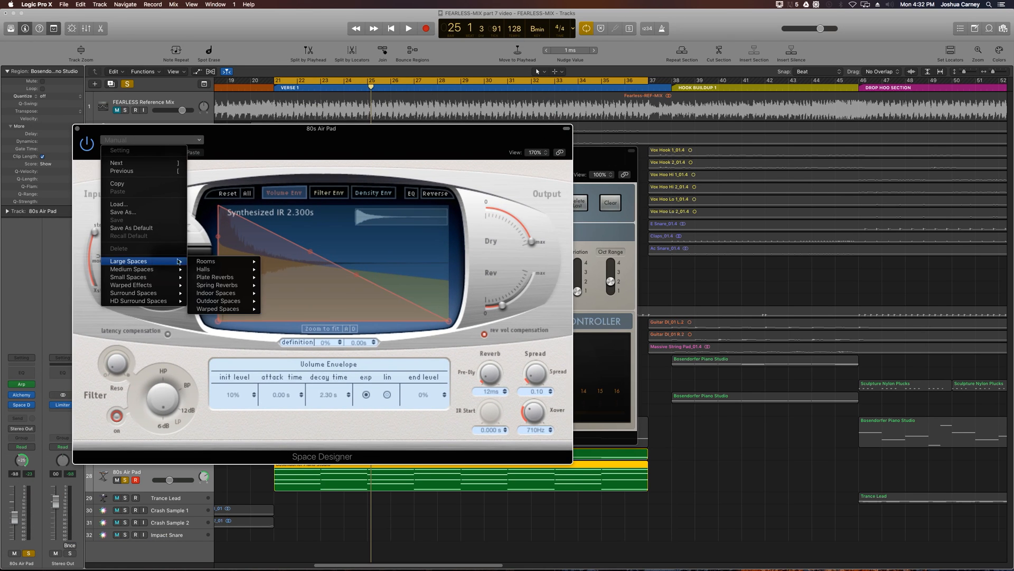
pyautogui.moveTo(226, 279)
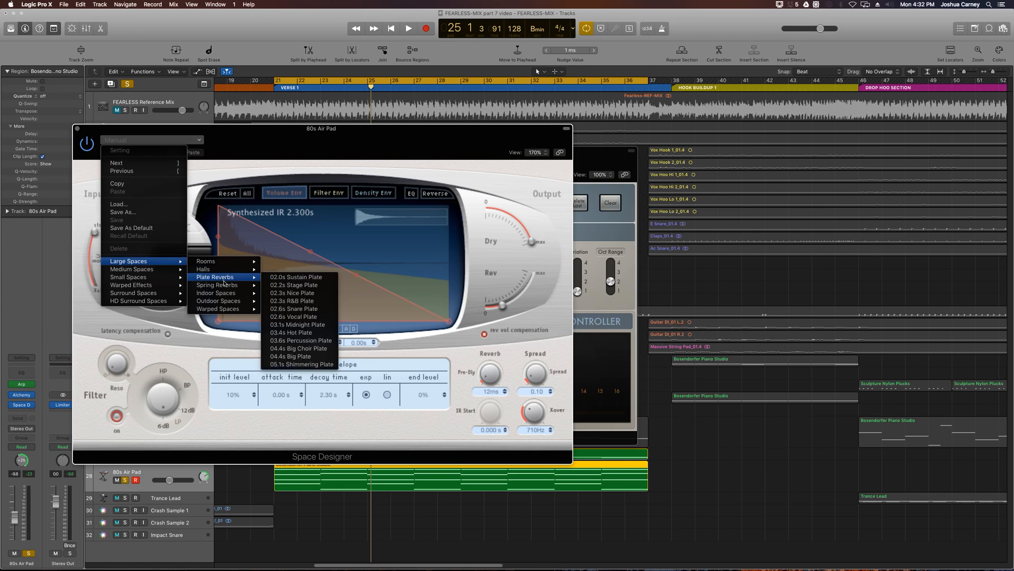
pyautogui.click(300, 364)
pyautogui.moveTo(523, 294)
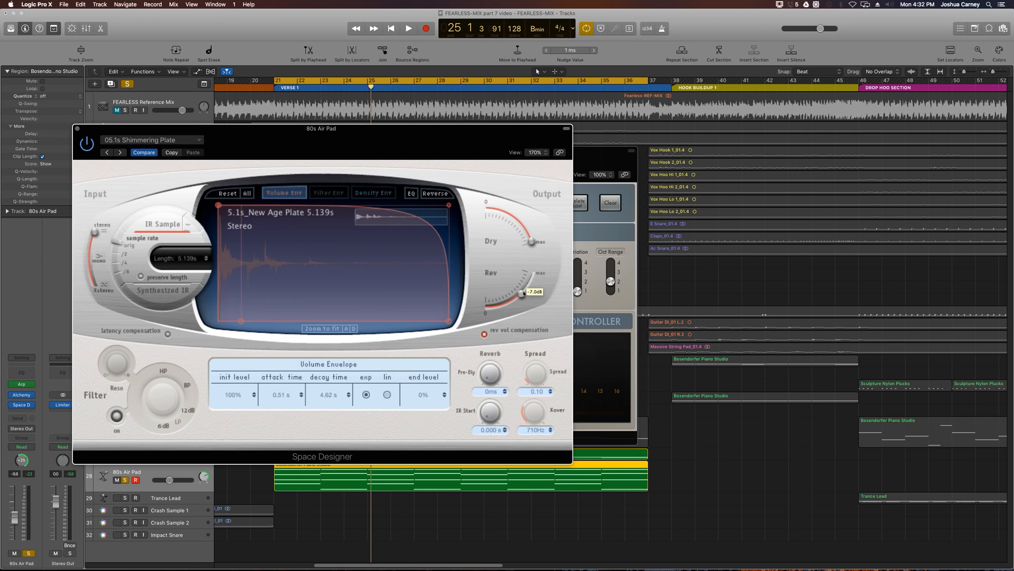
pyautogui.press('space')
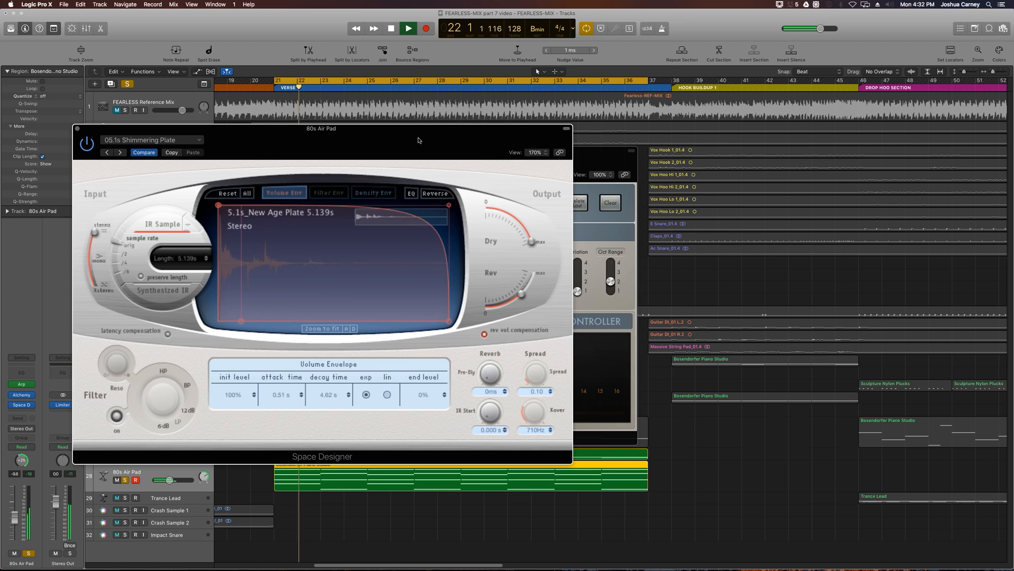
pyautogui.moveTo(418, 140); pyautogui.dragTo(593, 113)
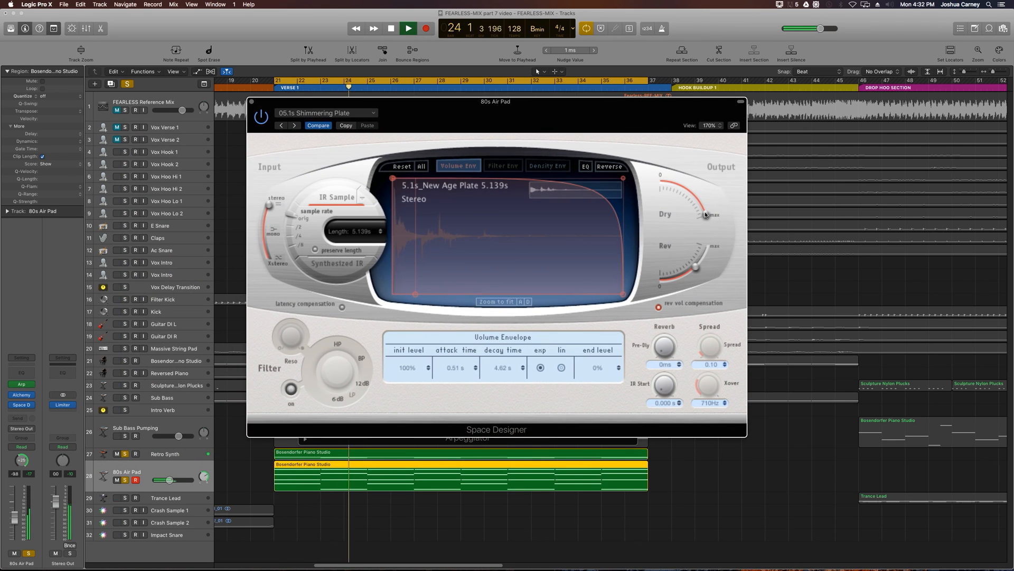
pyautogui.moveTo(705, 213)
pyautogui.mouseDown()
pyautogui.moveTo(655, 199)
pyautogui.moveTo(690, 197)
pyautogui.moveTo(704, 219)
pyautogui.moveTo(694, 204)
pyautogui.mouseUp()
pyautogui.press('space')
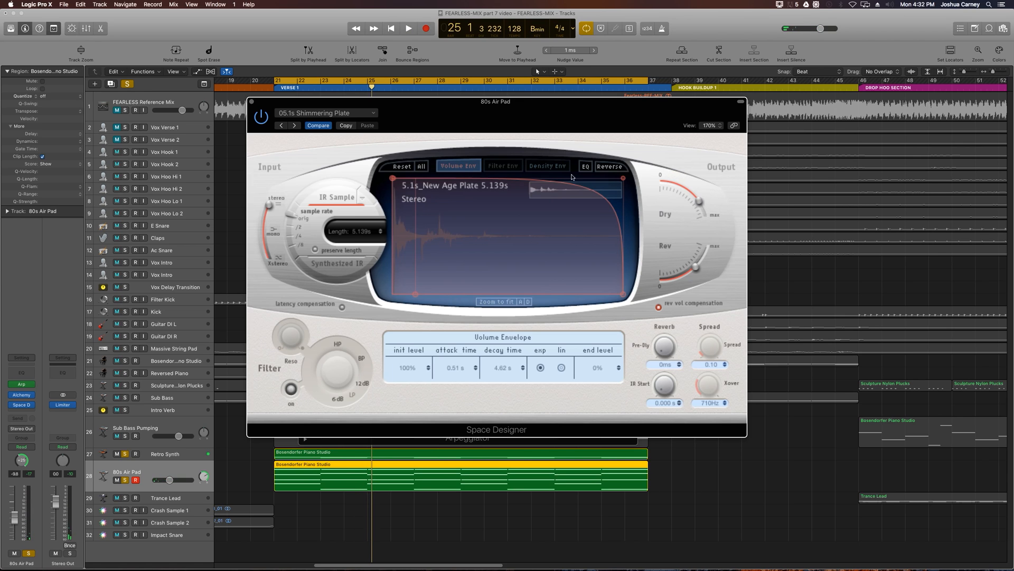
# - Load Space Designer's 04.4s Big Plate preset, set the dry level to about -6 dB and raise the reverb level during playback
pyautogui.click(345, 113)
pyautogui.moveTo(315, 237)
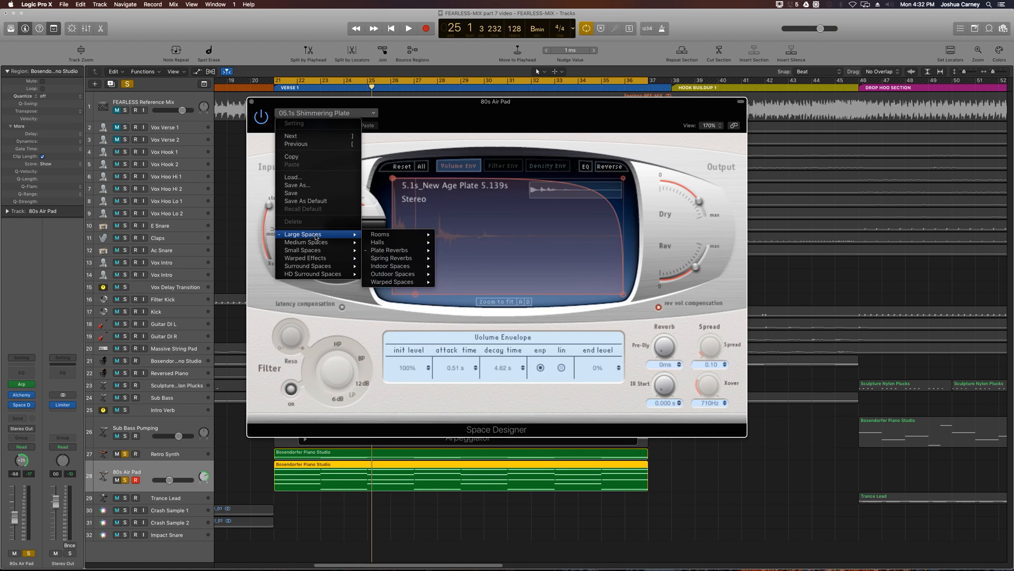
pyautogui.moveTo(411, 252)
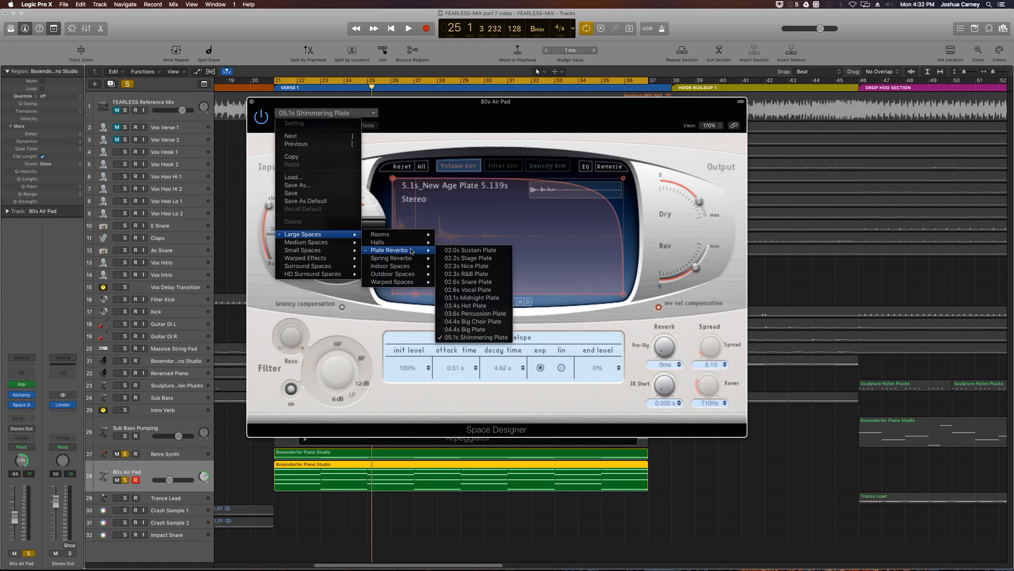
pyautogui.click(471, 331)
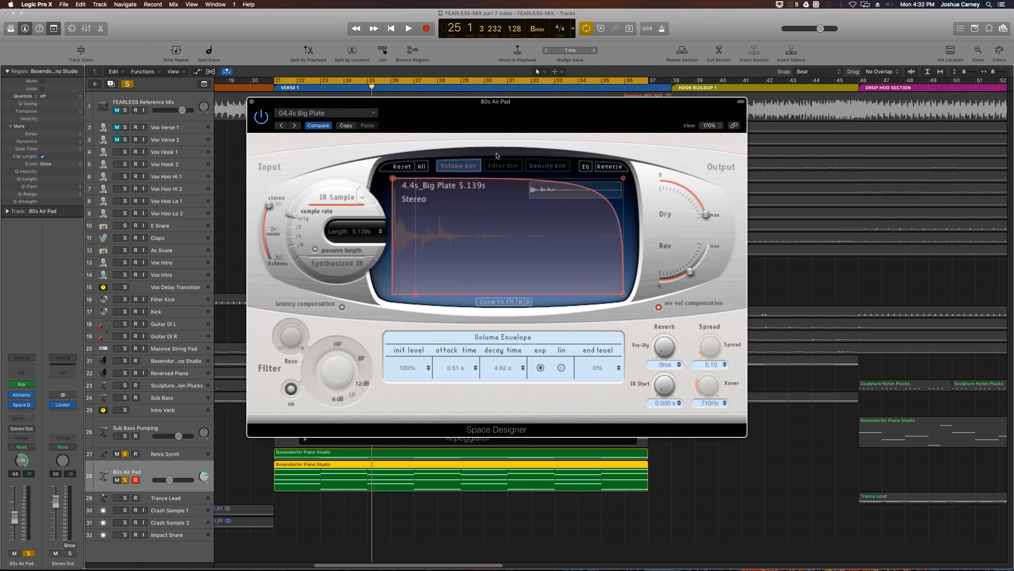
pyautogui.press('space')
pyautogui.moveTo(701, 205); pyautogui.dragTo(696, 195)
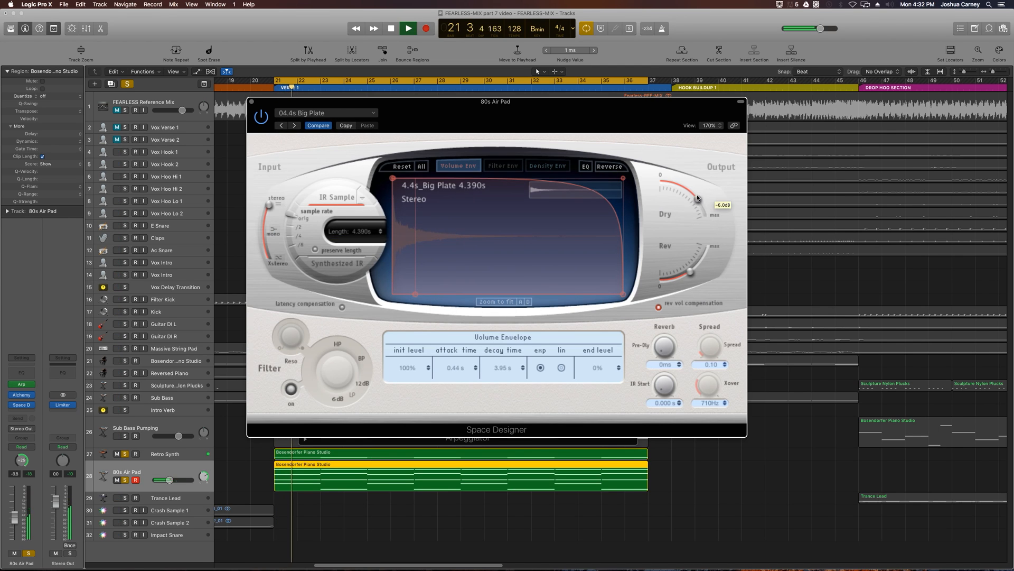
pyautogui.moveTo(693, 271); pyautogui.dragTo(700, 256)
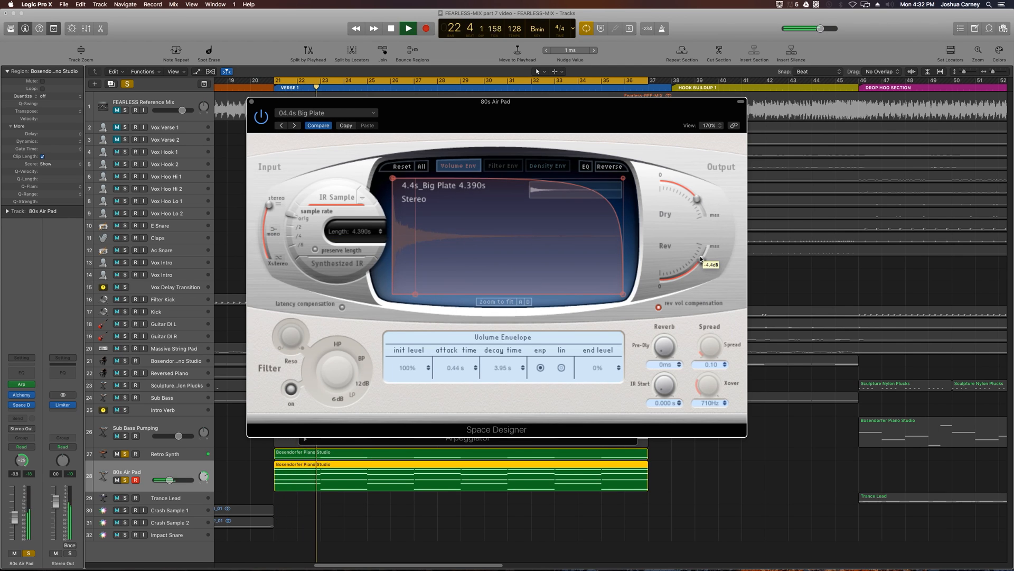
# - Enable Space Designer's EQ and boost its 2000 Hz band by 6.0 dB with a Q of 0.54
pyautogui.click(586, 166)
pyautogui.click(546, 338)
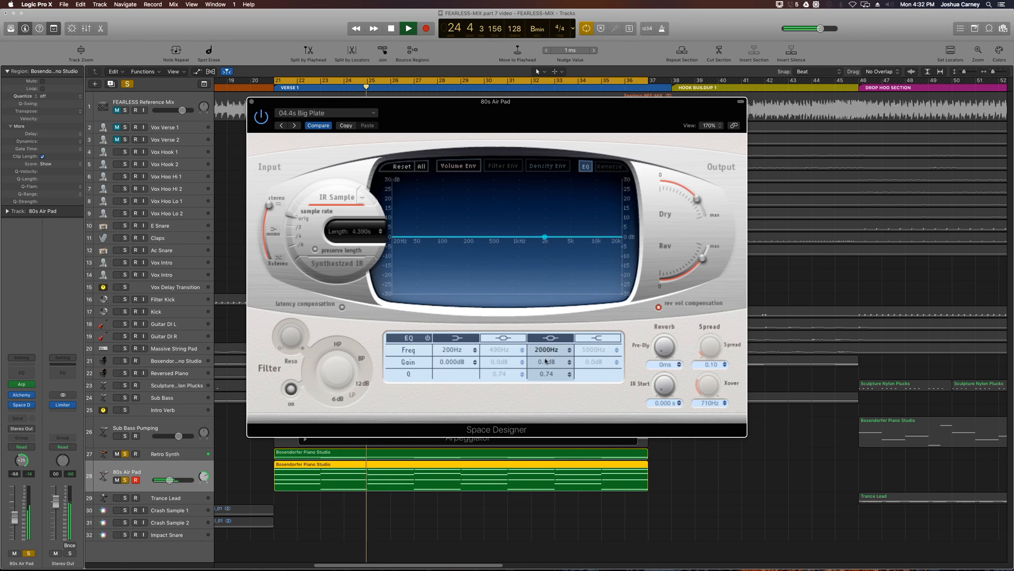
pyautogui.moveTo(547, 363)
pyautogui.mouseDown()
pyautogui.moveTo(545, 379)
pyautogui.moveTo(547, 363)
pyautogui.mouseUp()
pyautogui.press('space')
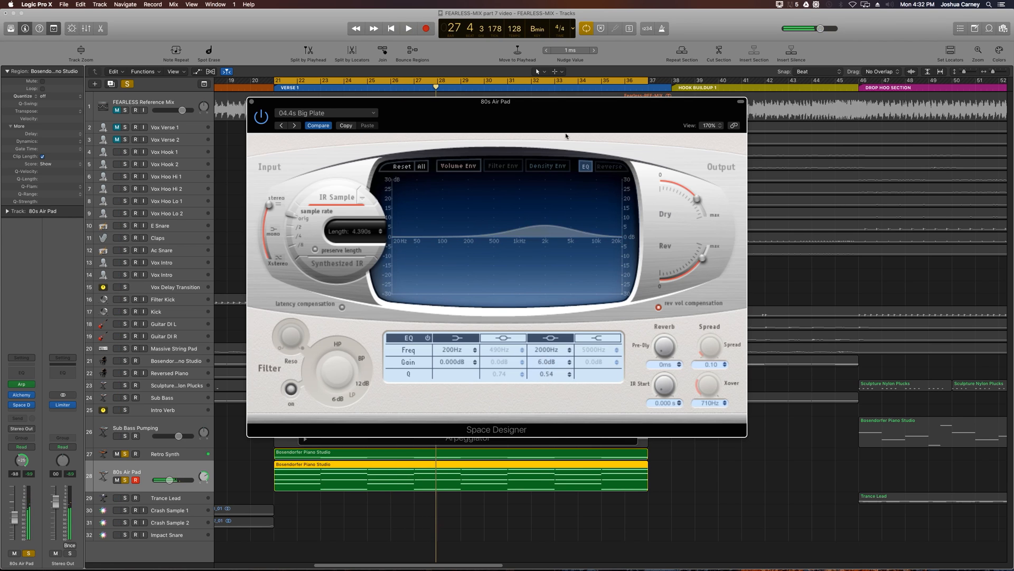
# - Close the Space Designer and Arpeggiator windows of the 80s Air Pad track
pyautogui.moveTo(559, 106); pyautogui.dragTo(442, 123)
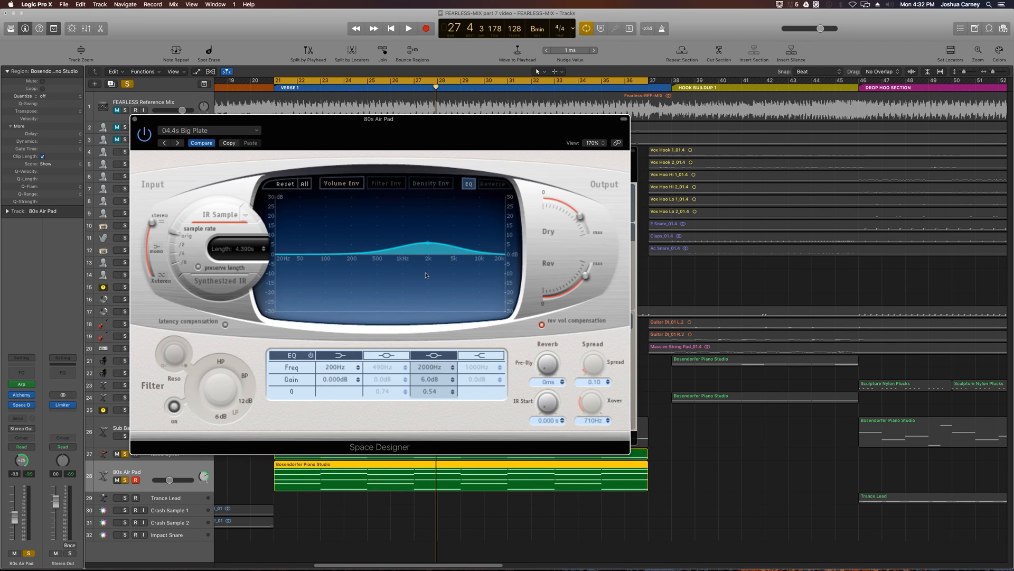
pyautogui.click(134, 119)
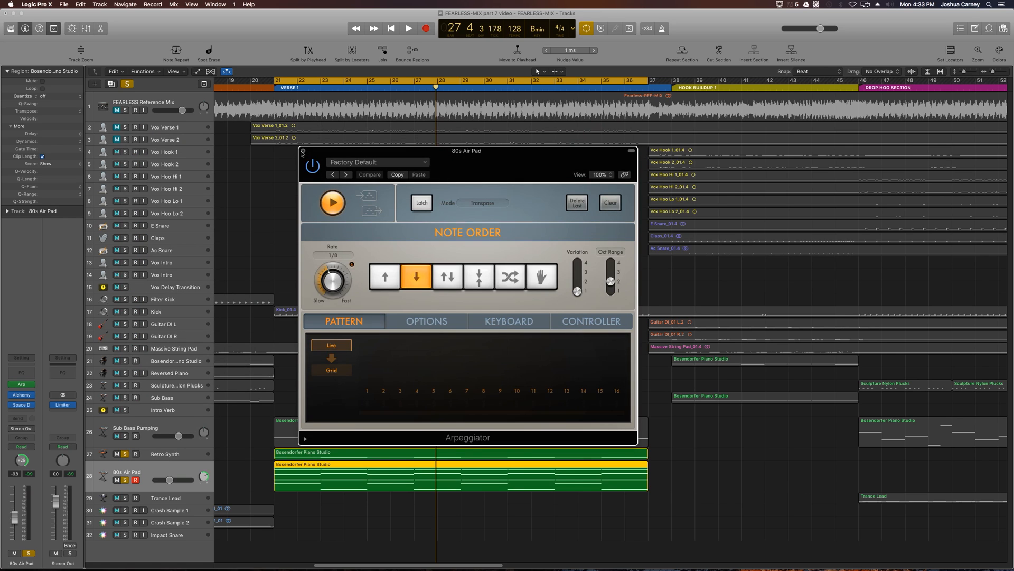
pyautogui.click(303, 151)
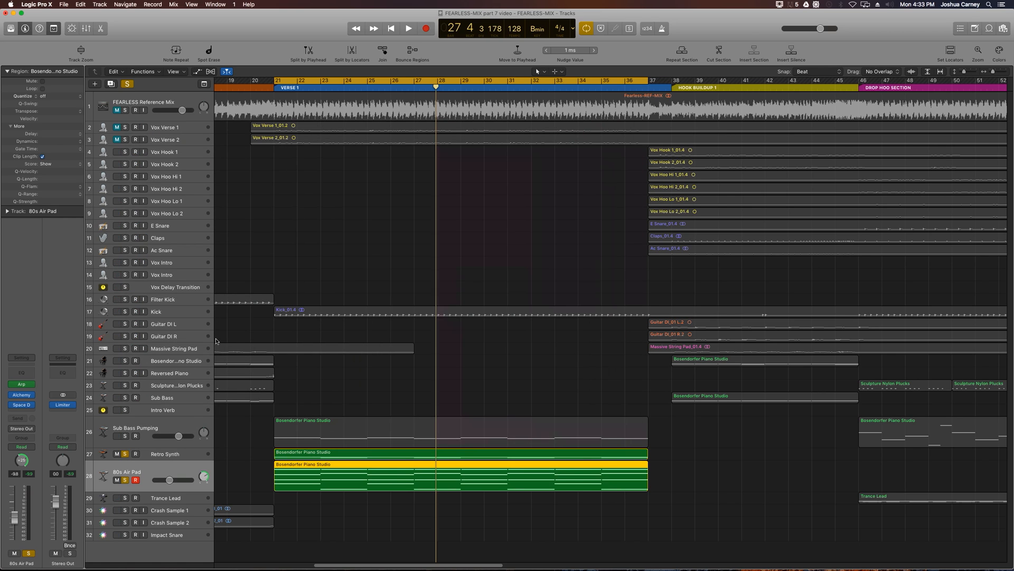
# - Solo the Sub Bass Pumping track and insert a stereo Compressor after Space Designer on the 80s Air Pad track
pyautogui.click(158, 428)
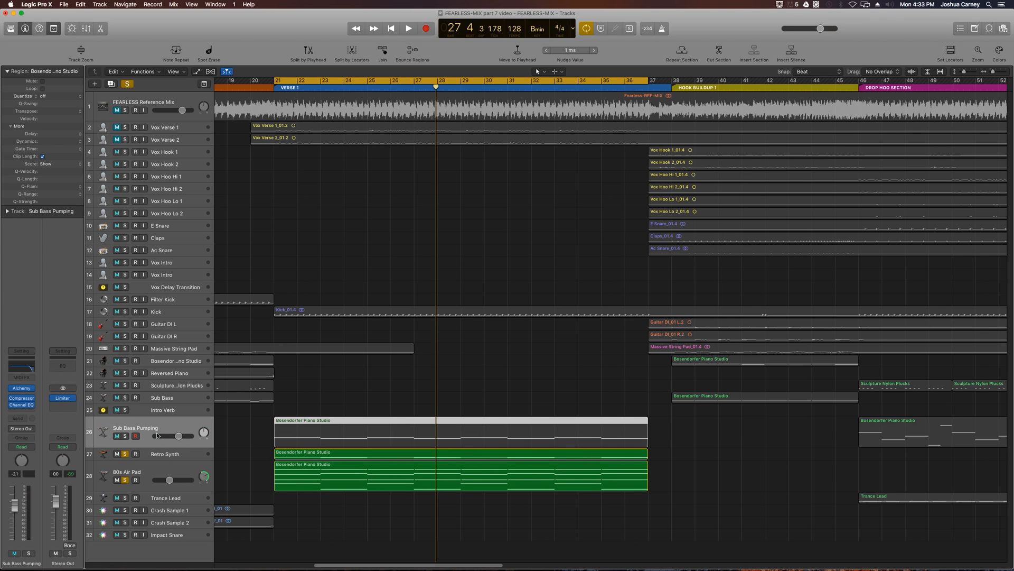
pyautogui.click(149, 472)
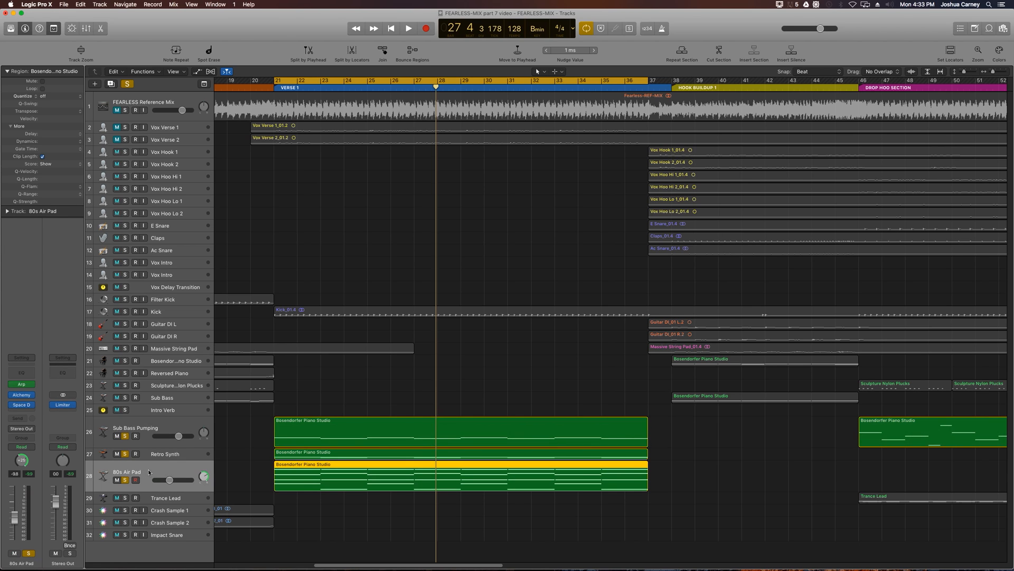
pyautogui.click(20, 407)
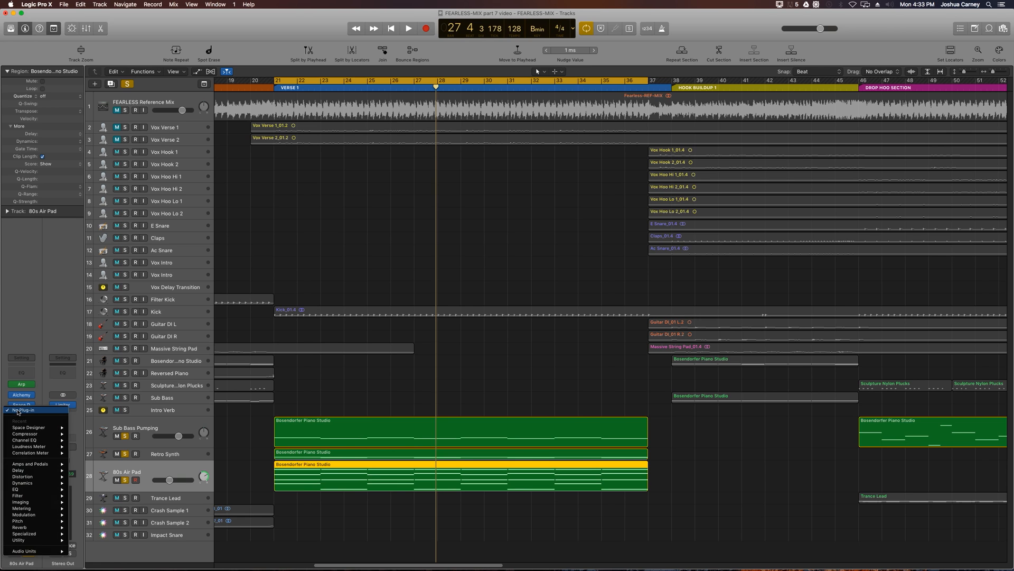
pyautogui.moveTo(22, 433)
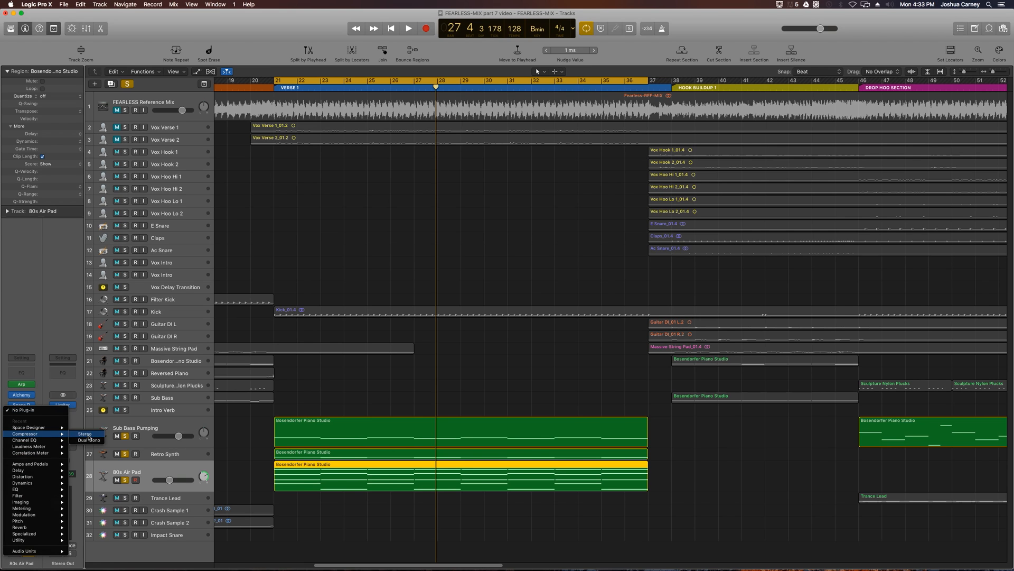
pyautogui.click(81, 434)
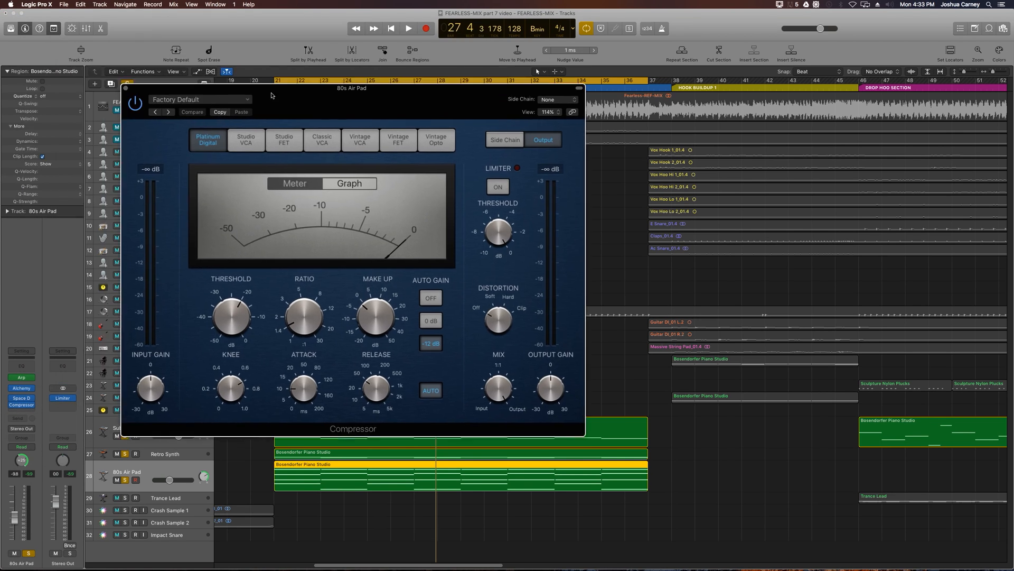
# - Set the side chain source of the 80s Air Pad's Compressor to Audio 21
pyautogui.click(510, 150)
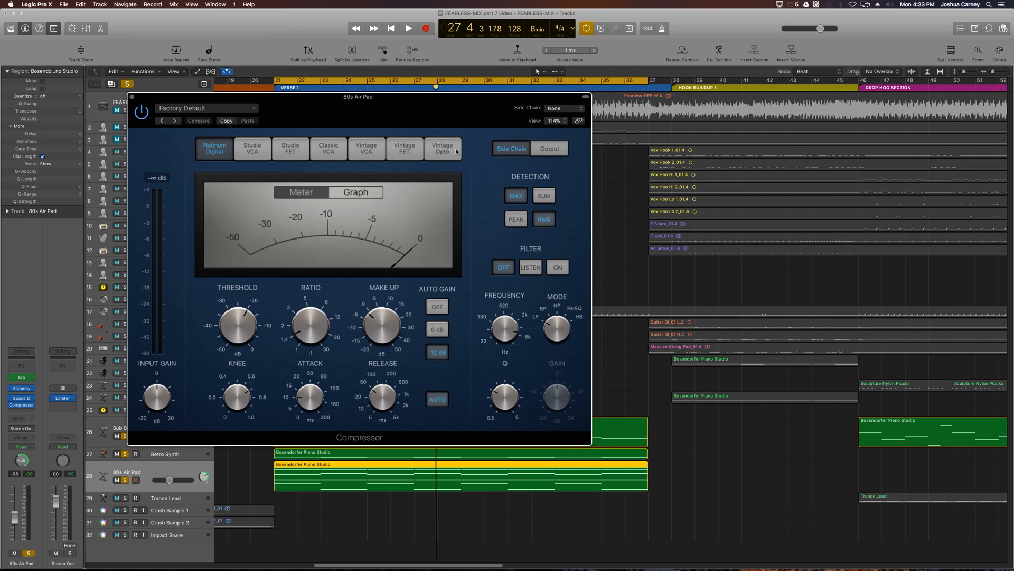
pyautogui.click(548, 154)
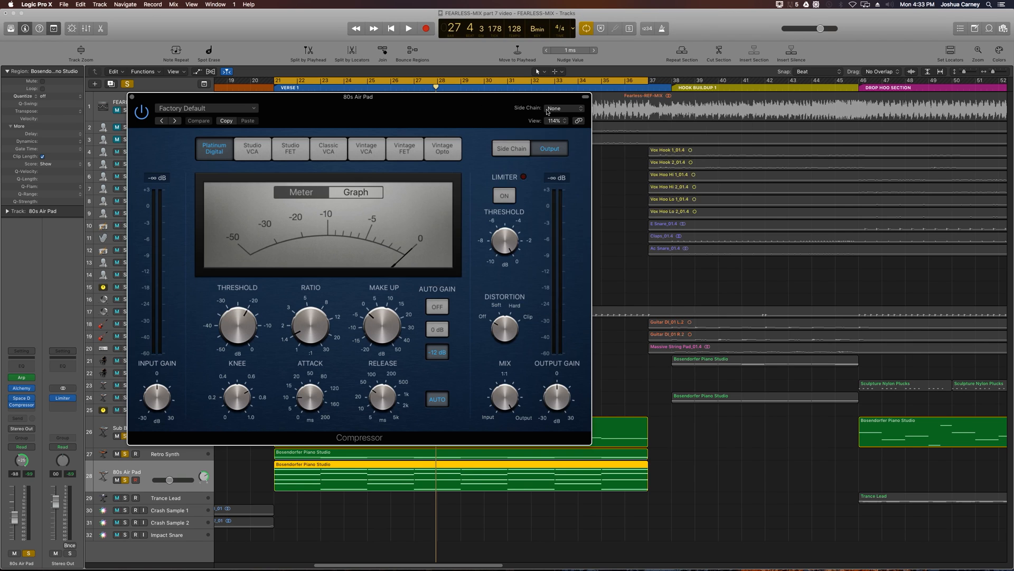
pyautogui.click(549, 108)
pyautogui.click(563, 264)
pyautogui.moveTo(475, 110); pyautogui.dragTo(713, 121)
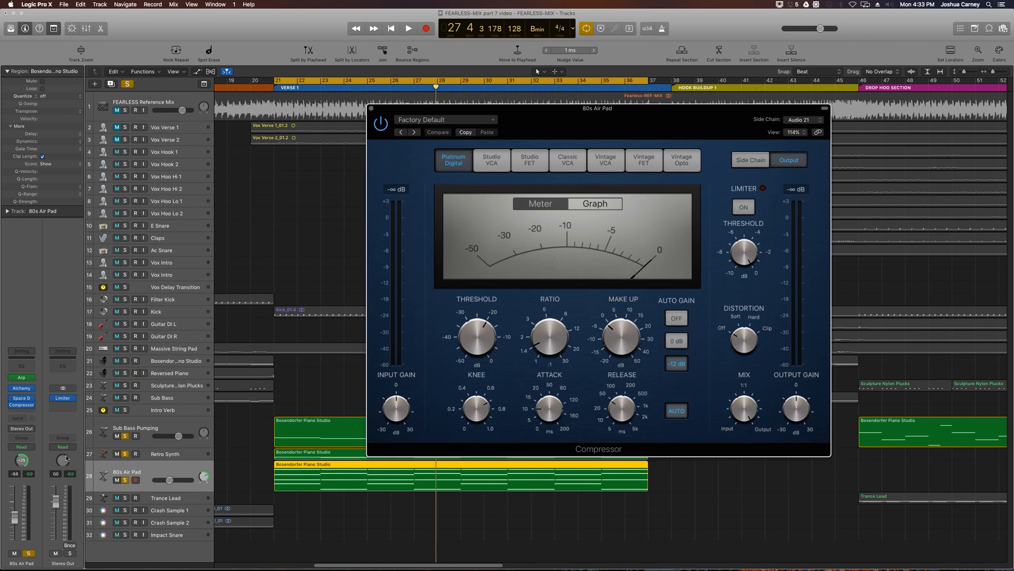
# - Unsolo Sub Bass Pumping and Retro Synth so that only the 80s Air Pad stays soloed
pyautogui.click(125, 436)
pyautogui.click(125, 454)
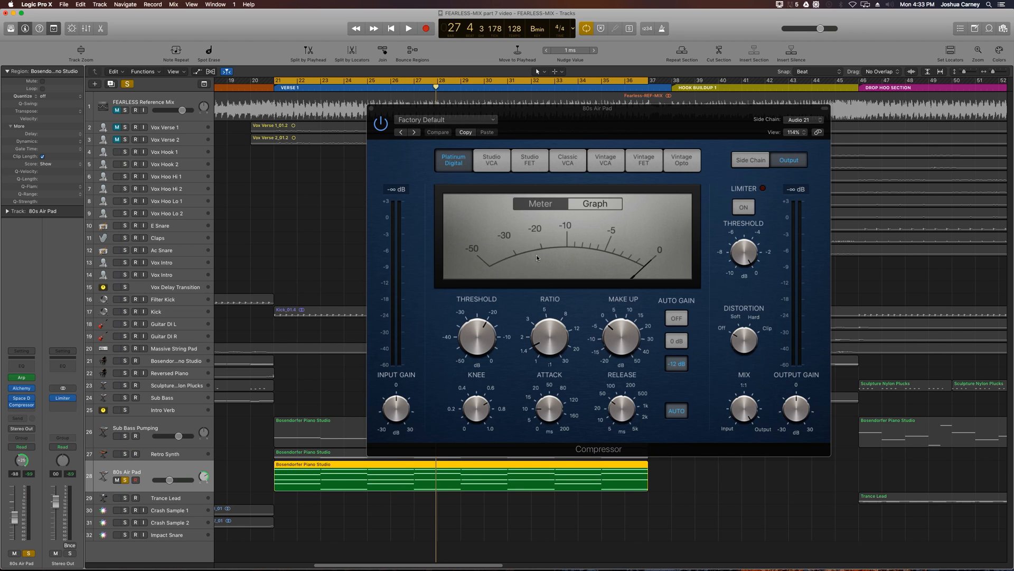
pyautogui.moveTo(534, 116); pyautogui.dragTo(582, 106)
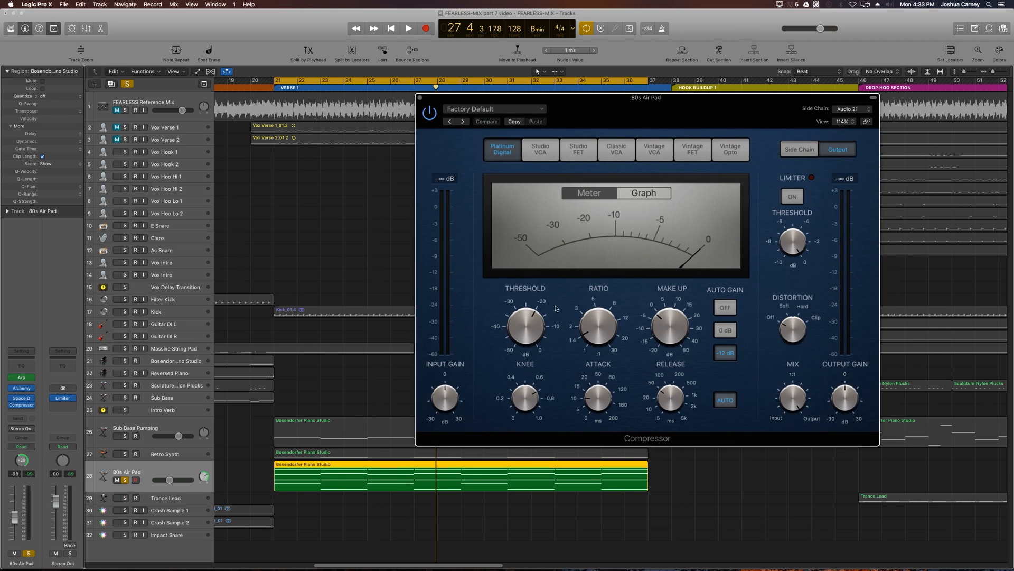
# - Play Verse 1 and set the Compressor's threshold to -39 dB and its ratio to about 4:1
pyautogui.press('space')
pyautogui.moveTo(526, 329); pyautogui.dragTo(526, 339)
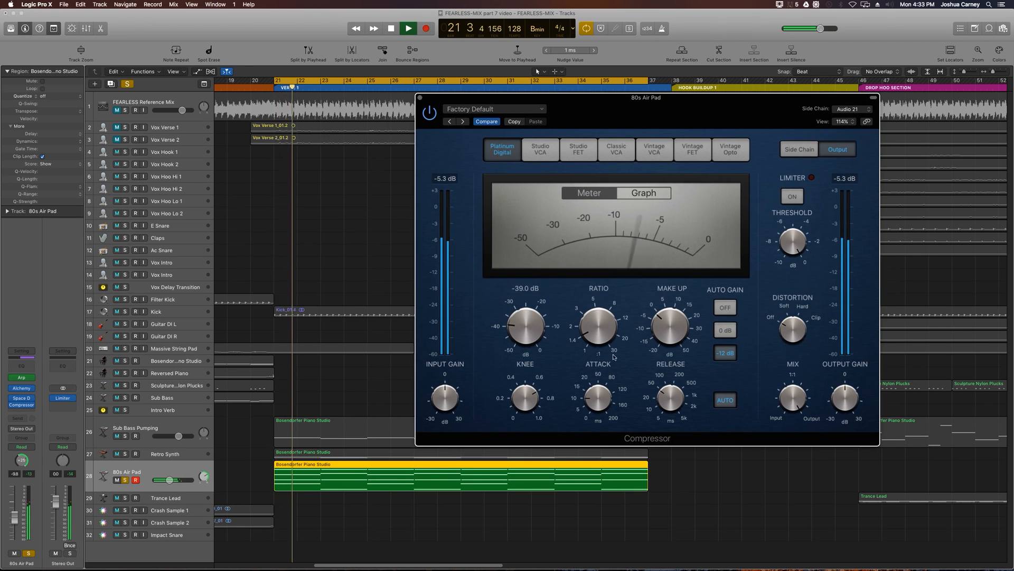
pyautogui.moveTo(602, 319); pyautogui.dragTo(616, 296)
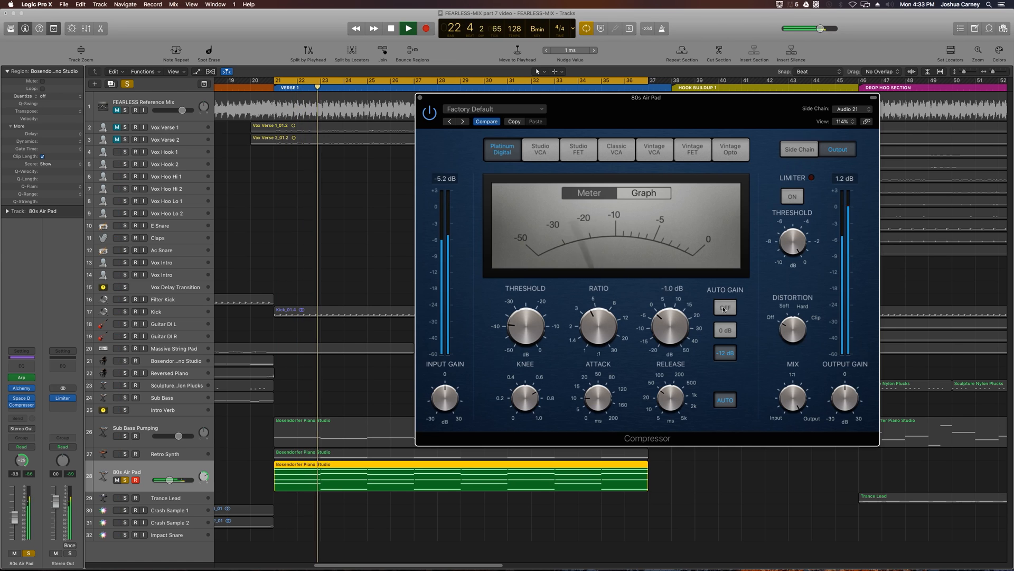
# - Turn off the Compressor's auto gain, raise the make-up gain, and adjust the release with its auto mode off
pyautogui.click(725, 308)
pyautogui.moveTo(675, 332); pyautogui.dragTo(678, 324)
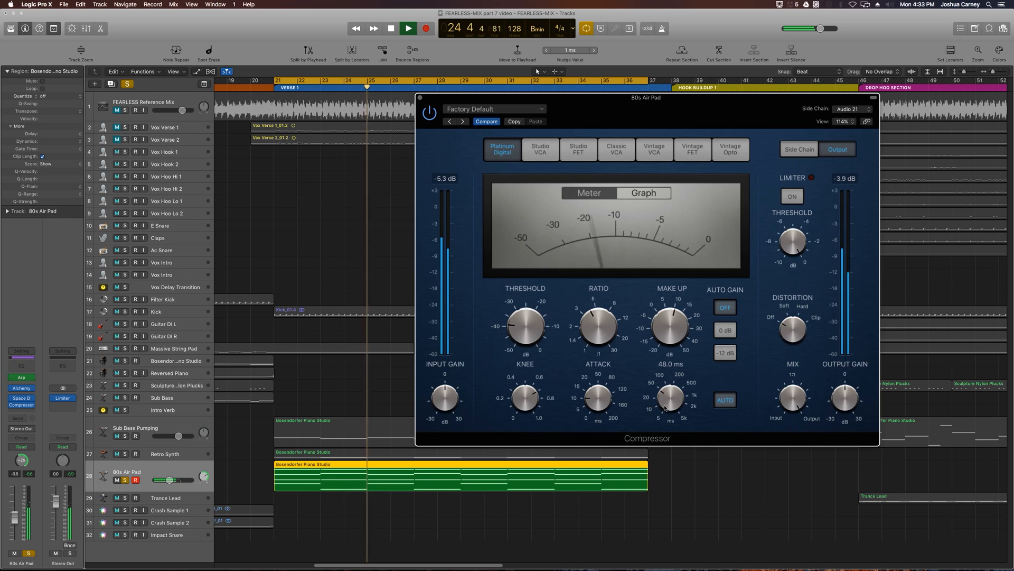
pyautogui.moveTo(676, 406)
pyautogui.mouseDown()
pyautogui.moveTo(676, 418)
pyautogui.moveTo(676, 397)
pyautogui.mouseUp()
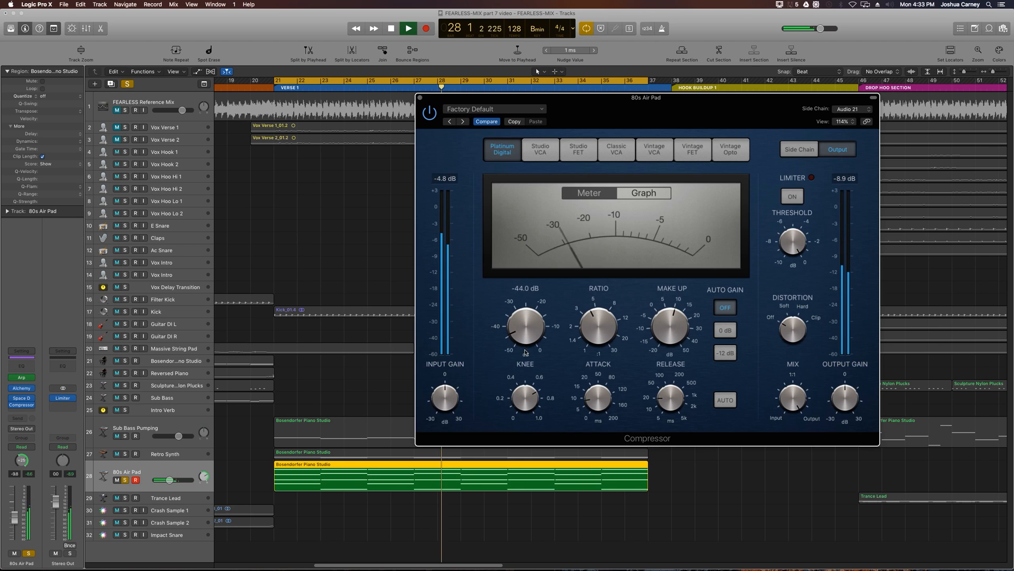
# - Compare high and low Compressor thresholds, settle on a low one with a higher ratio, and unsolo the 80s Air Pad
pyautogui.click(546, 323)
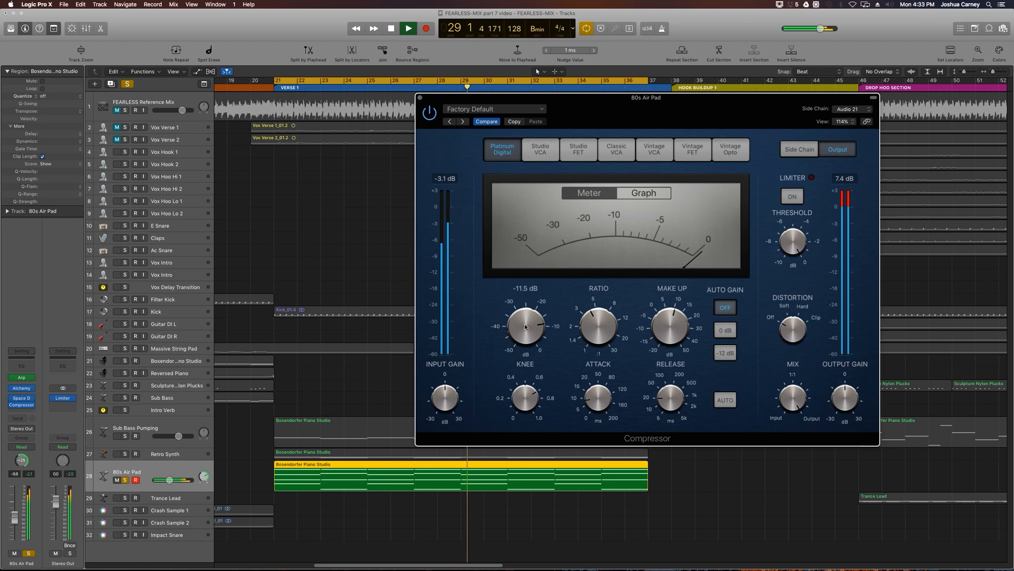
pyautogui.moveTo(524, 324); pyautogui.dragTo(528, 411)
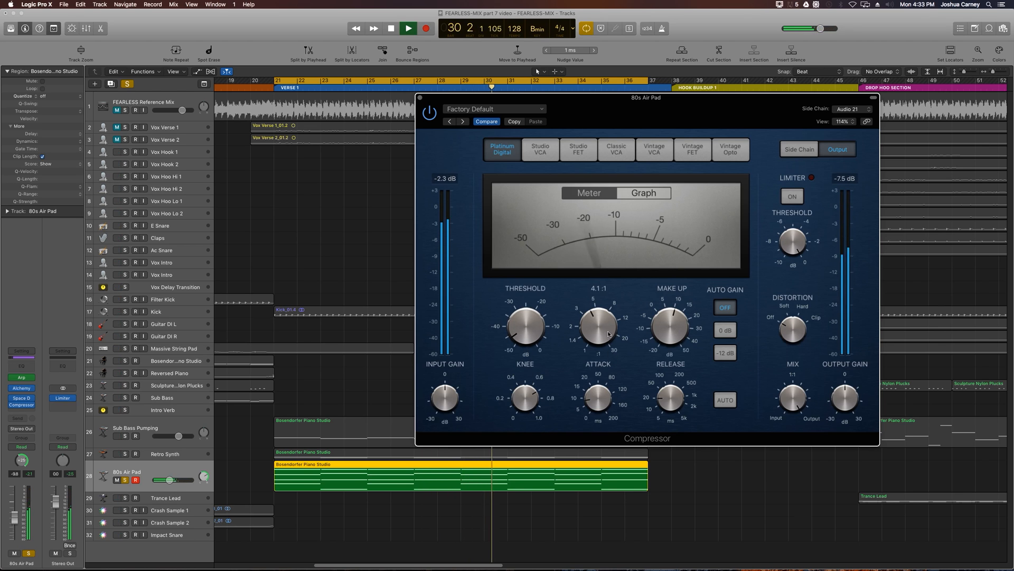
pyautogui.moveTo(598, 328); pyautogui.dragTo(599, 314)
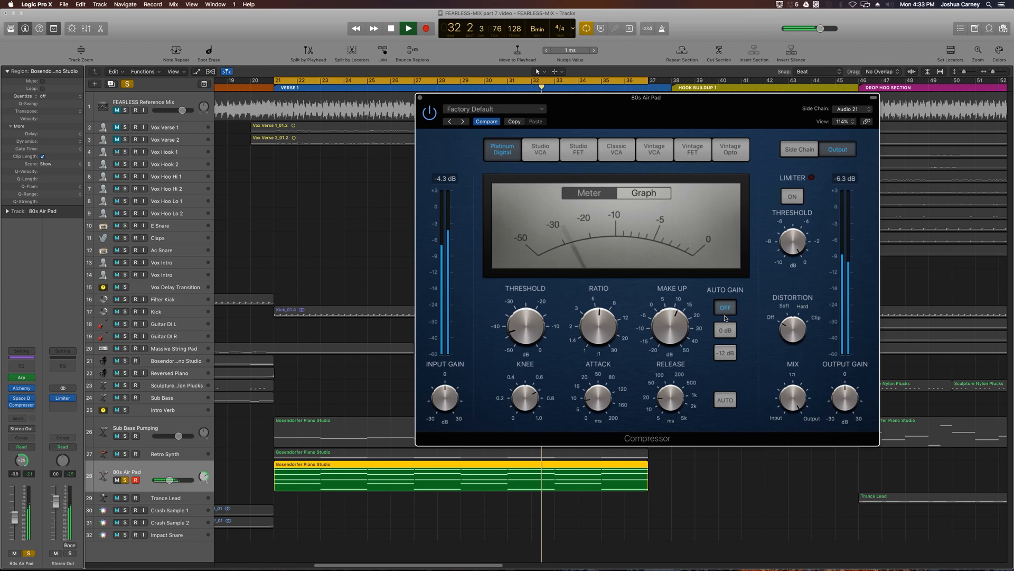
pyautogui.press('space')
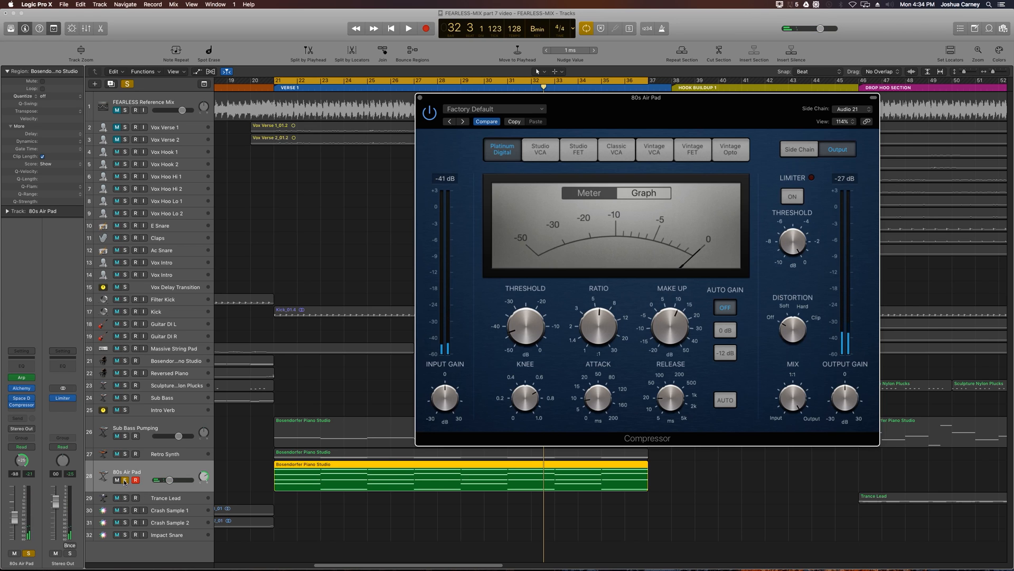
pyautogui.click(125, 480)
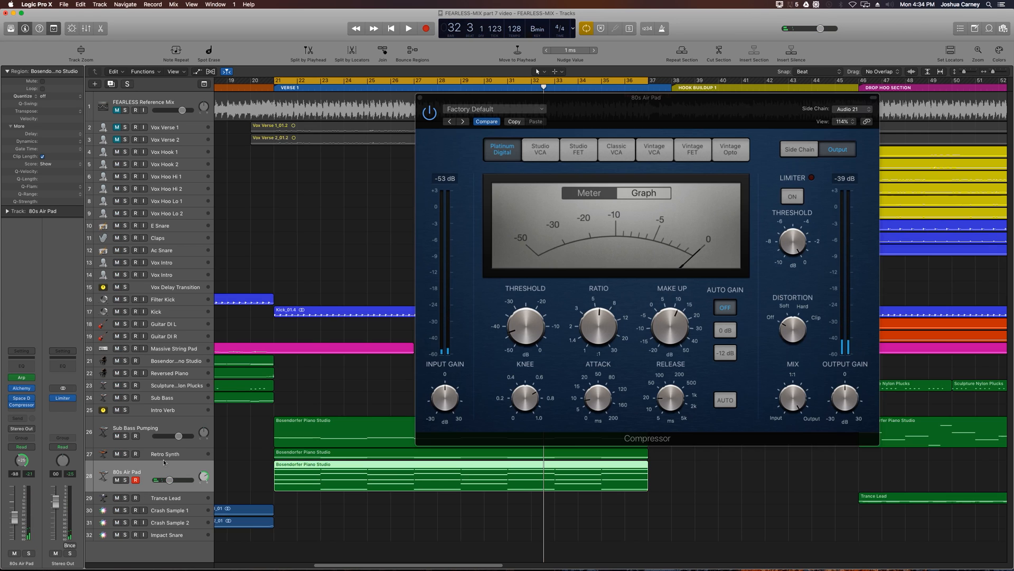
# - Mute Retro Synth, play Verse 1, and raise the make-up gain on the 80s Air Pad's Compressor
pyautogui.click(118, 454)
pyautogui.click(135, 480)
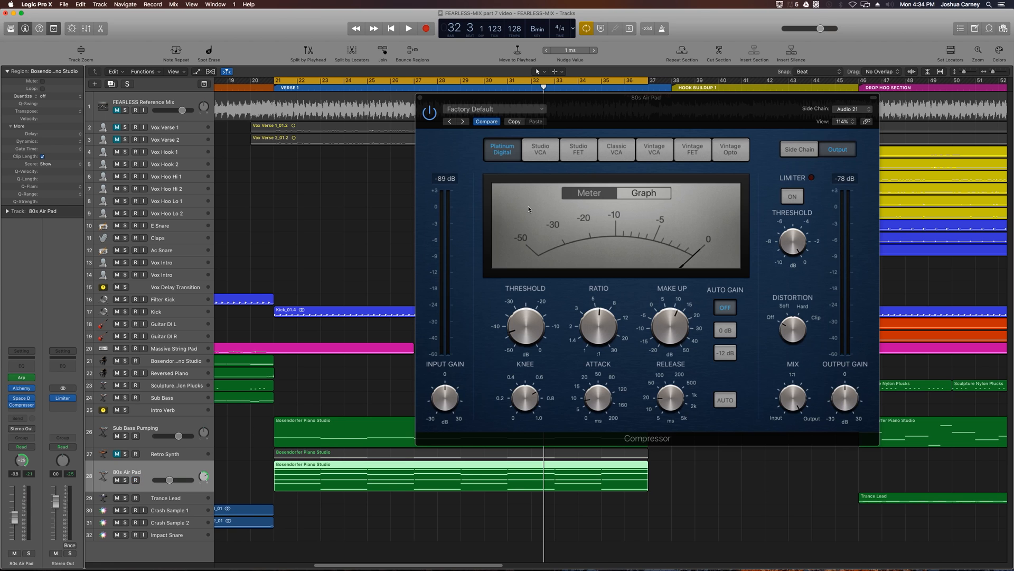
pyautogui.press('space')
pyautogui.moveTo(578, 100); pyautogui.dragTo(536, 62)
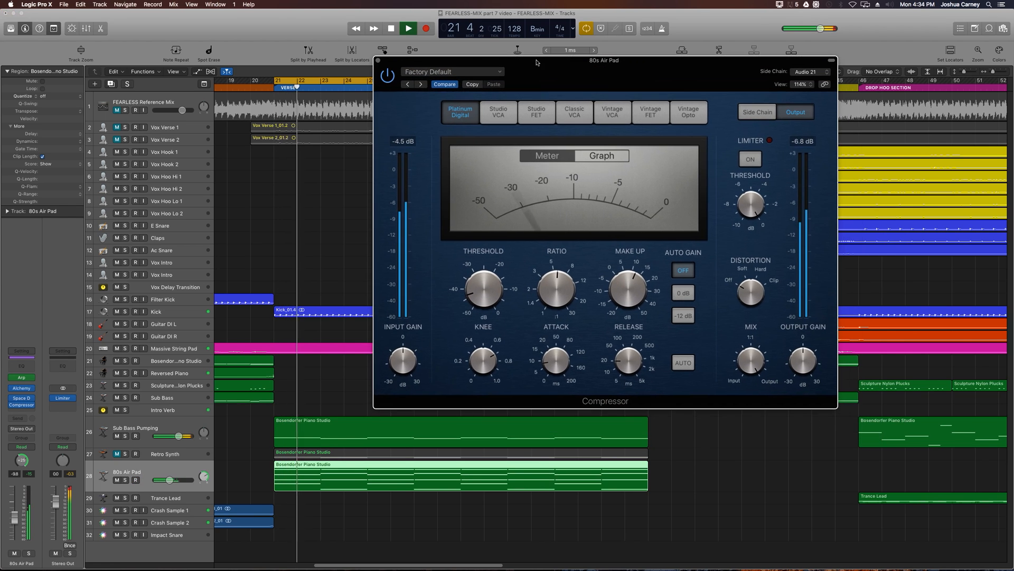
pyautogui.moveTo(628, 291); pyautogui.dragTo(631, 275)
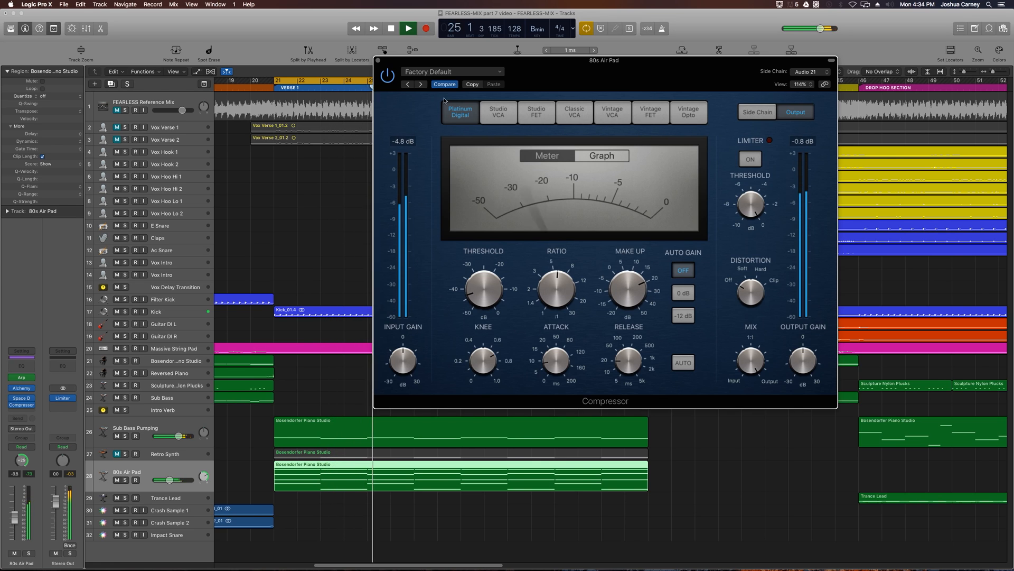
# - Close the Compressor, slightly lower the 80s Air Pad's volume while listening to the mix, and stop playback
pyautogui.press('super+w')
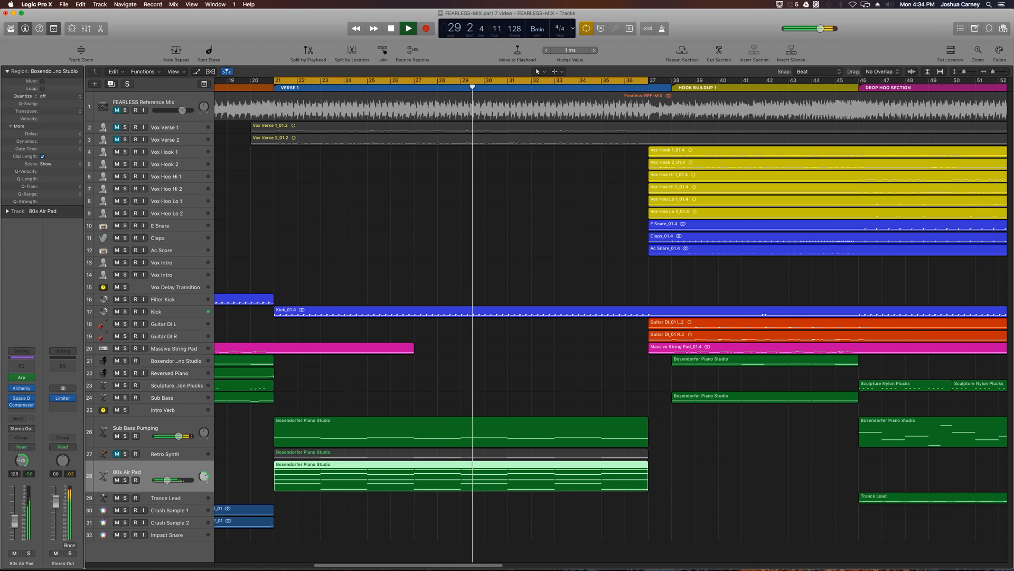
pyautogui.click(362, 533)
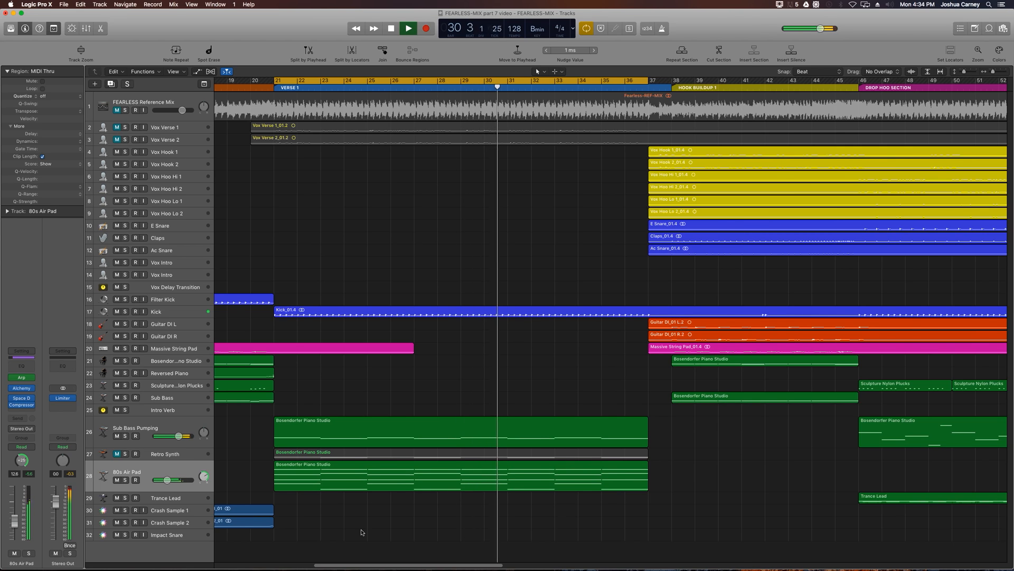
pyautogui.press('space')
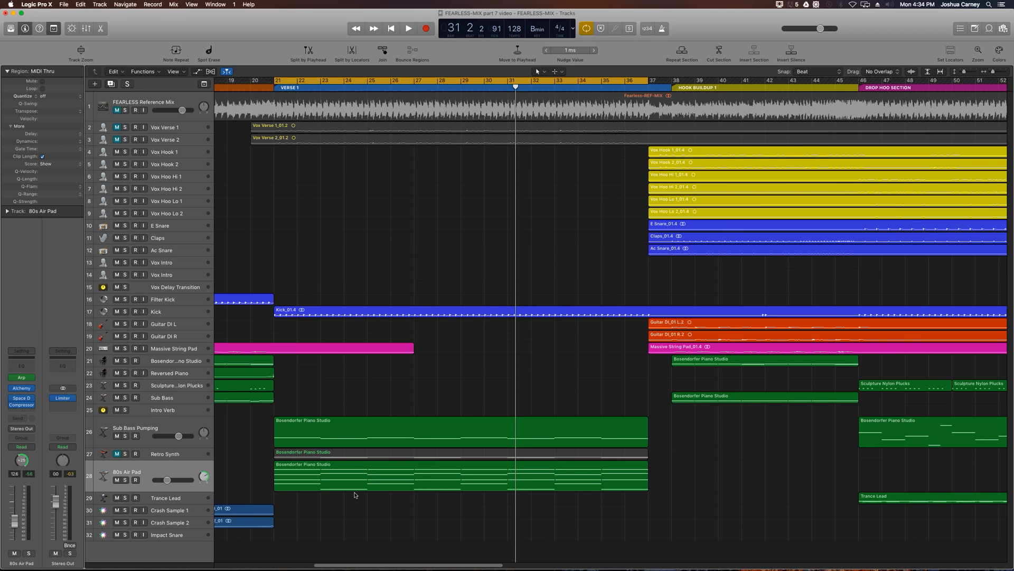
# - Unmute and solo the Retro Synth track and increase its track height
pyautogui.click(149, 453)
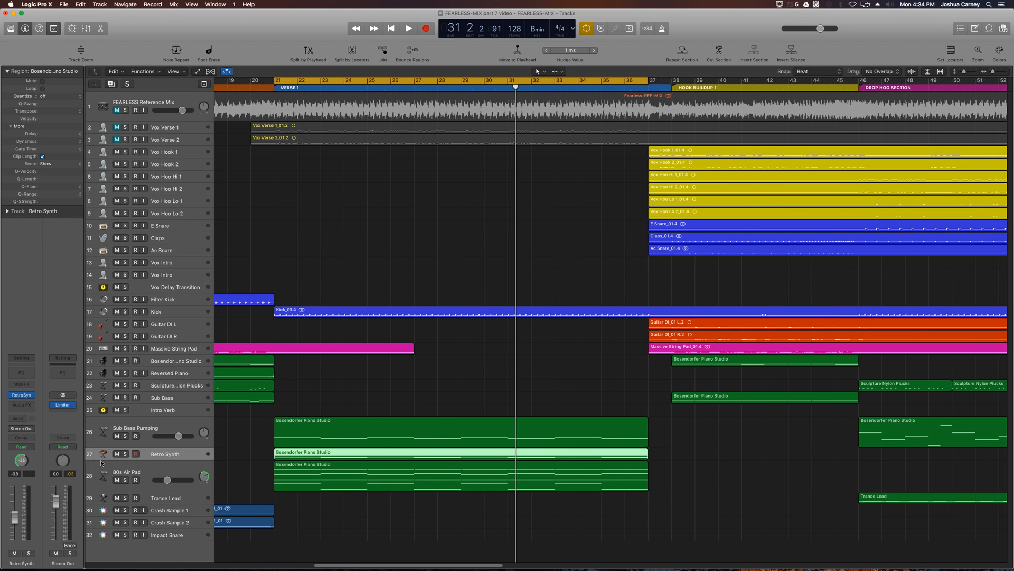
pyautogui.moveTo(101, 462); pyautogui.dragTo(104, 478)
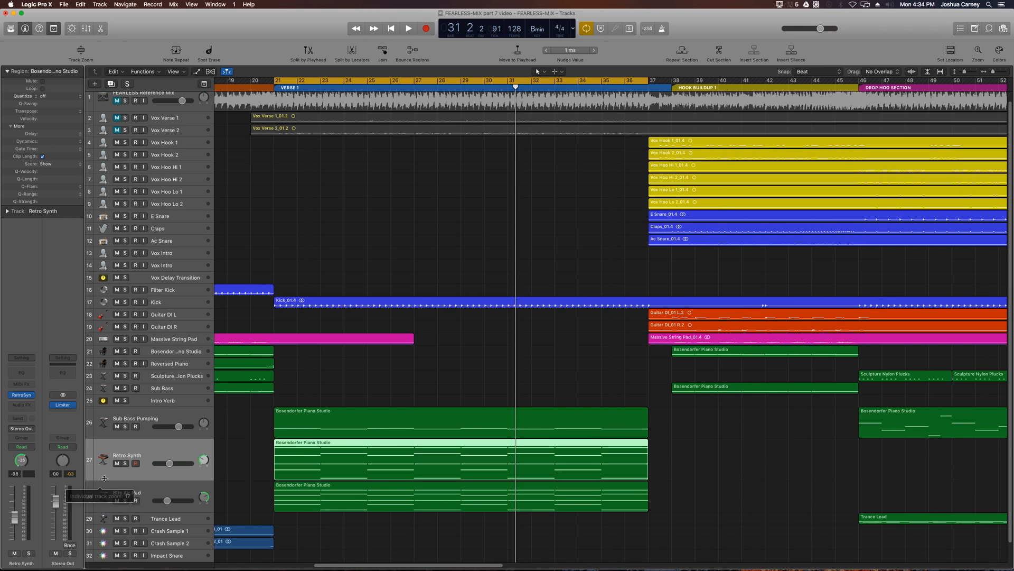
pyautogui.click(124, 462)
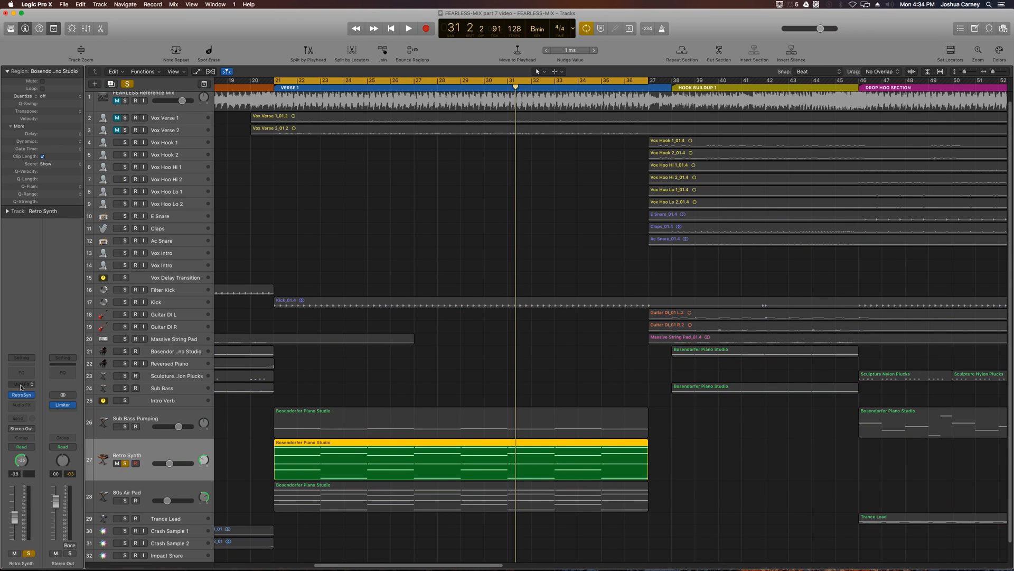
# - Add an Arpeggiator with the Groovy Cycle 09 preset to Retro Synth and audition it in Verse 1
pyautogui.click(21, 385)
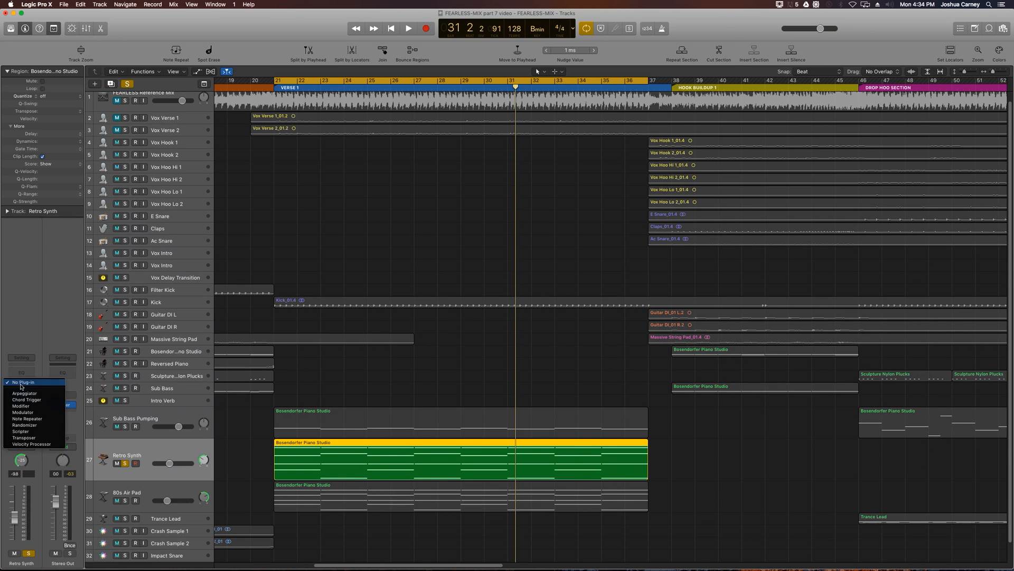
pyautogui.click(63, 395)
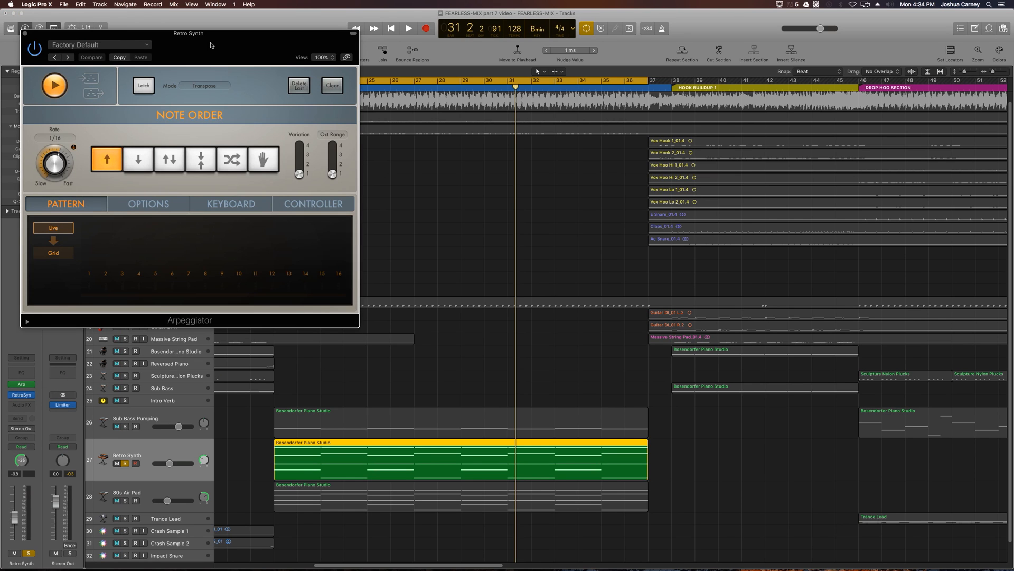
pyautogui.moveTo(212, 43); pyautogui.dragTo(320, 170)
pyautogui.click(214, 172)
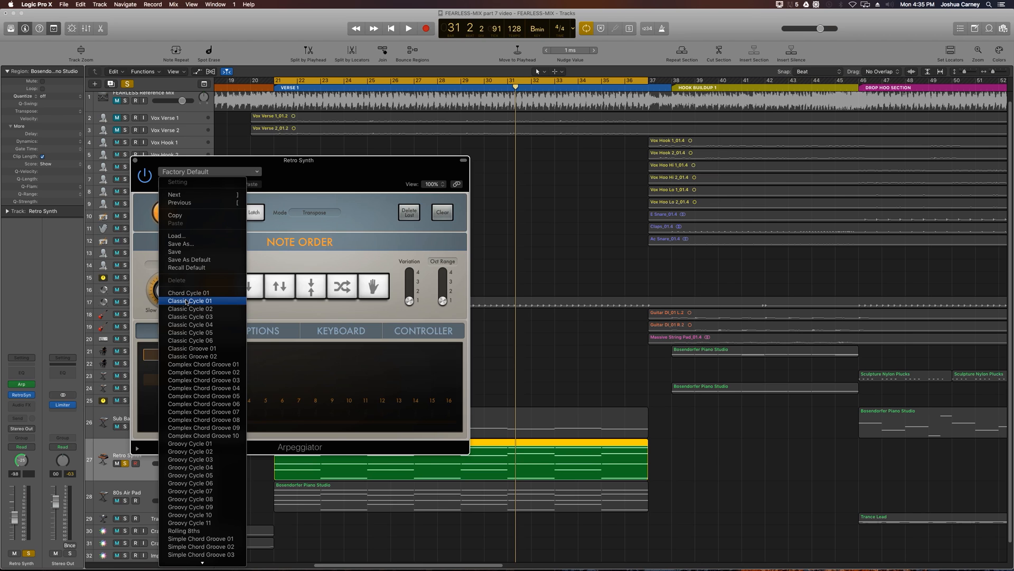
pyautogui.click(200, 508)
pyautogui.moveTo(324, 163); pyautogui.dragTo(476, 149)
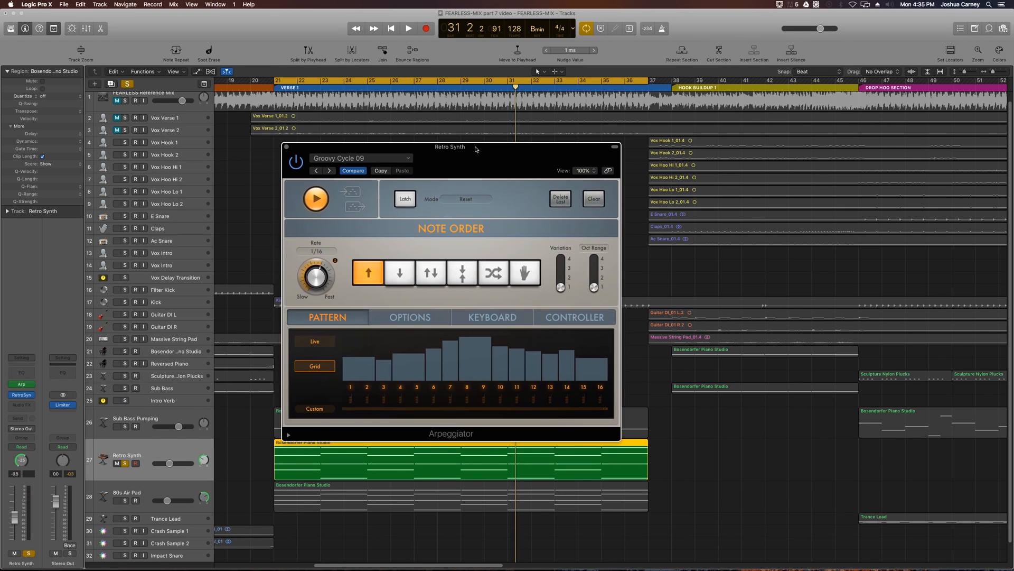
pyautogui.press('space')
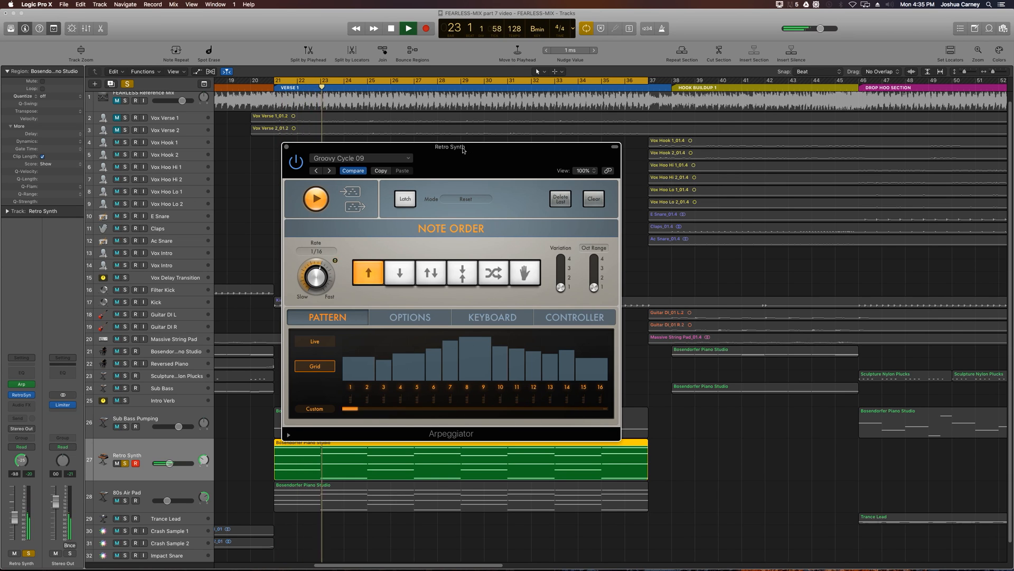
pyautogui.press('space')
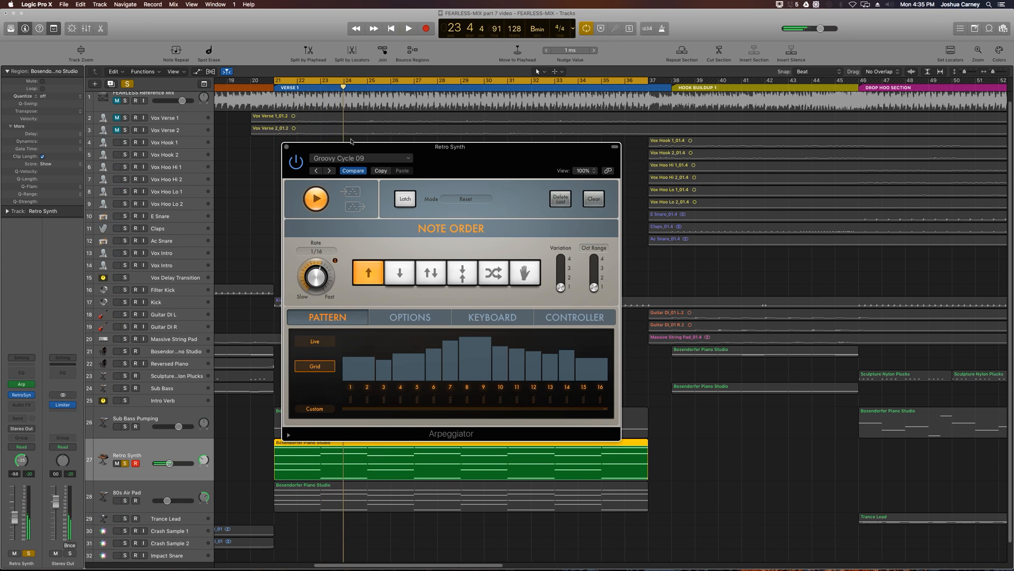
pyautogui.click(287, 147)
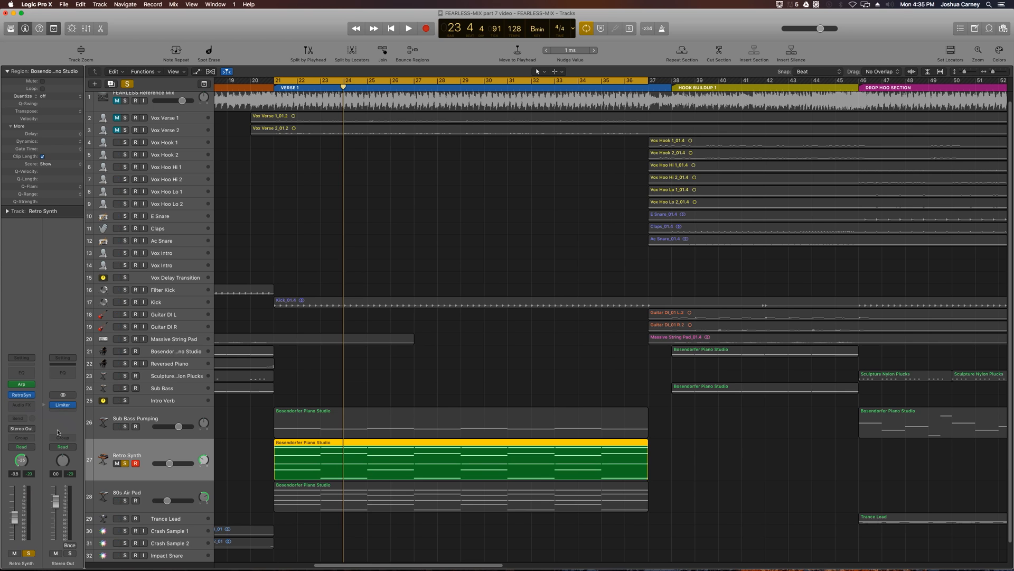
# - Add a Tremolo effect to Retro Synth, keeping the Factory Default settings, and close the plug-in window
pyautogui.click(18, 404)
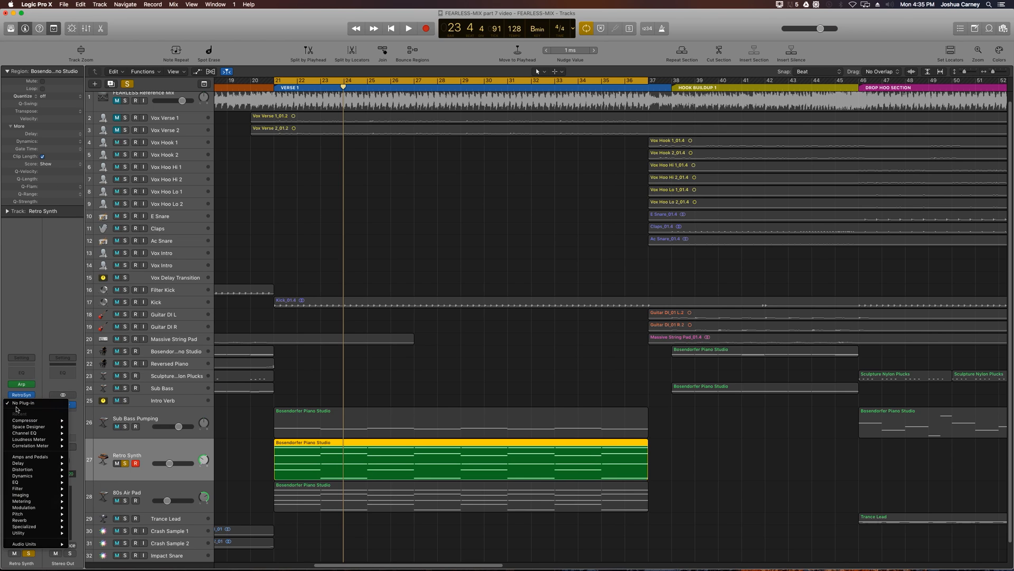
pyautogui.moveTo(23, 507)
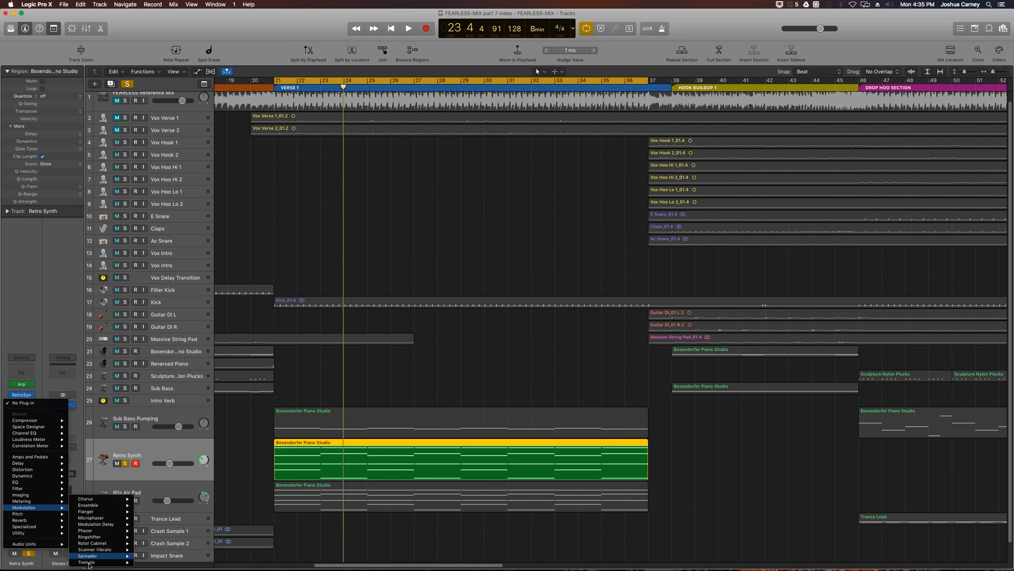
pyautogui.moveTo(88, 564)
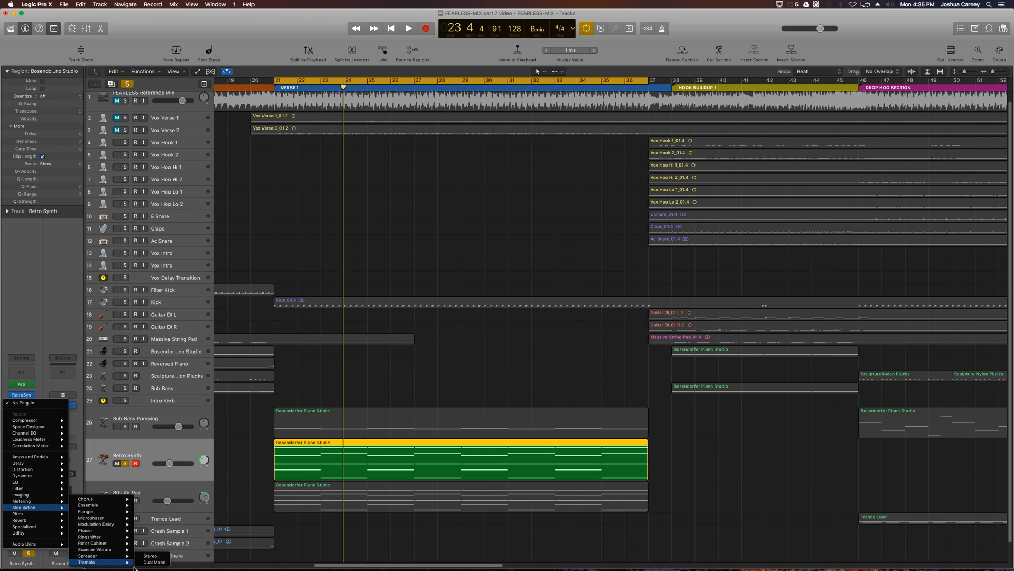
pyautogui.click(153, 561)
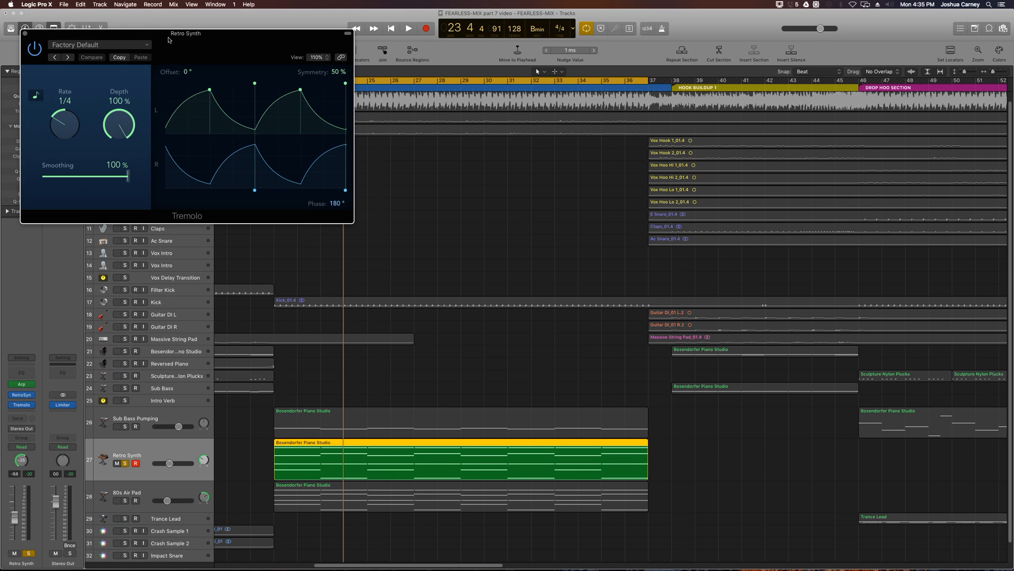
pyautogui.moveTo(176, 35); pyautogui.dragTo(307, 267)
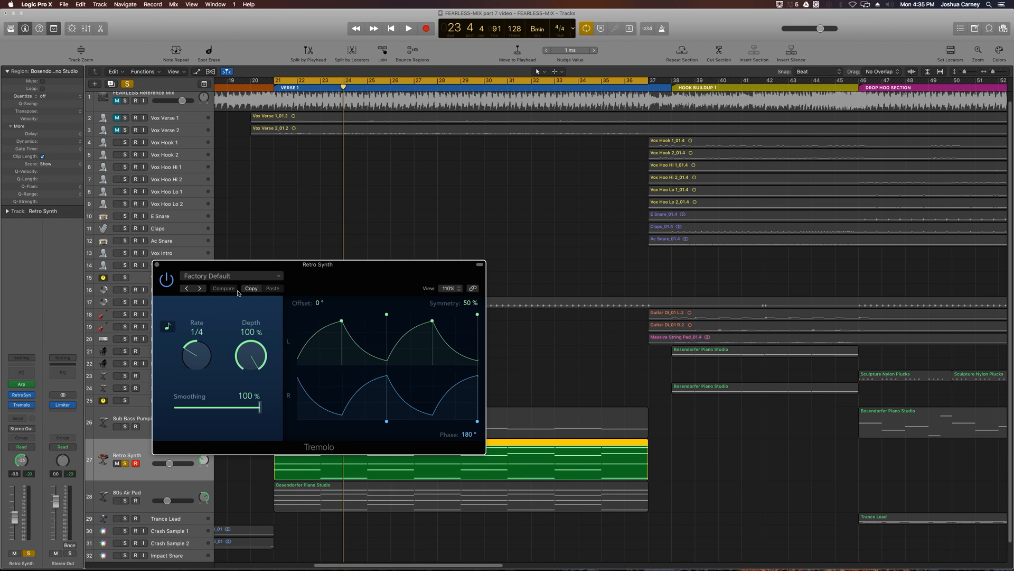
pyautogui.moveTo(304, 267); pyautogui.dragTo(597, 307)
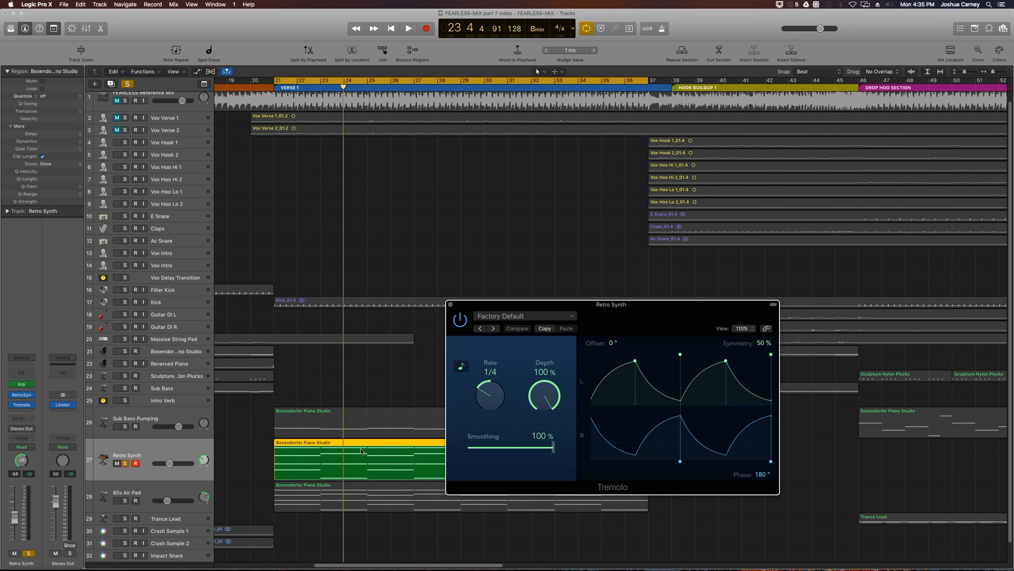
pyautogui.click(162, 432)
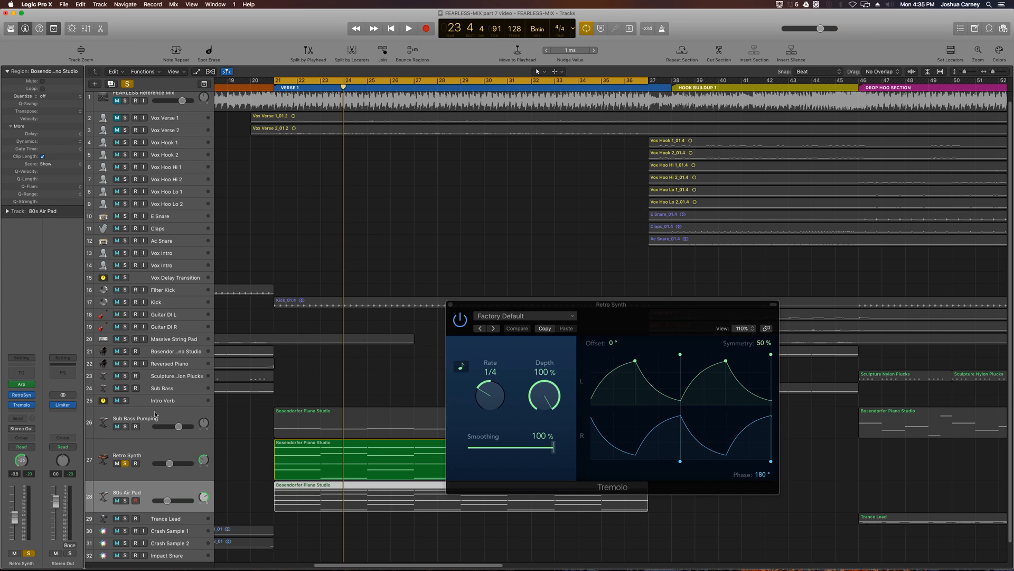
pyautogui.click(180, 448)
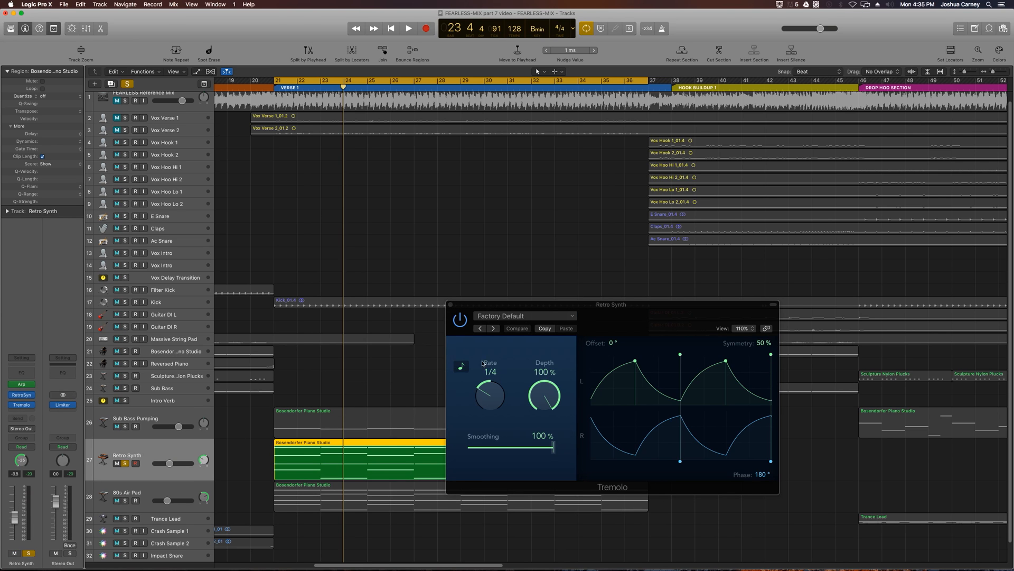
pyautogui.click(532, 306)
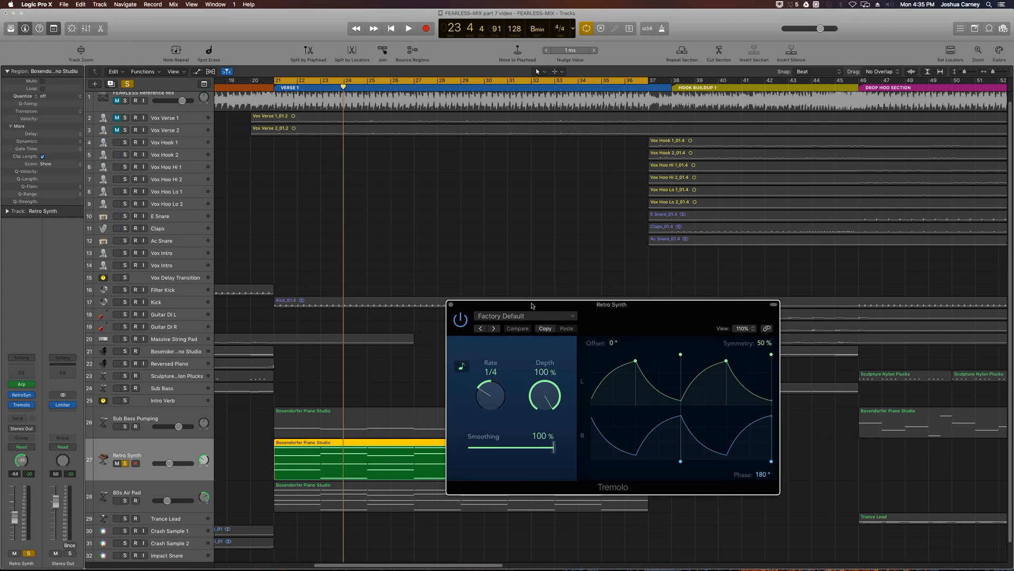
pyautogui.moveTo(532, 305); pyautogui.dragTo(474, 268)
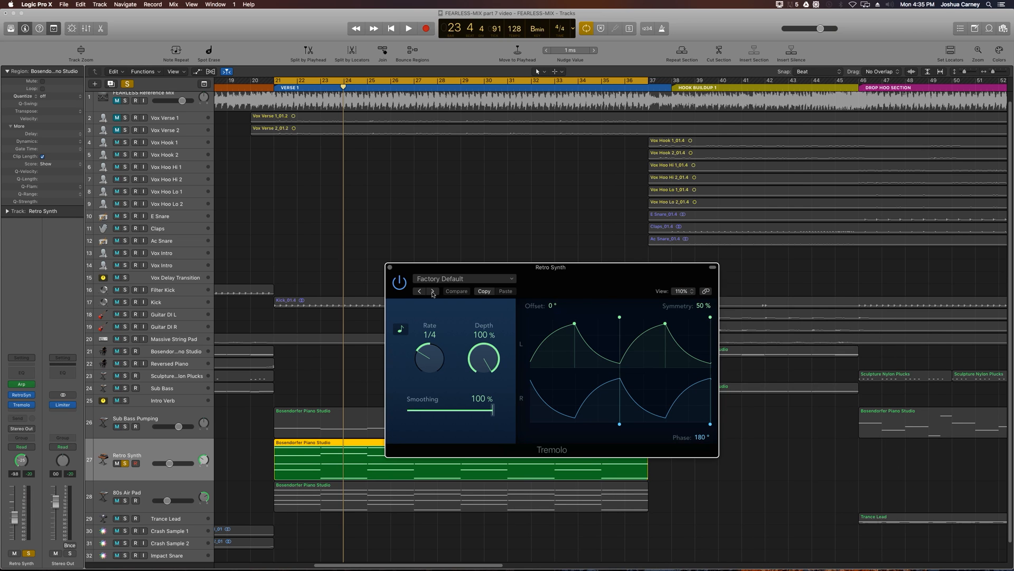
pyautogui.click(390, 267)
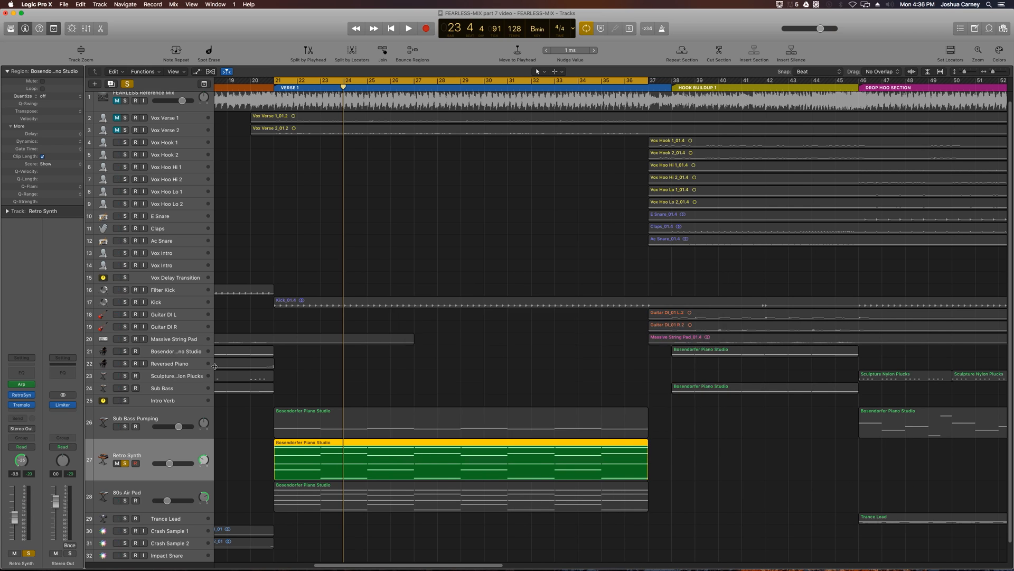
# - Audition the soloed Retro Synth in Verse 1 while briefly varying its stereo pan
pyautogui.press('space')
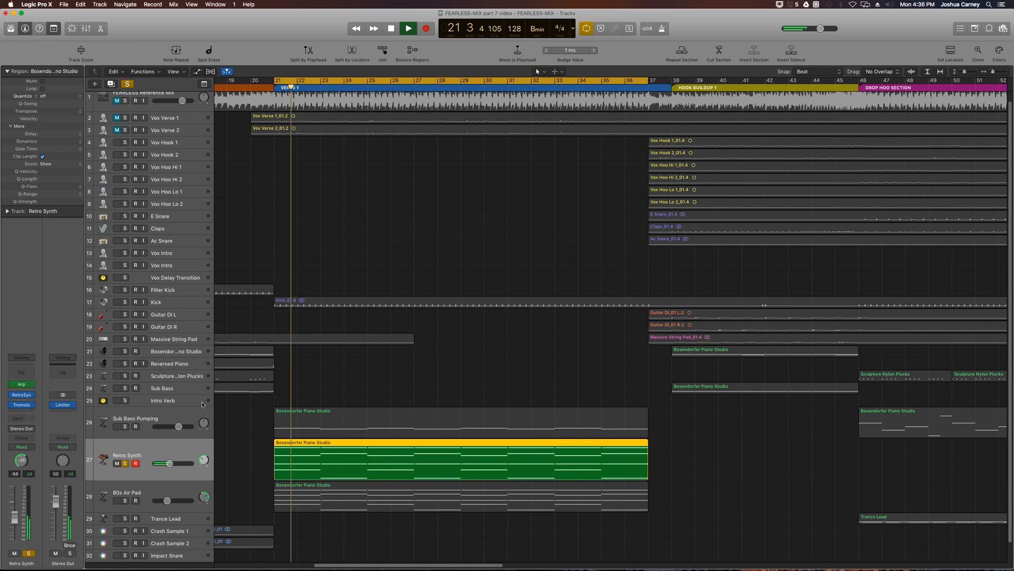
pyautogui.press('space')
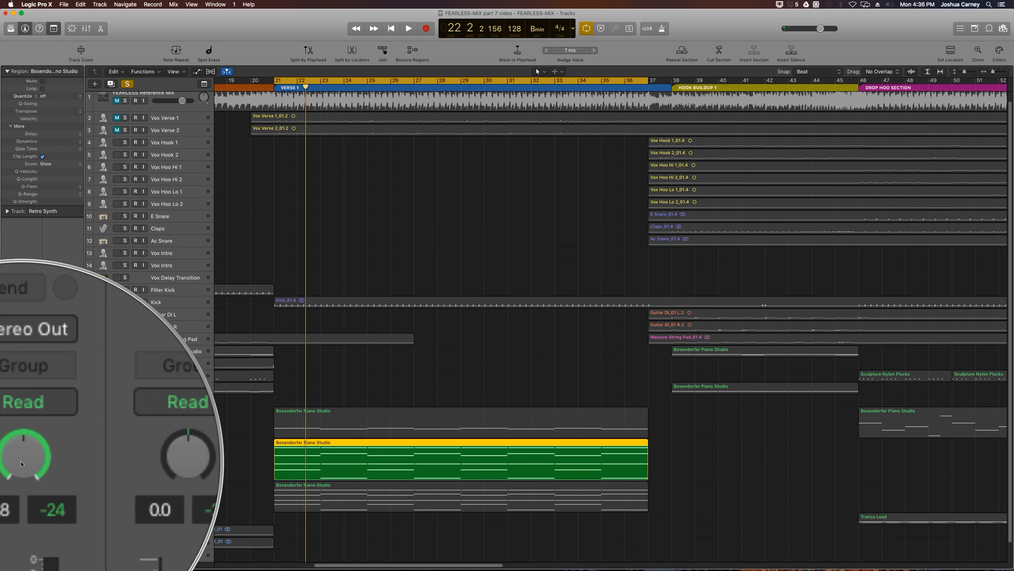
pyautogui.press('space')
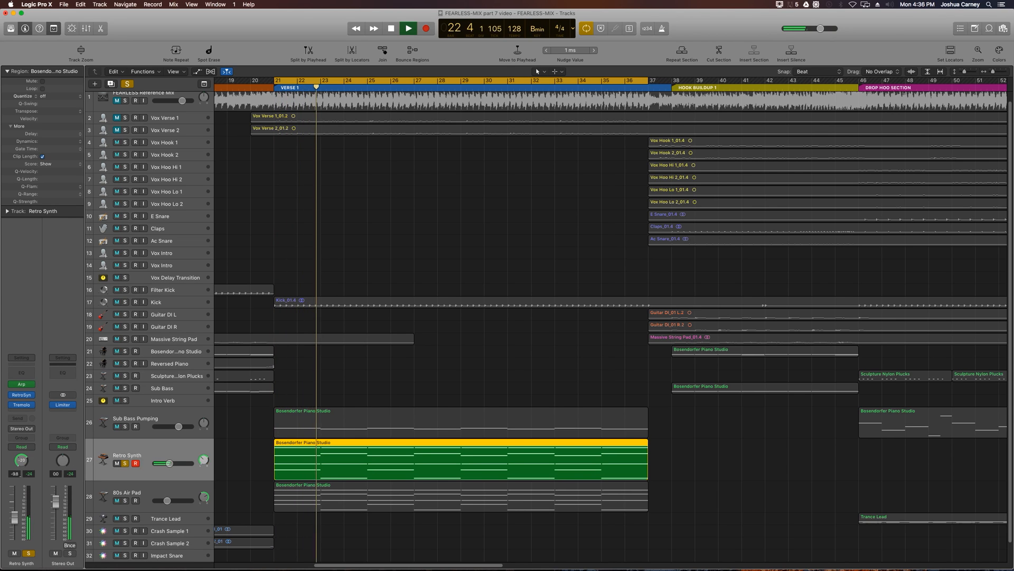
pyautogui.moveTo(24, 462); pyautogui.dragTo(25, 482)
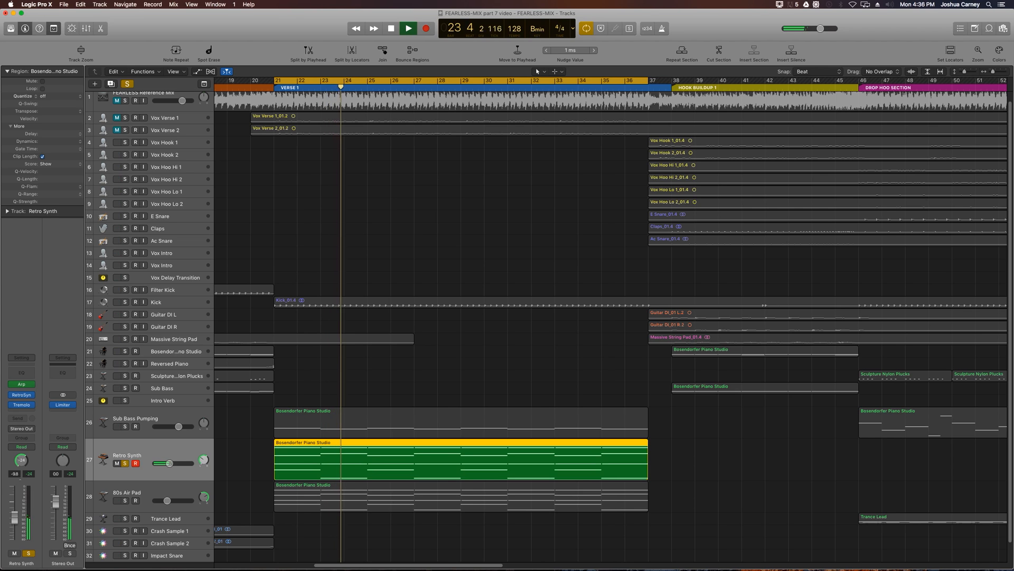
pyautogui.press('space')
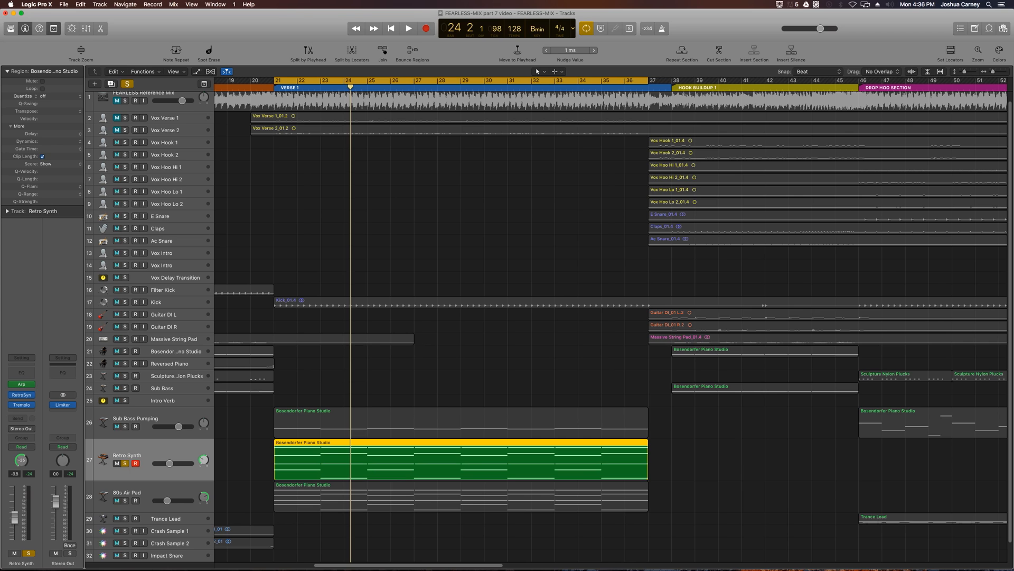
# - Add a stereo Stereo Delay effect to Retro Synth after the Tremolo and move its plug-in window clear of the channel strip
pyautogui.click(21, 410)
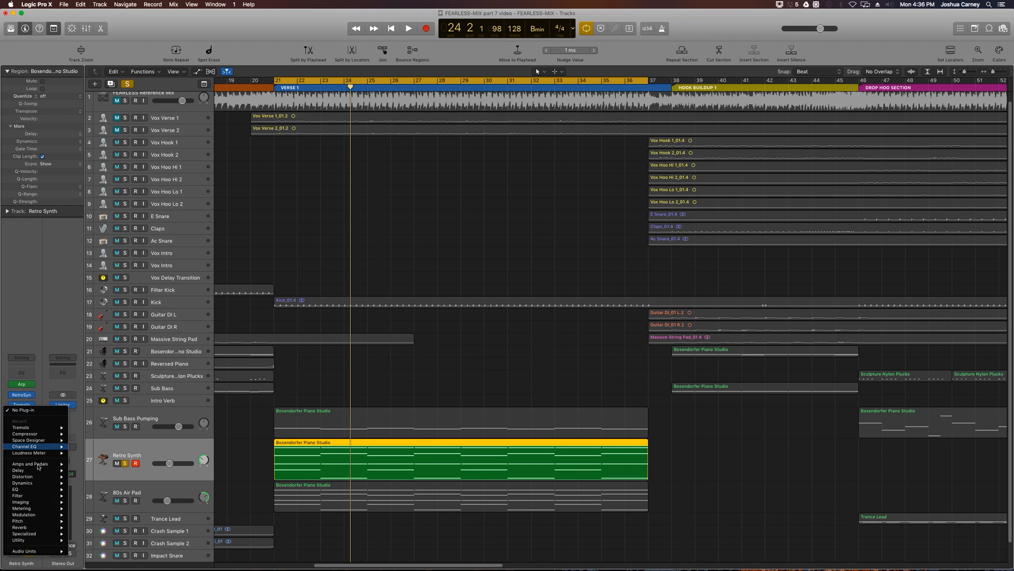
pyautogui.moveTo(37, 470)
pyautogui.moveTo(106, 471)
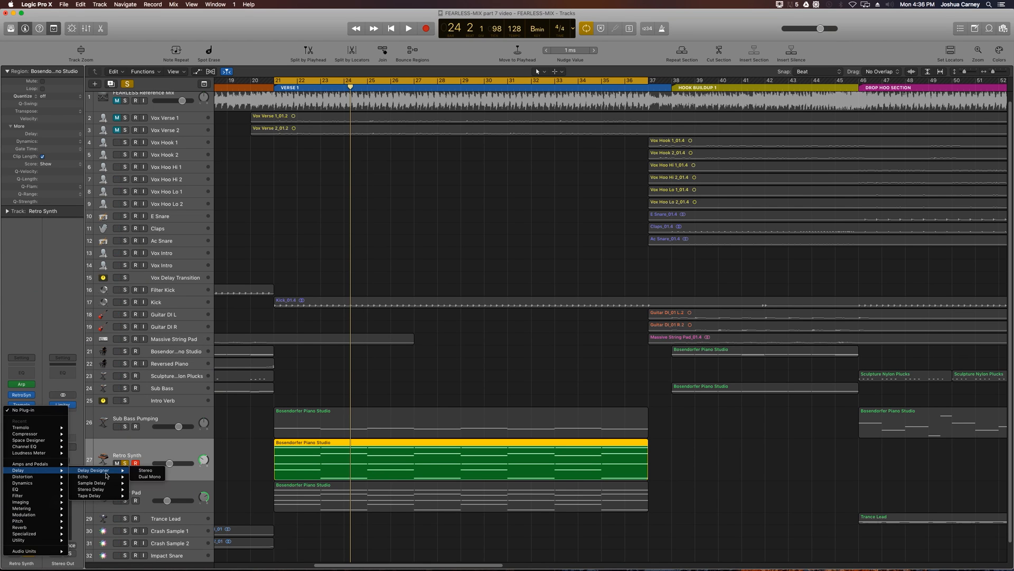
pyautogui.moveTo(100, 488)
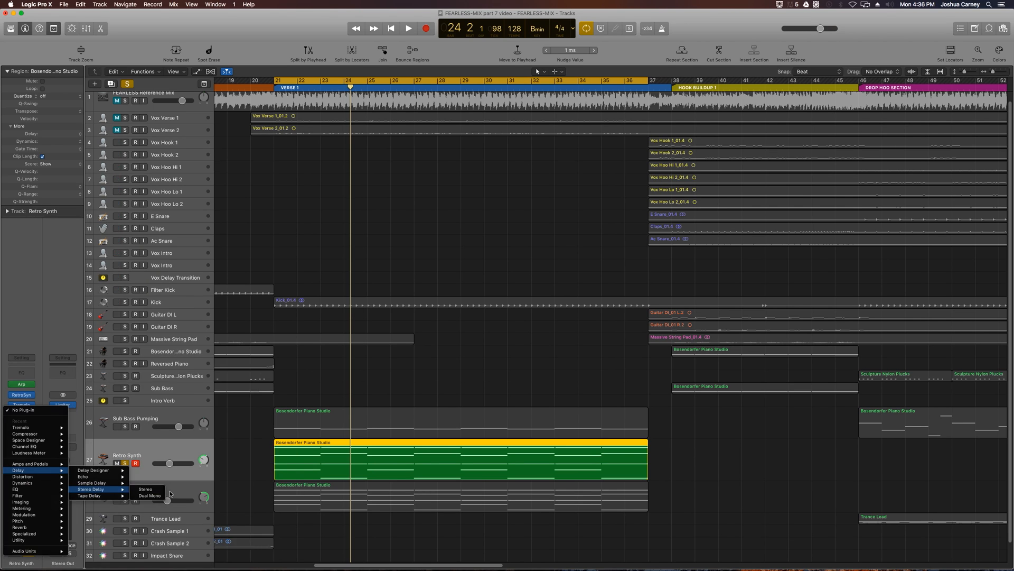
pyautogui.click(151, 490)
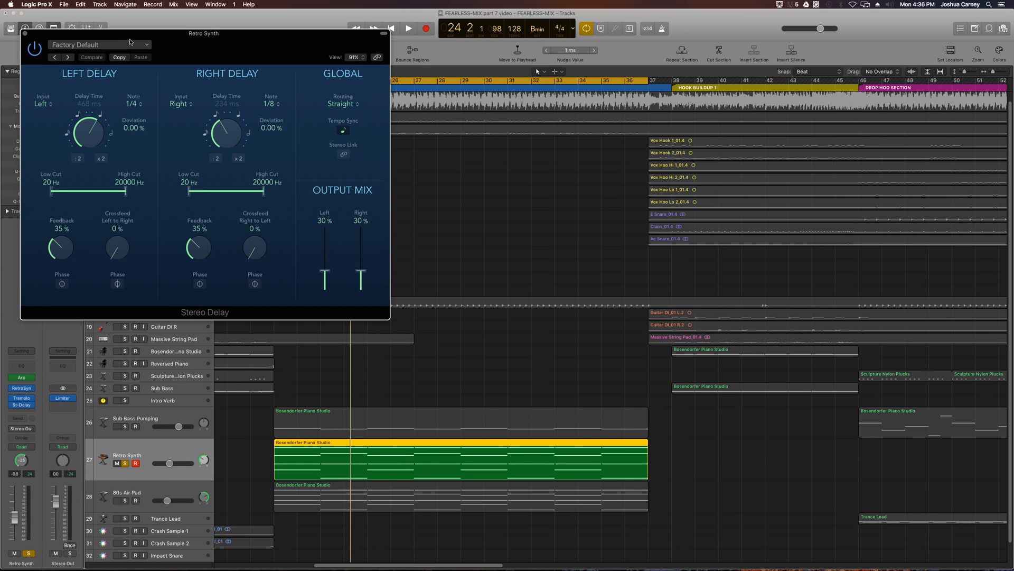
pyautogui.moveTo(129, 40); pyautogui.dragTo(253, 202)
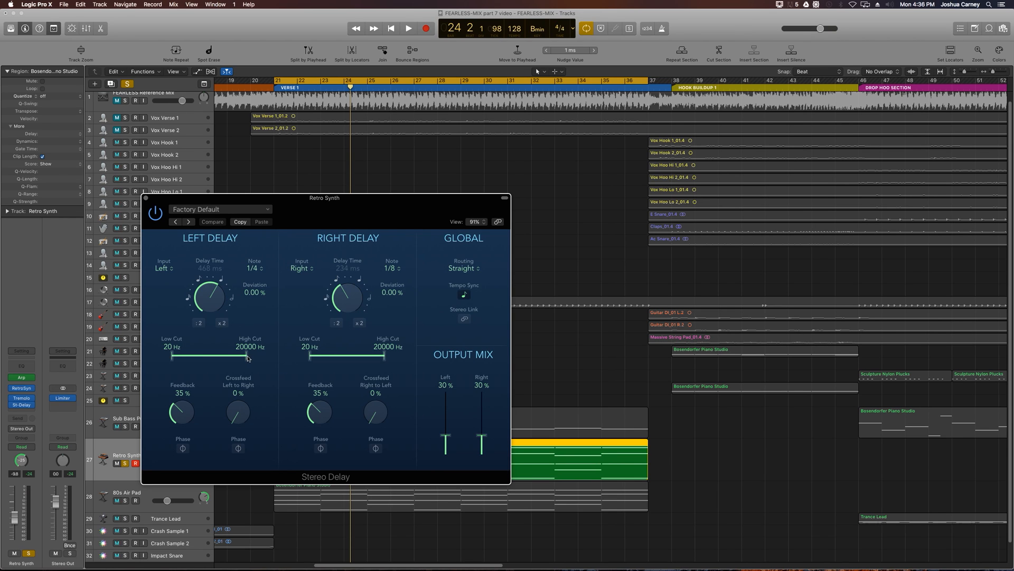
# - Set the delay's low and high cuts to 54 and 3900 Hz left, 57 and 6300 Hz right, and audition the soloed Retro Synth
pyautogui.moveTo(247, 358); pyautogui.dragTo(213, 358)
pyautogui.moveTo(383, 360); pyautogui.dragTo(353, 361)
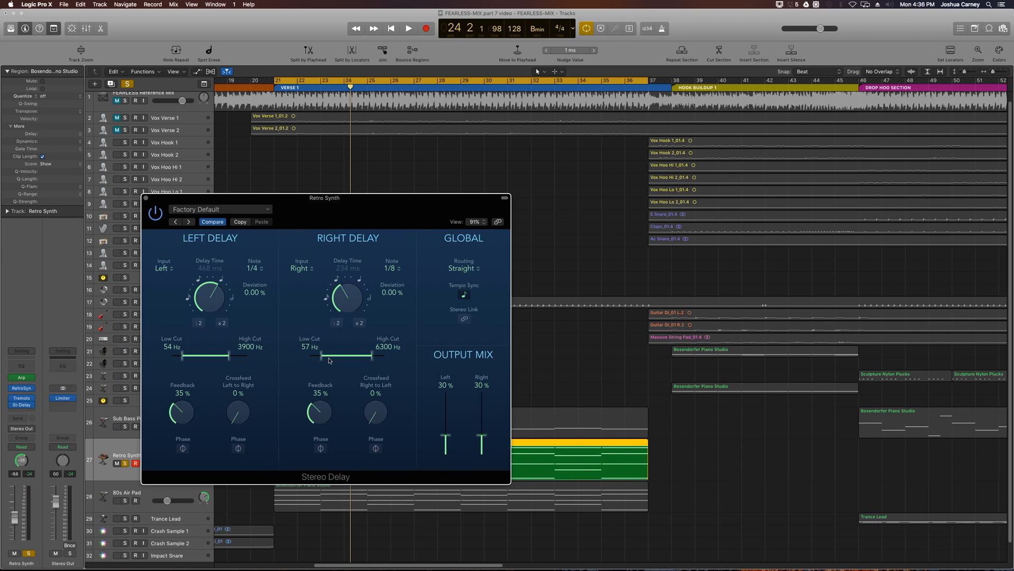
pyautogui.click(146, 198)
pyautogui.press('space')
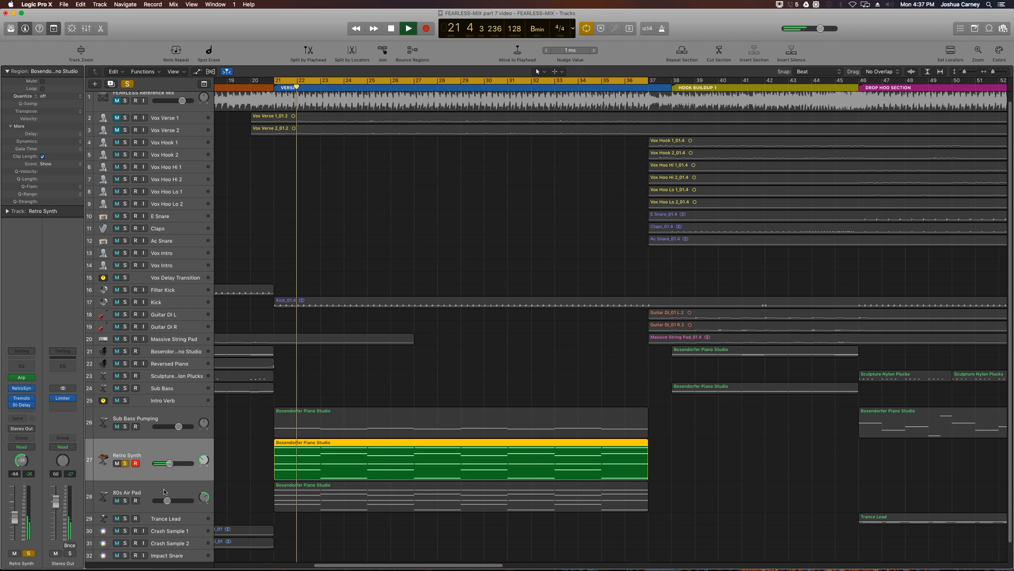
pyautogui.press('space')
# - Solo 80s Air Pad together with Retro Synth, slightly lower the pad's volume during playback, and stop
pyautogui.click(125, 500)
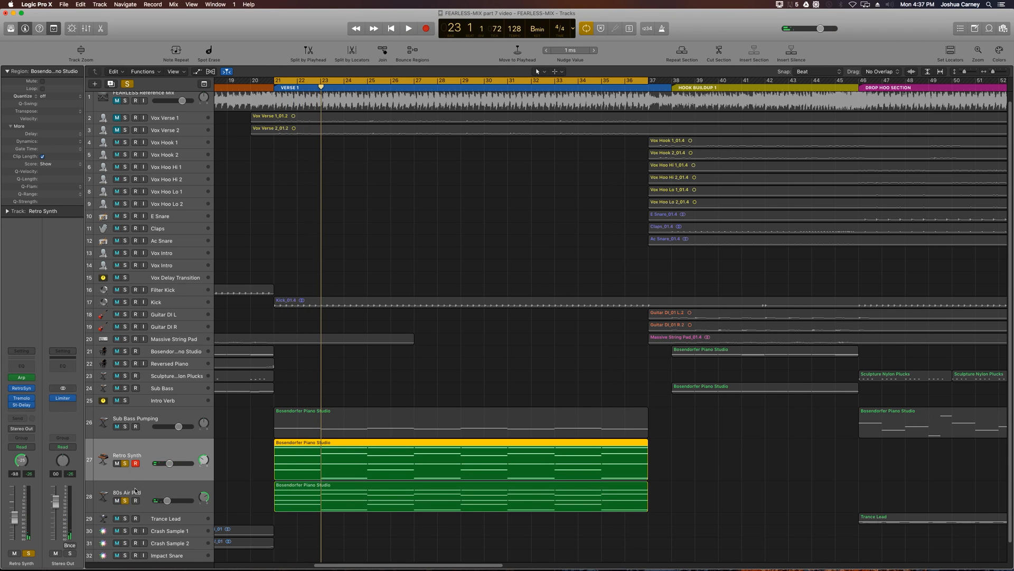
pyautogui.press('space')
pyautogui.click(135, 491)
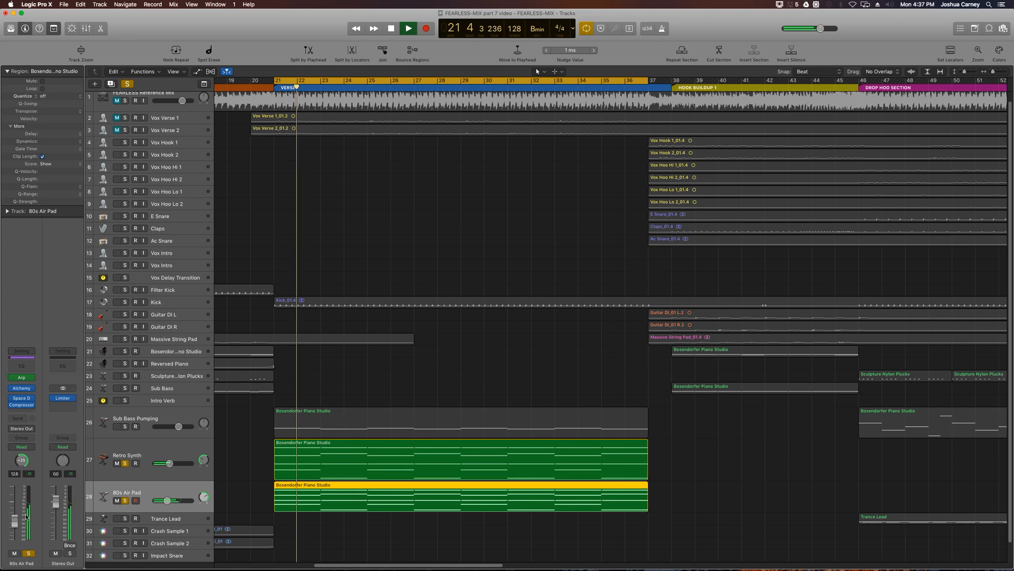
pyautogui.moveTo(26, 517); pyautogui.dragTo(17, 527)
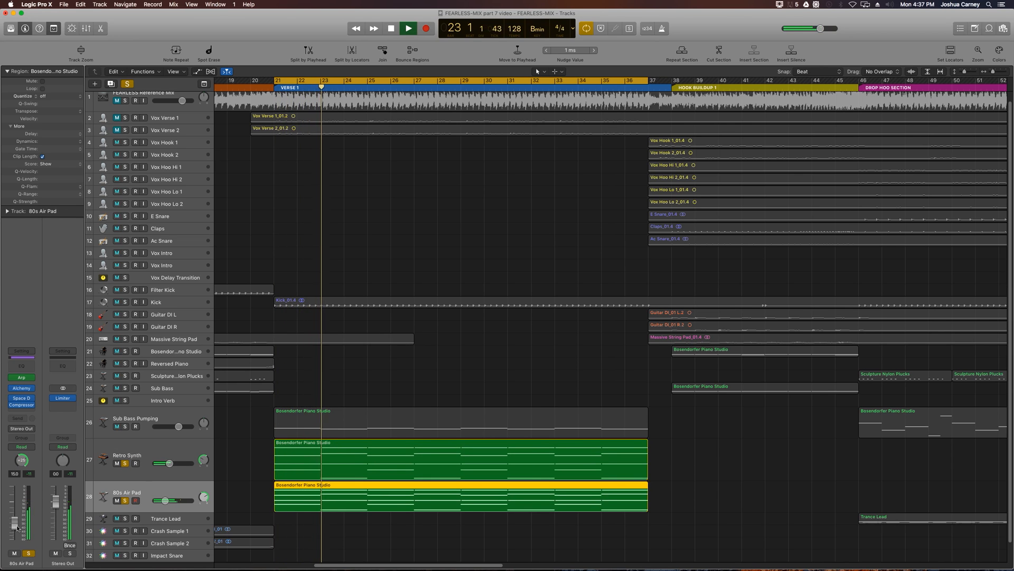
pyautogui.click(407, 369)
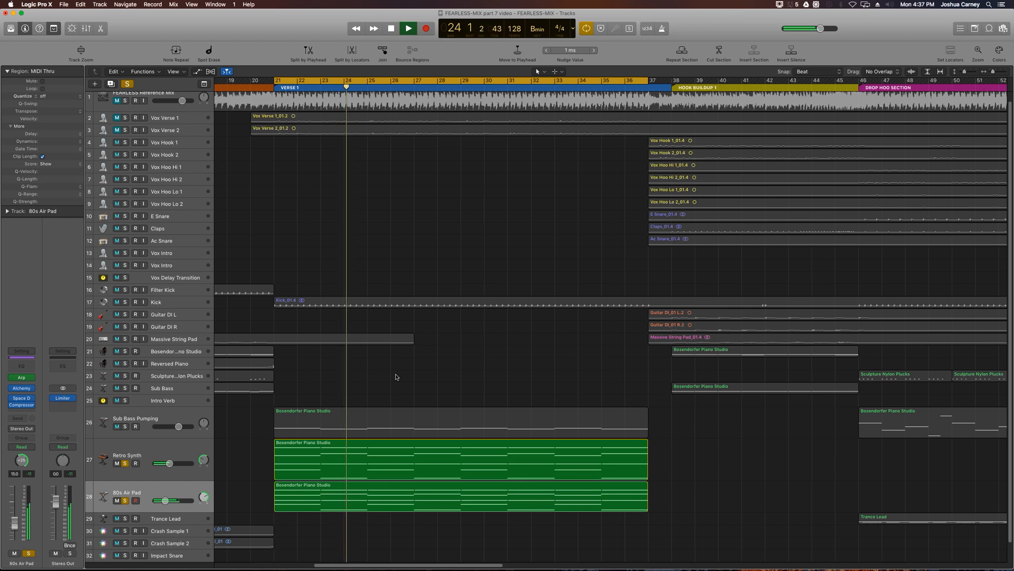
pyautogui.press('space')
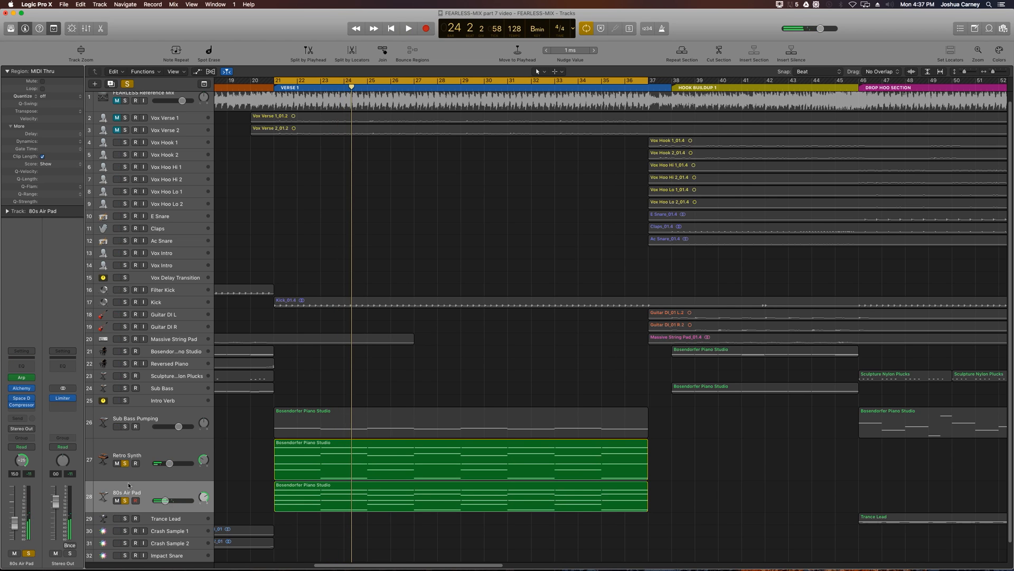
# - Unsolo Retro Synth and 80s Air Pad, and audition the Verse 1 mix while widening the timeline view to show Verse 2
pyautogui.click(125, 463)
pyautogui.click(125, 500)
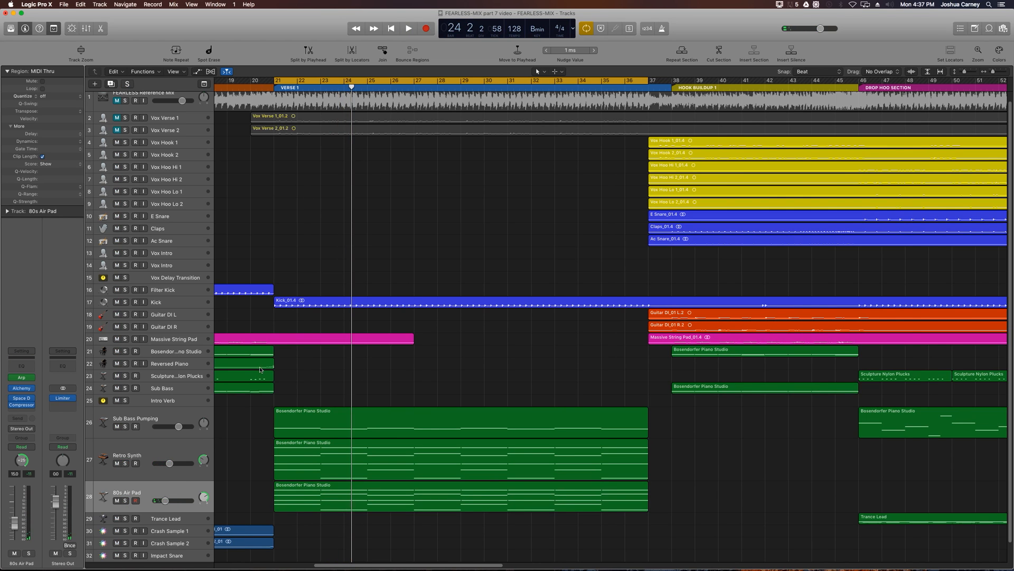
pyautogui.click(299, 425)
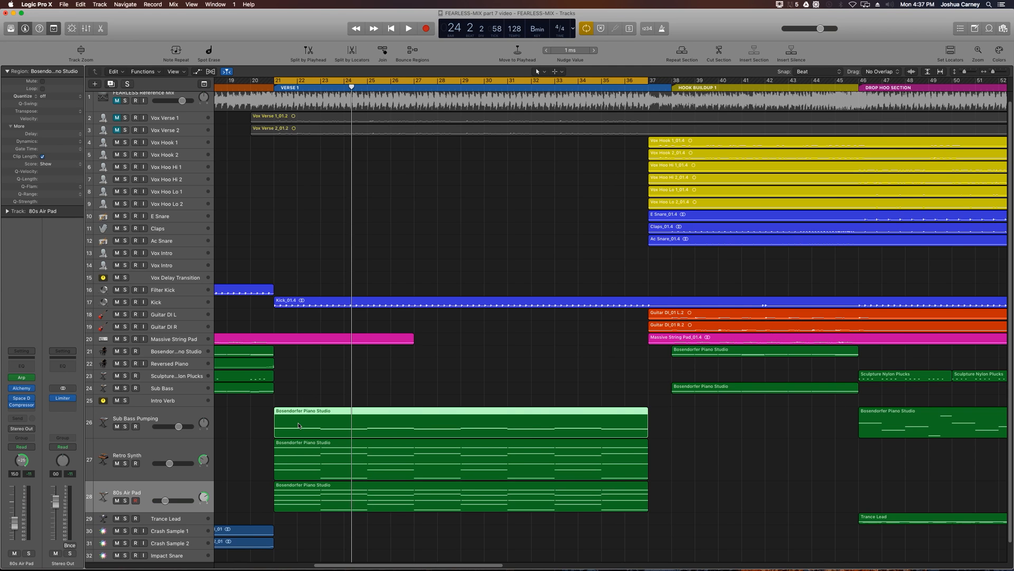
pyautogui.click(290, 514)
pyautogui.click(292, 505)
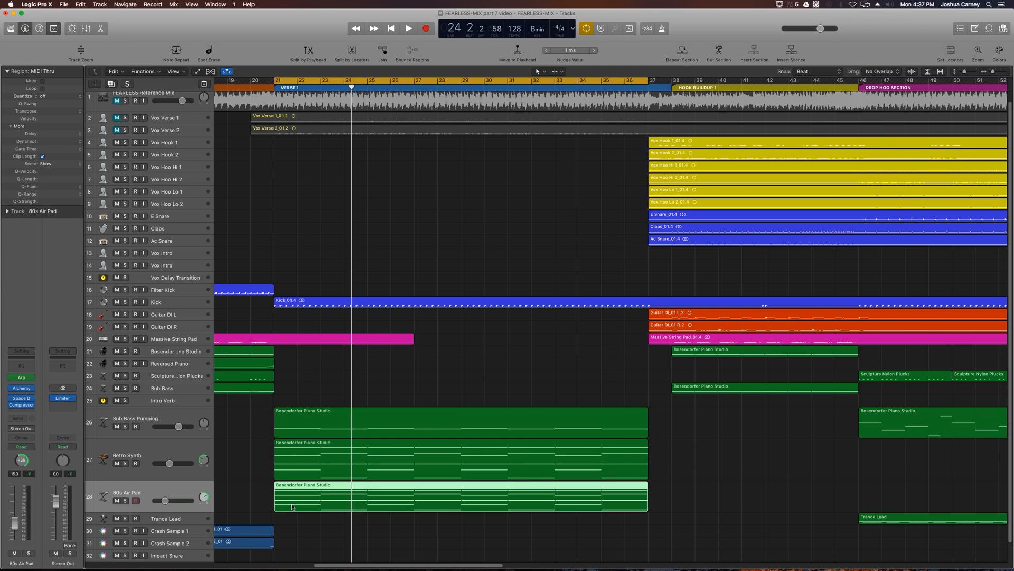
pyautogui.click(292, 461)
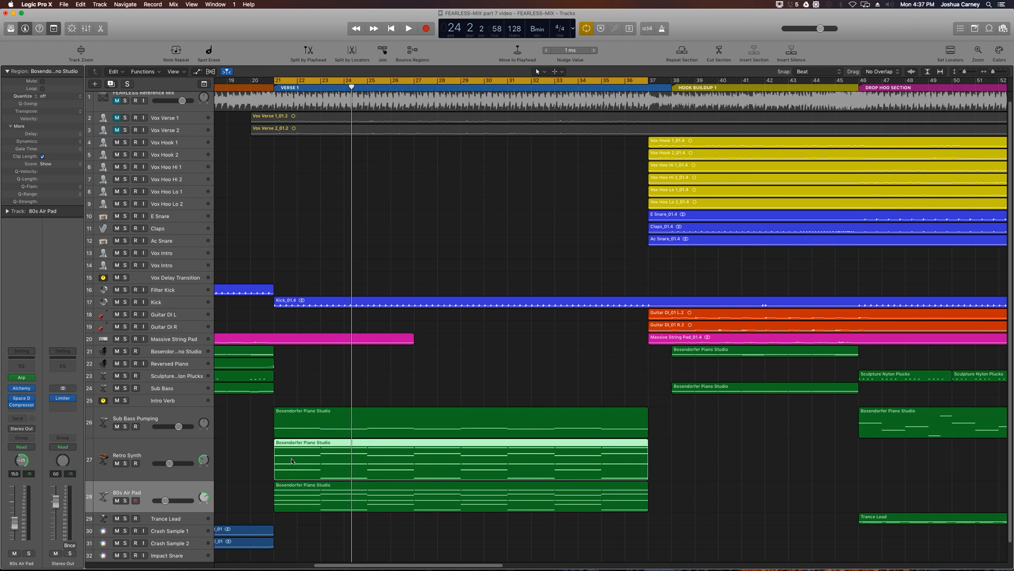
pyautogui.hotkey('shift', 'space')
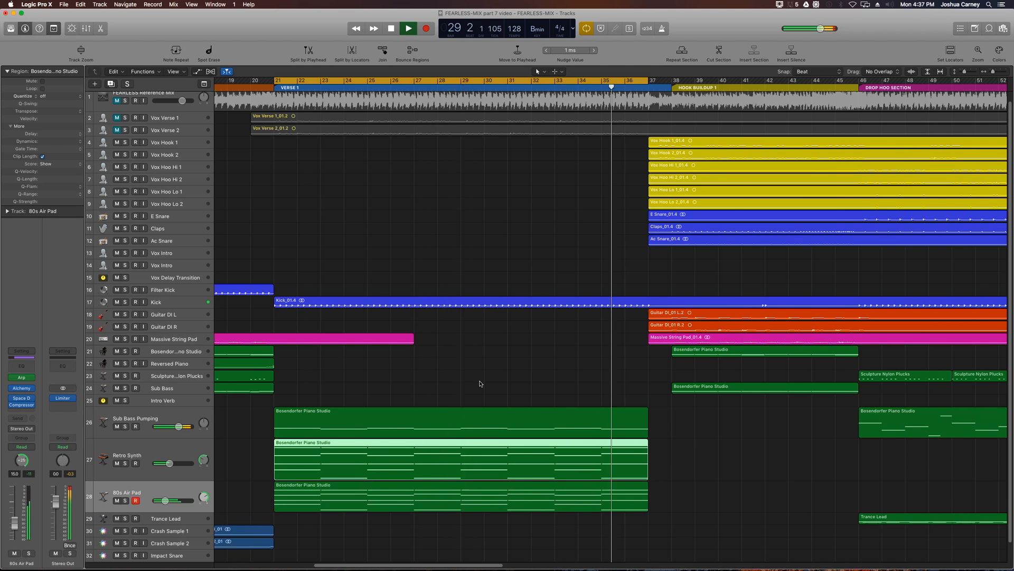
pyautogui.press('super+Left')
pyautogui.press('super+Left')
pyautogui.press('super+Left')
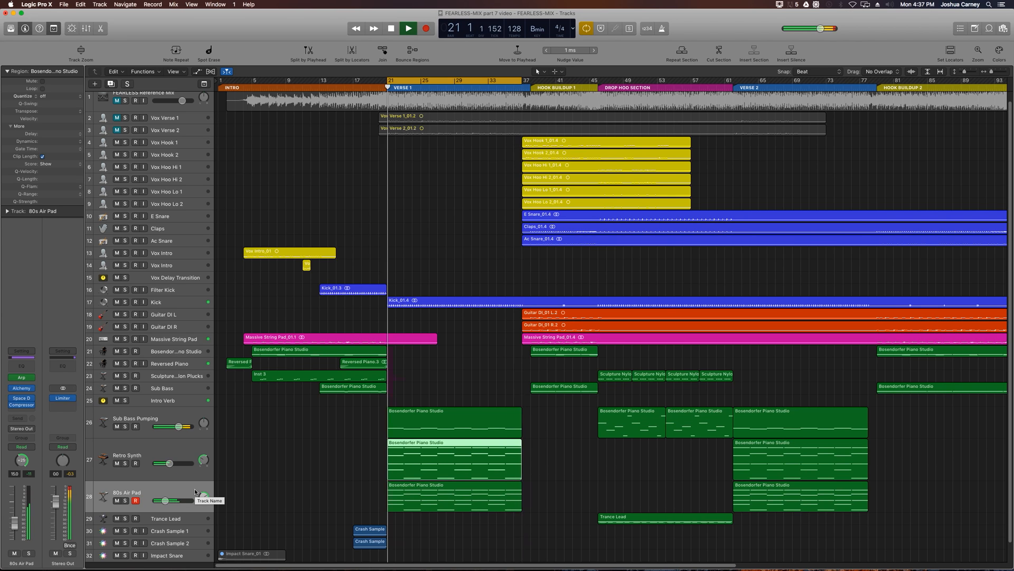
pyautogui.press('space')
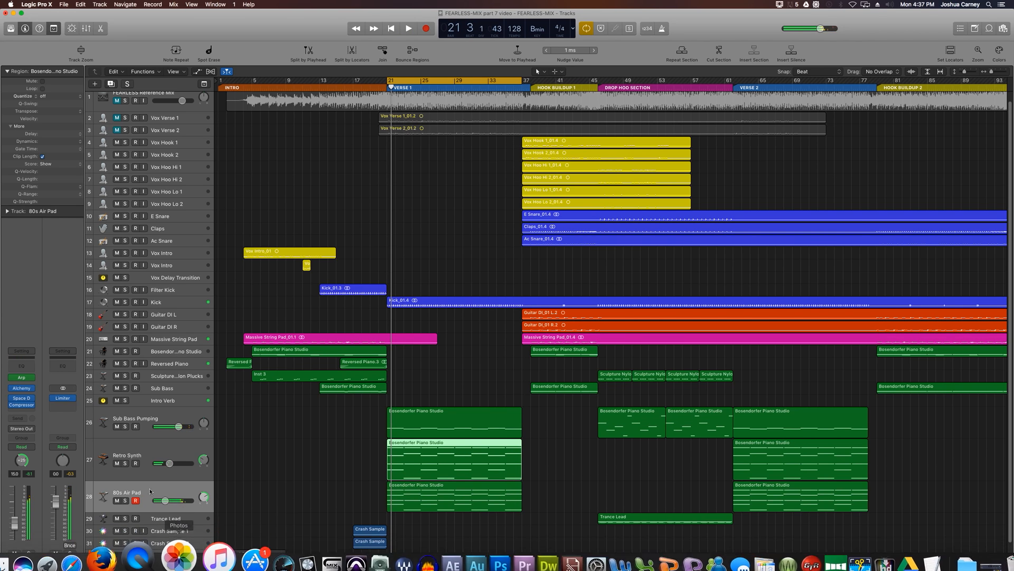
# - Select the Sub Bass Pumping, Retro Synth and 80s Air Pad regions in Verse 2, and unmute Vox Verse 1 and Vox Verse 2
pyautogui.click(305, 481)
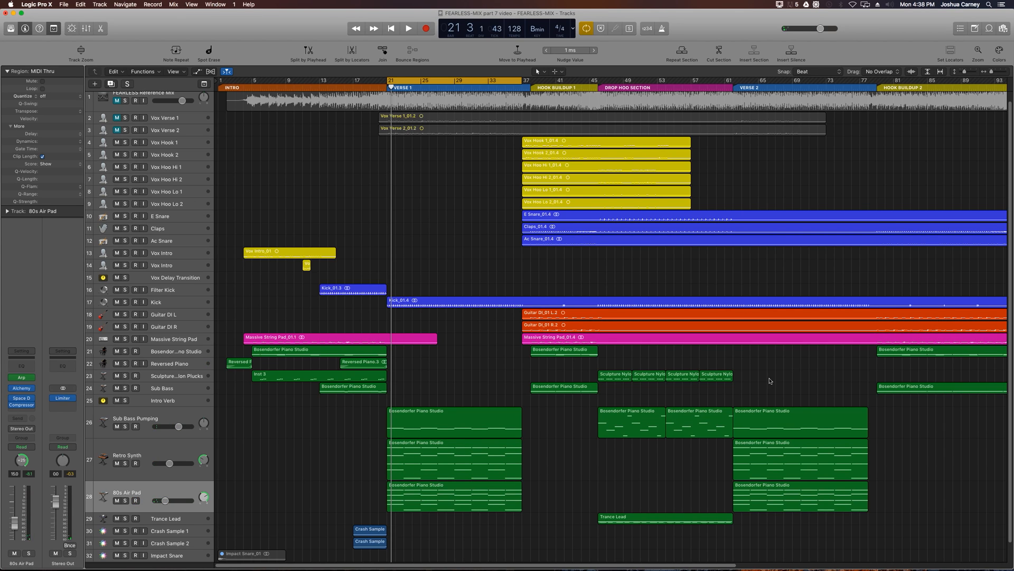
pyautogui.moveTo(833, 375); pyautogui.dragTo(825, 513)
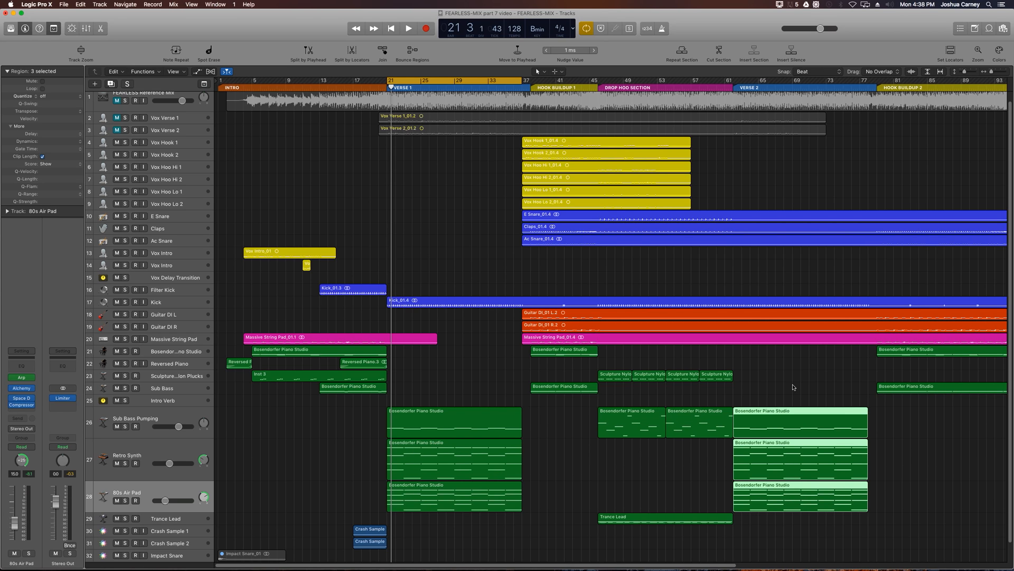
pyautogui.click(117, 117)
pyautogui.click(118, 130)
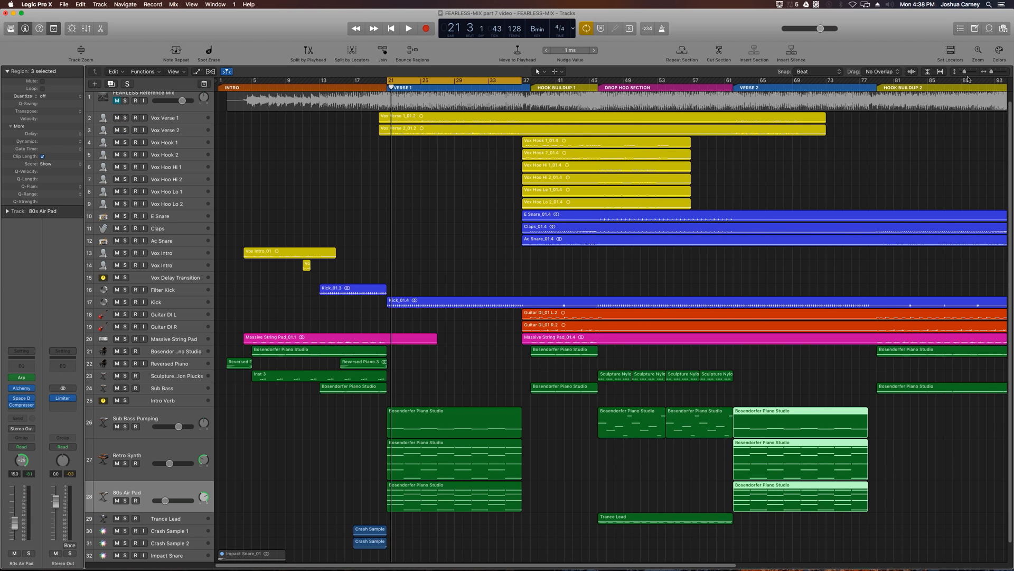
# - Enlarge the tracks vertically to show the waveforms and select the Vox Verse 1 and Vox Verse 2 regions together
pyautogui.moveTo(967, 71); pyautogui.dragTo(967, 71)
pyautogui.scroll(2, 619, 133)
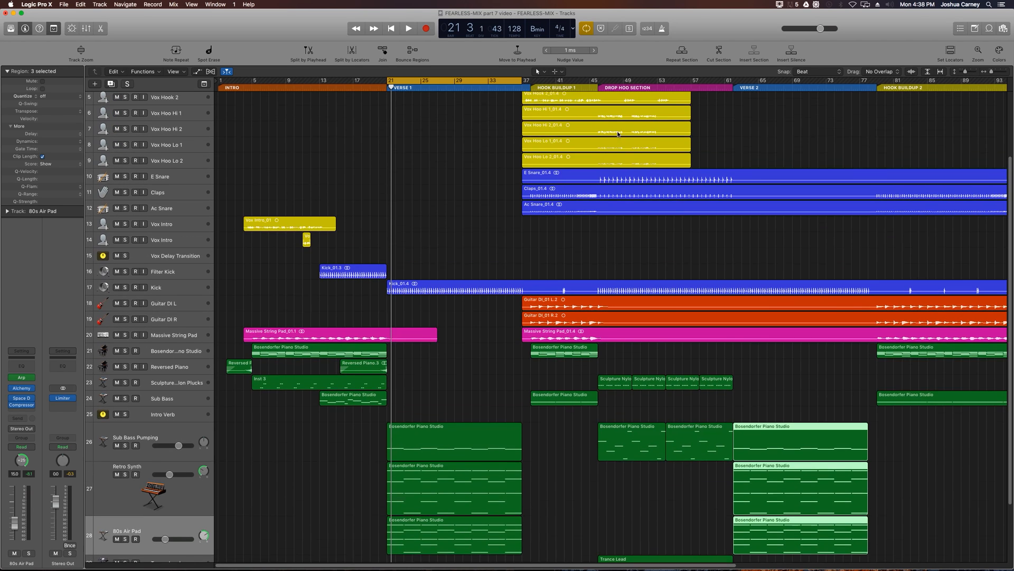
pyautogui.scroll(4, 619, 133)
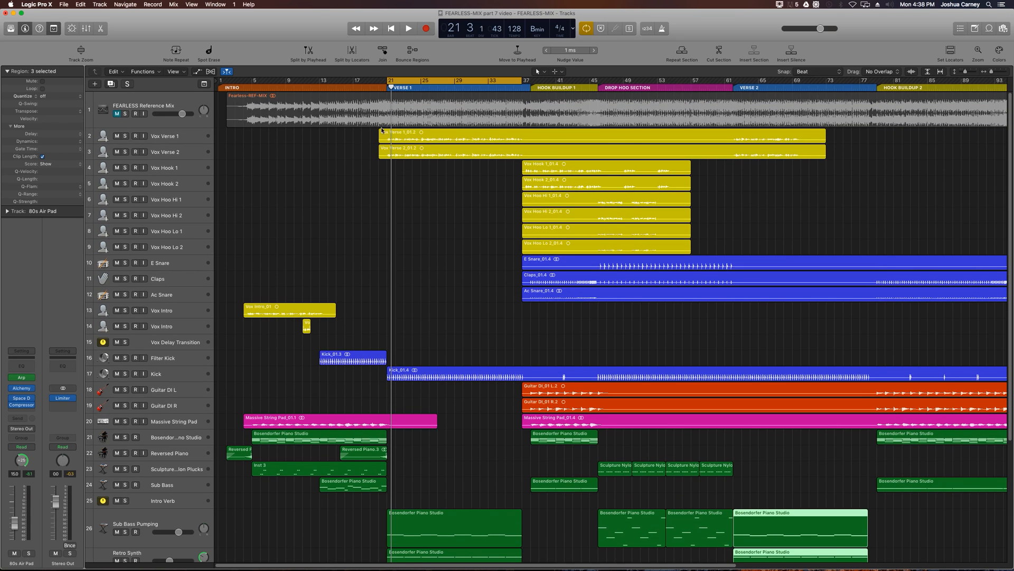
pyautogui.moveTo(361, 138); pyautogui.dragTo(421, 158)
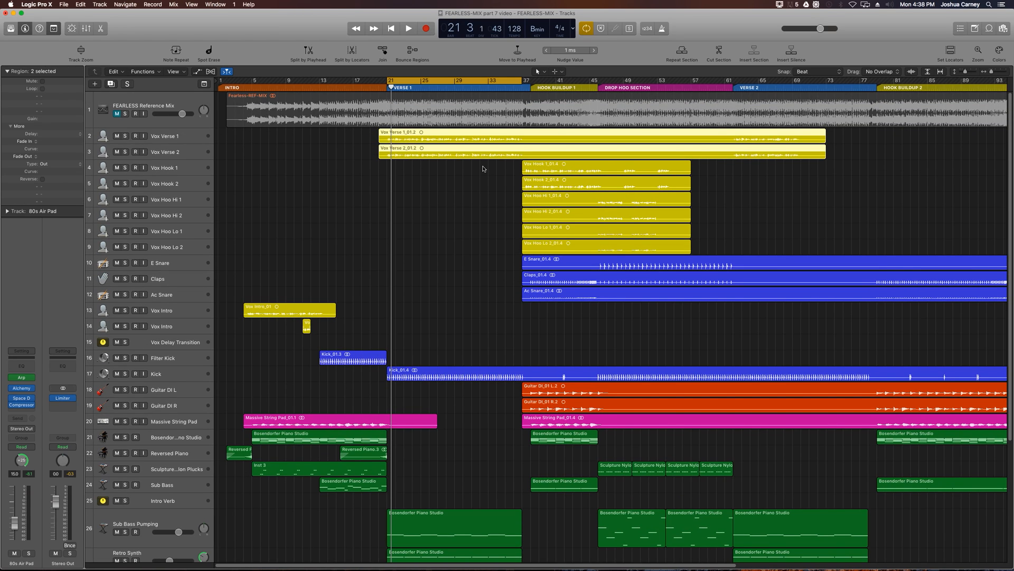